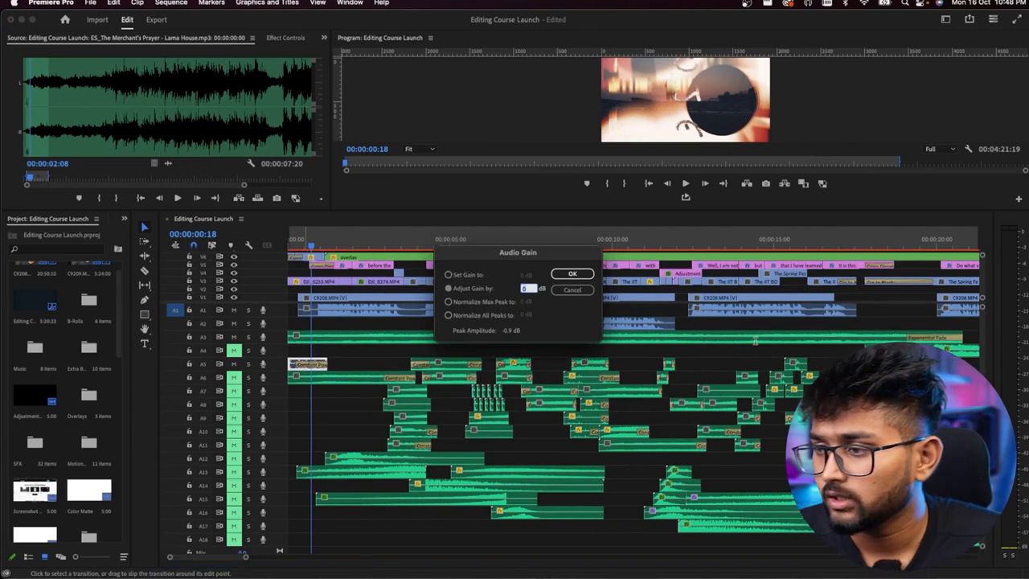
Apply the audio gain dialog for the opening clip on track A5 with the adjustment at 0 dB.
click(501, 330)
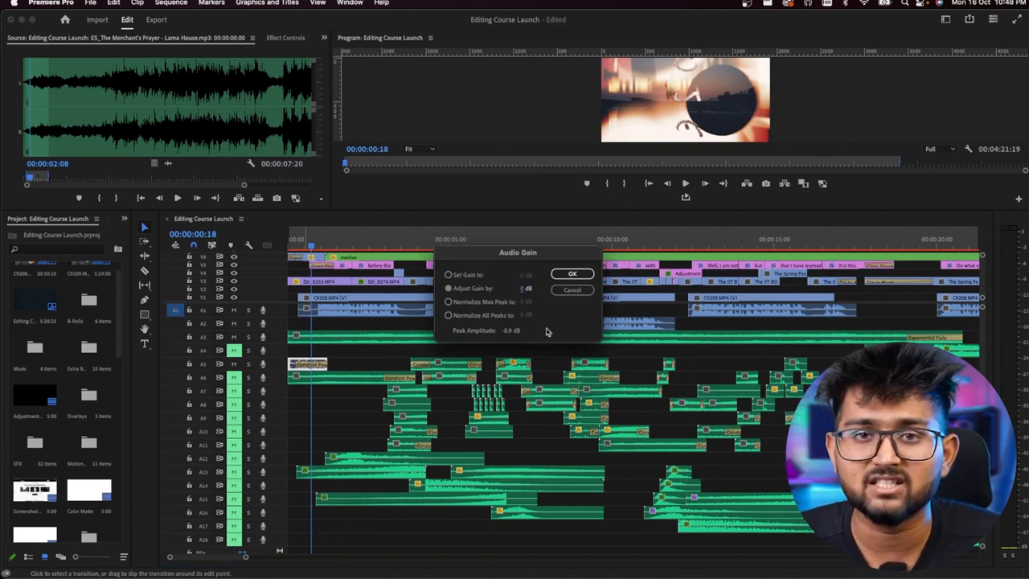
click(572, 275)
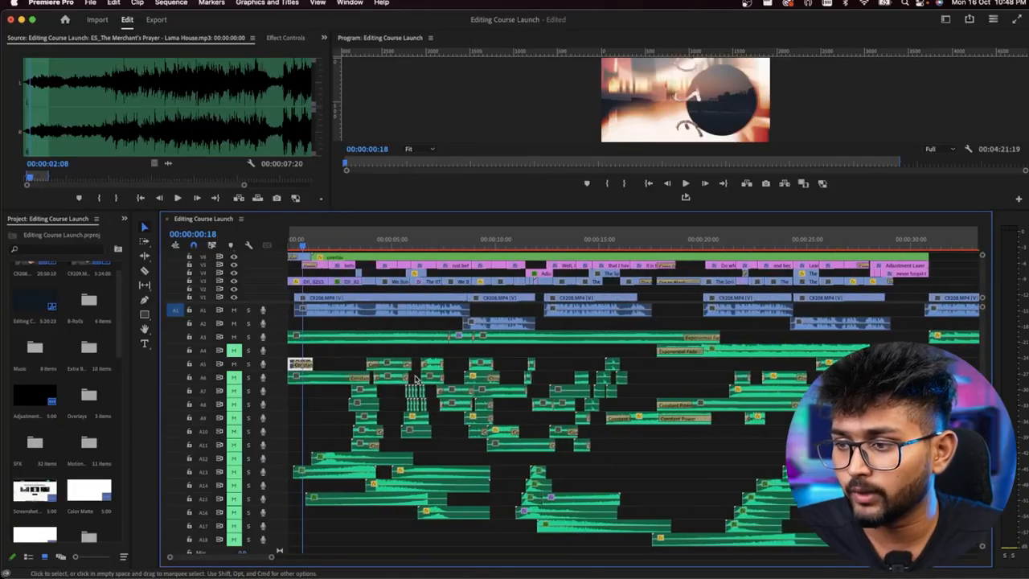
Play the opening second of the sequence, and return the playhead to 00:00:00:00.
key(space)
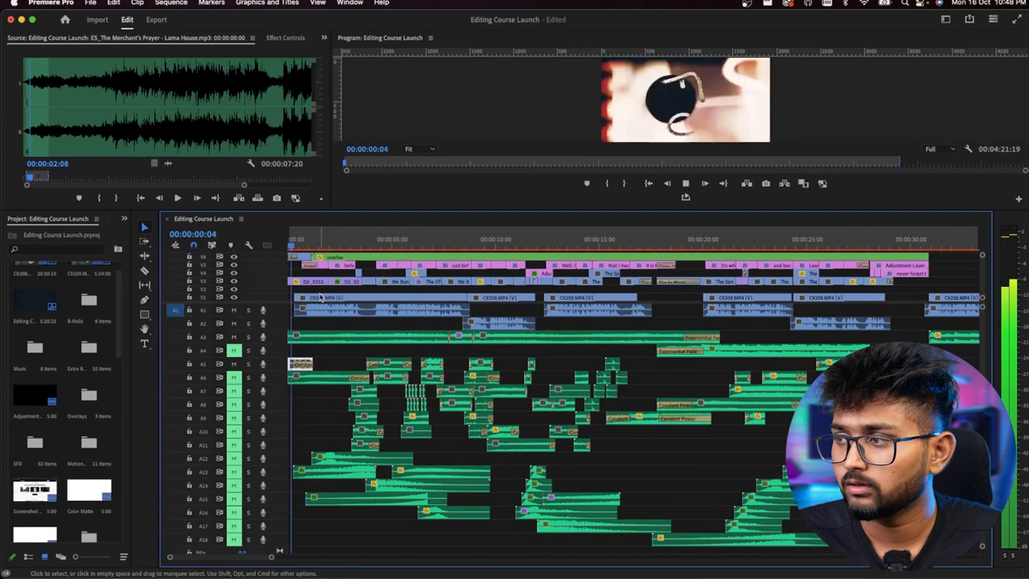
click(321, 299)
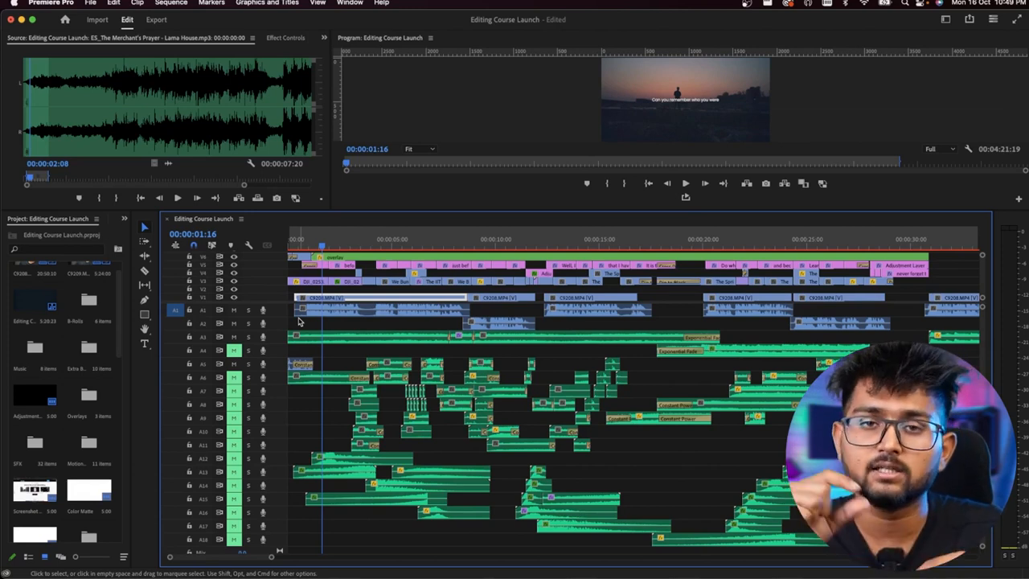
click(299, 239)
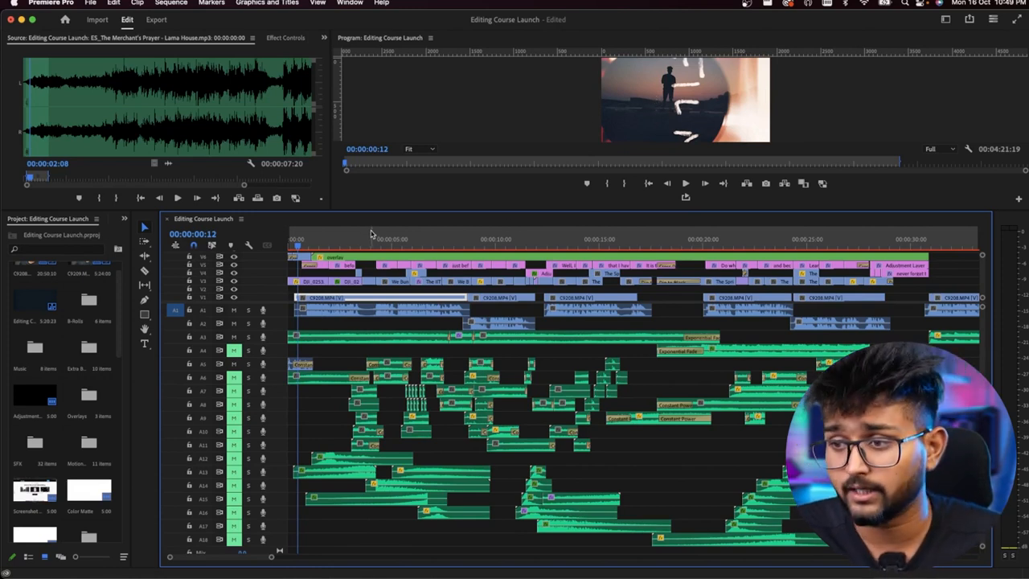
drag(299, 244, 275, 247)
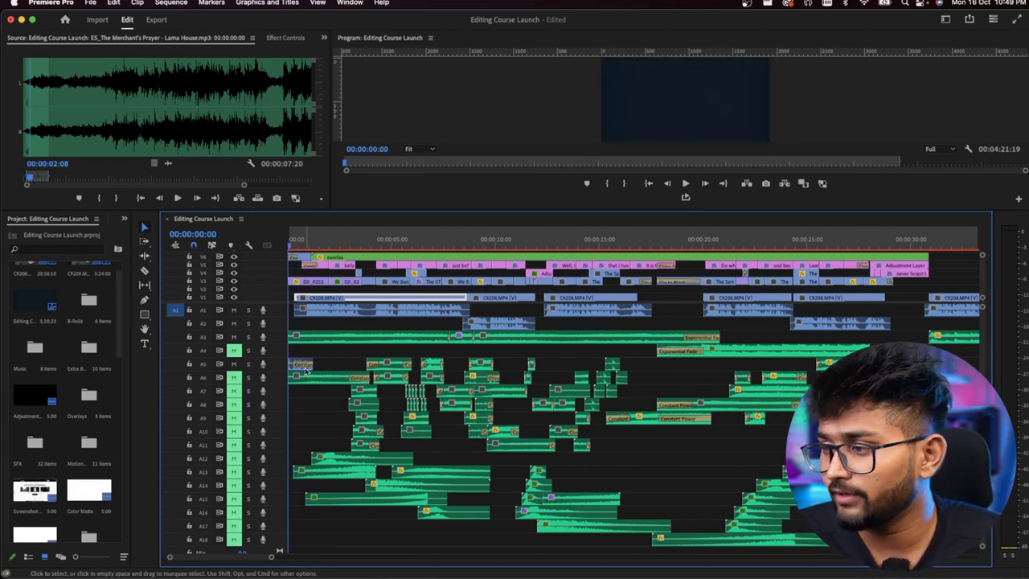
Unmute audio track A4 and mute track A5, keeping the playhead at the sequence start.
click(234, 351)
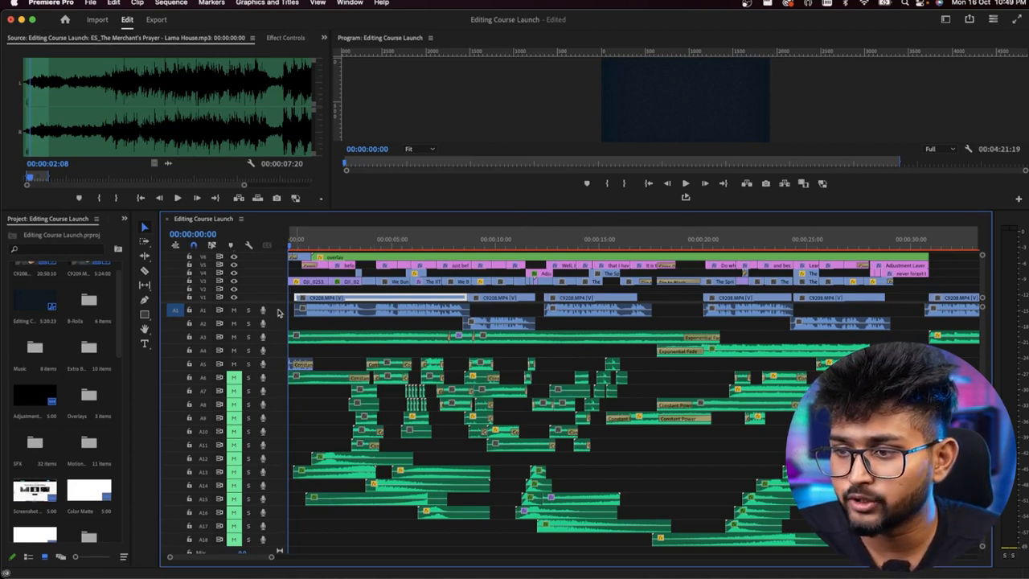
click(310, 340)
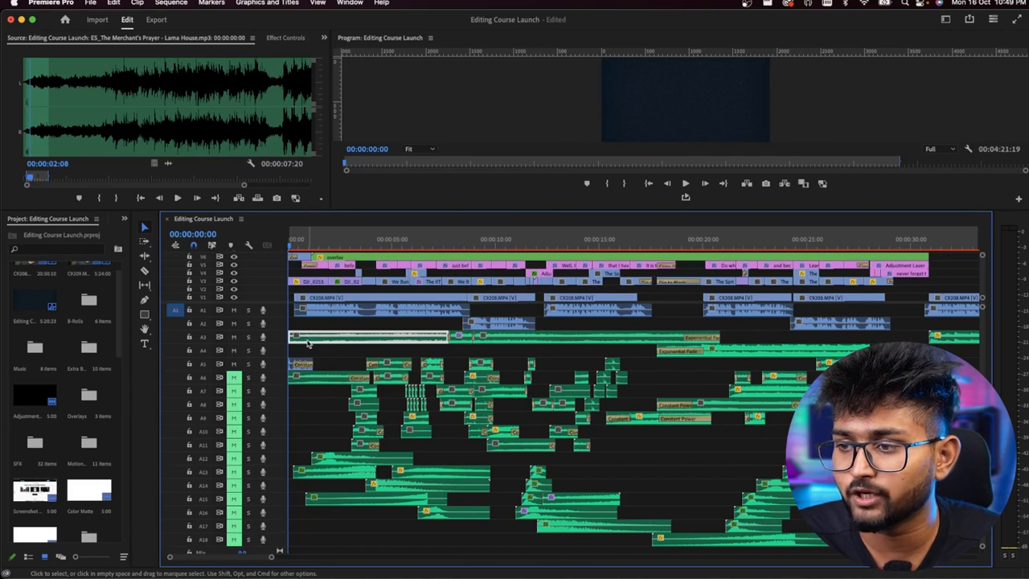
key(space)
click(235, 365)
drag(302, 244, 258, 242)
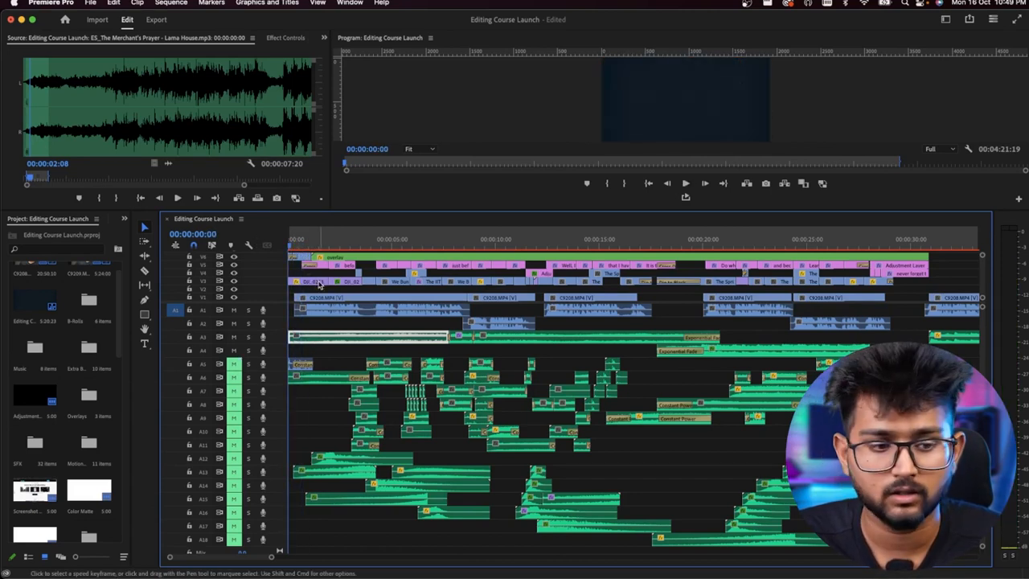
Play the sequence from the start to about 21 seconds to listen to the voice and music tracks.
key(space)
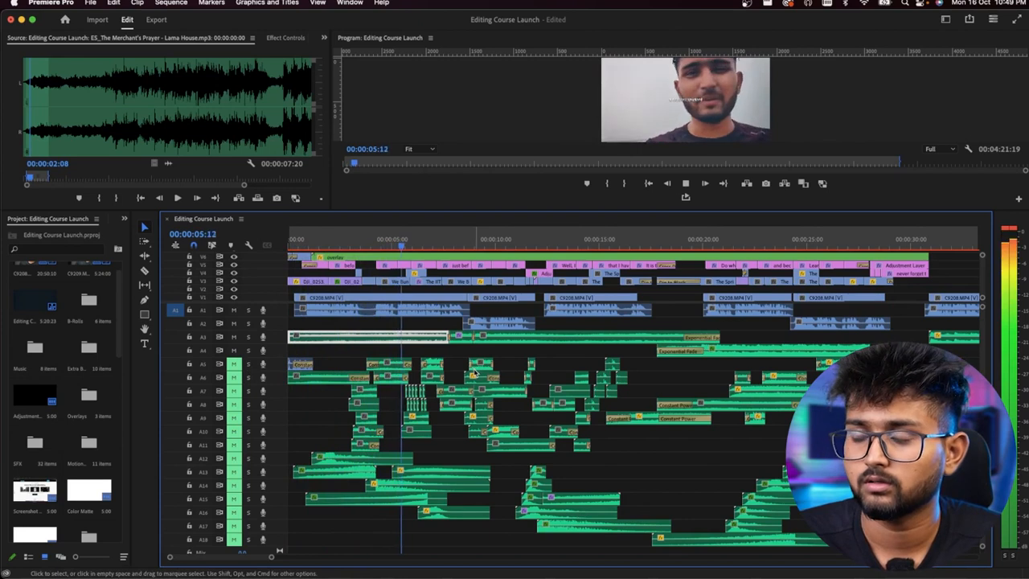
key(minus)
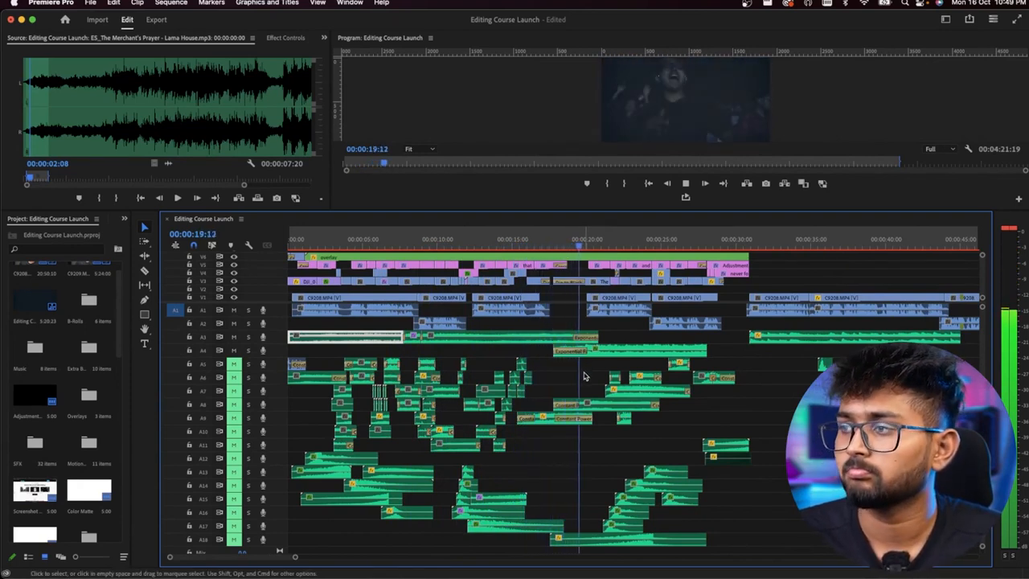
key(space)
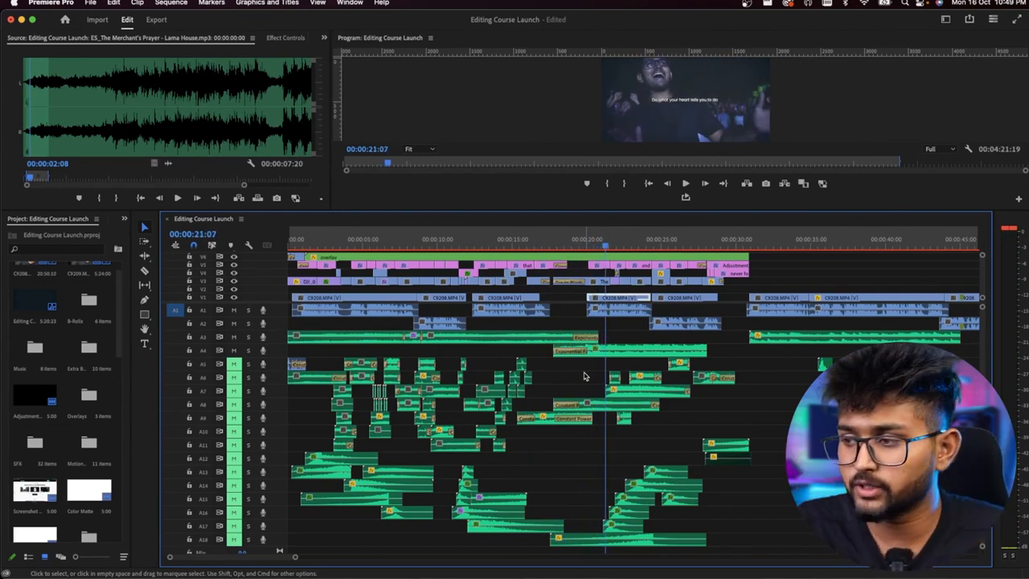
Examine the Exponential Fade at the end of the A3 music clip and its overlap with A4.
click(566, 338)
scroll(573, 339, up, 5)
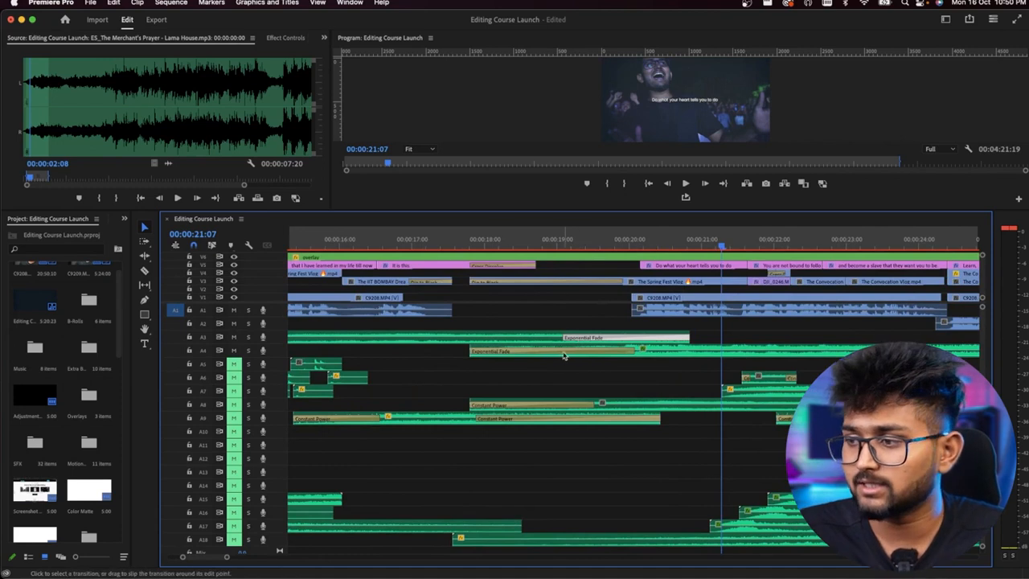
right_click(629, 341)
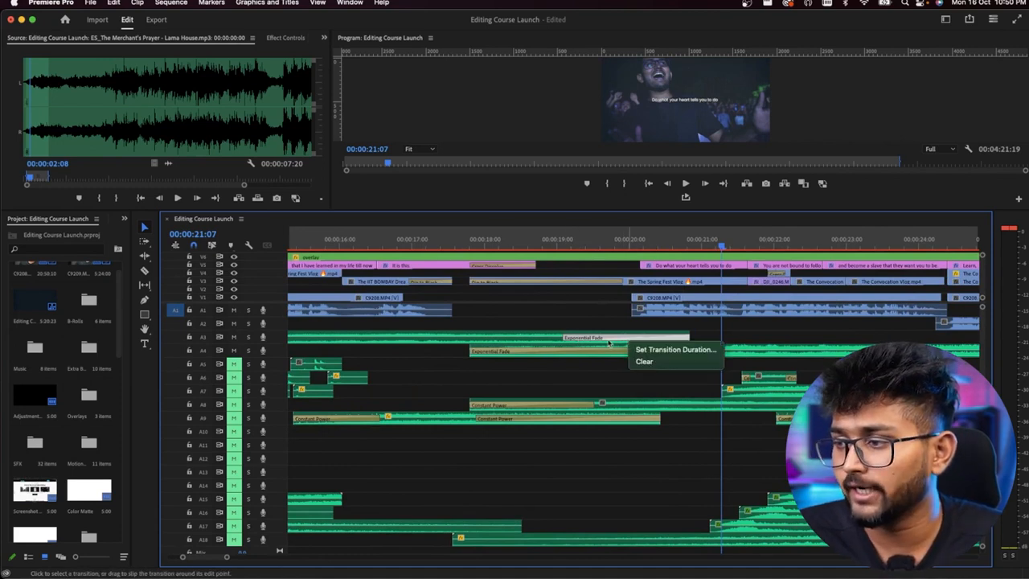
click(434, 390)
scroll(402, 418, down, 3)
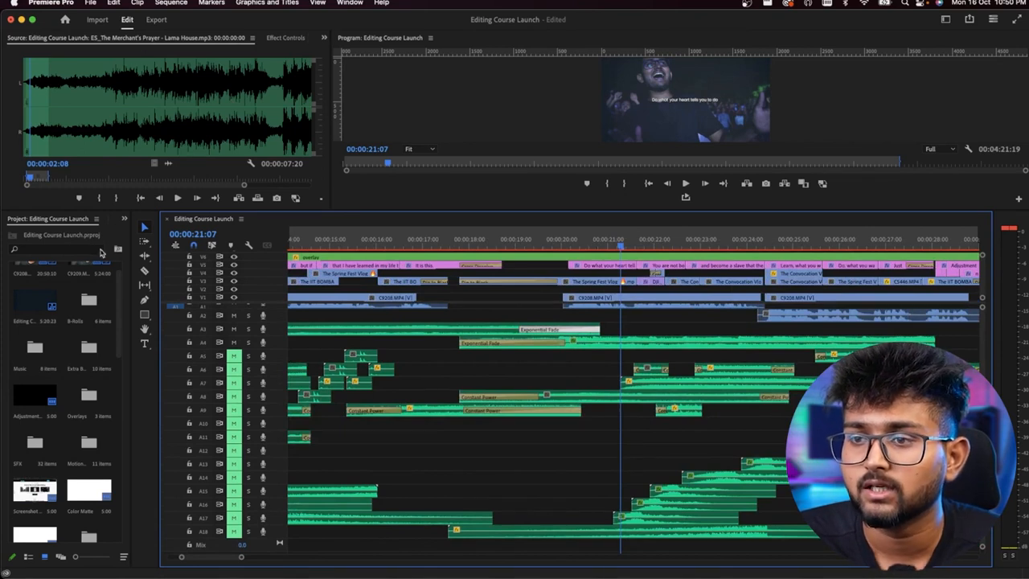
Find the Exponential Fade audio transition by searching the effects for "exponen".
click(122, 220)
click(143, 287)
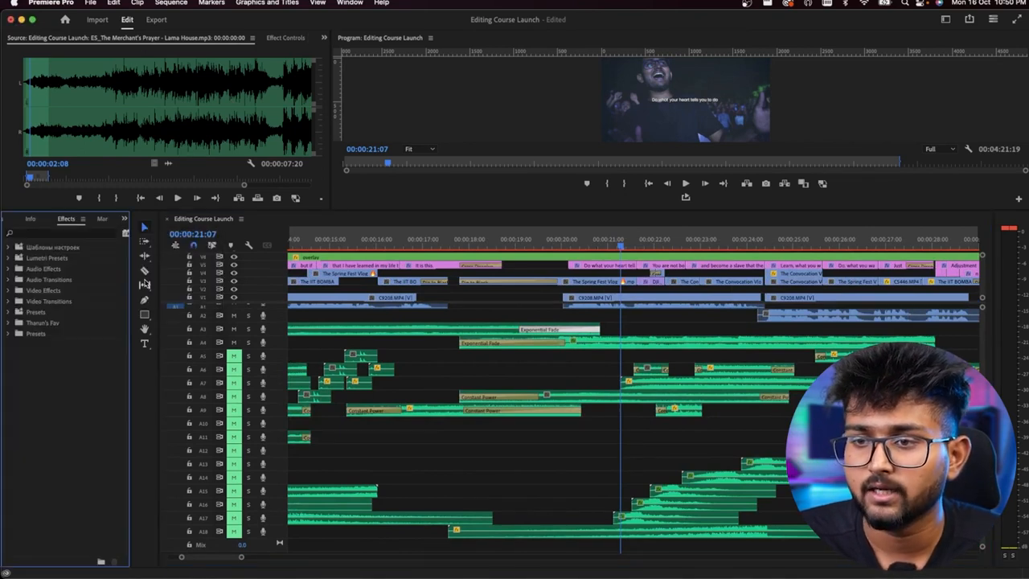
click(24, 234)
text(exponen)
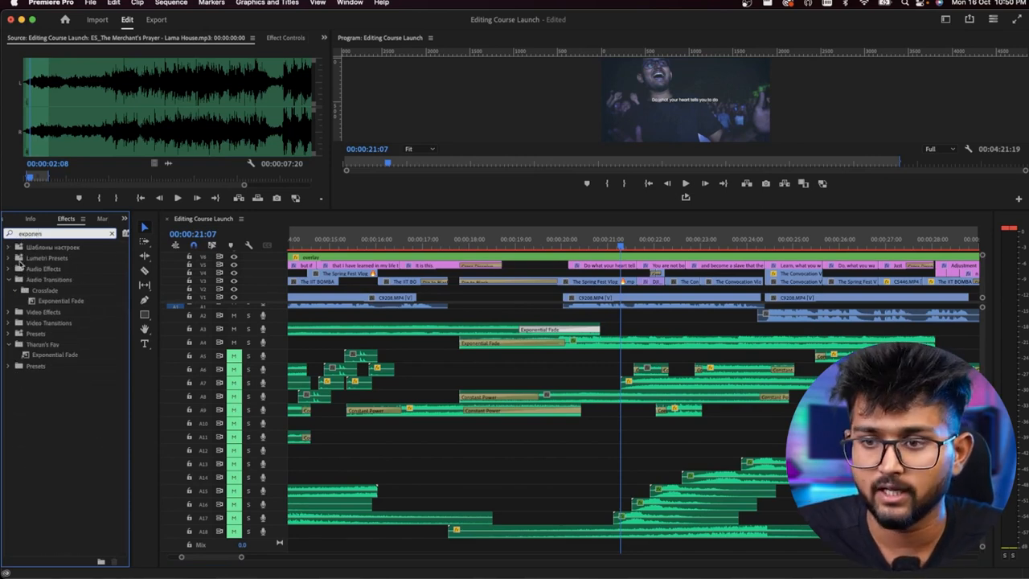
click(57, 302)
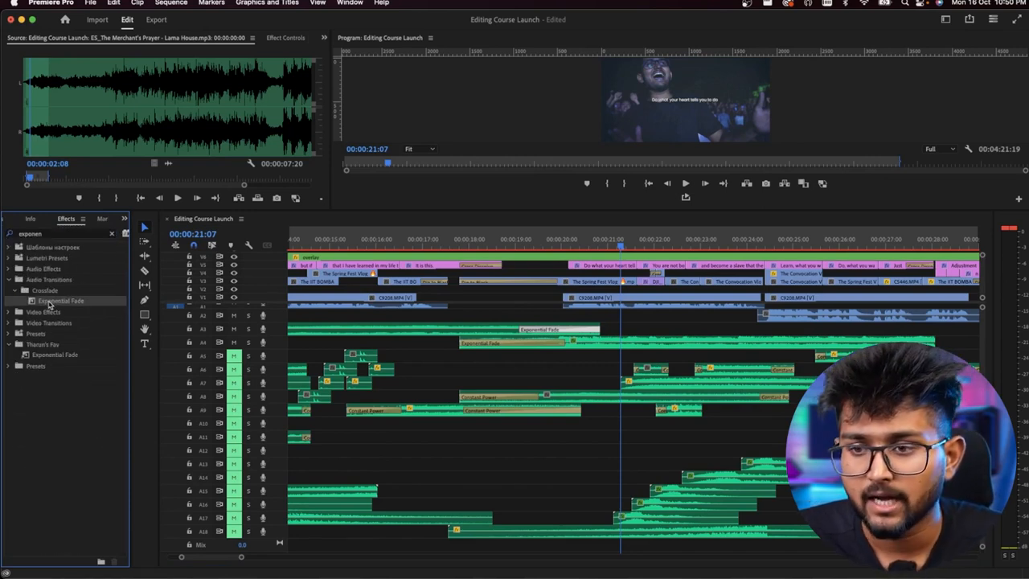
Try to place the Exponential Fade transition on the clips in the lower audio tracks.
drag(136, 277, 519, 478)
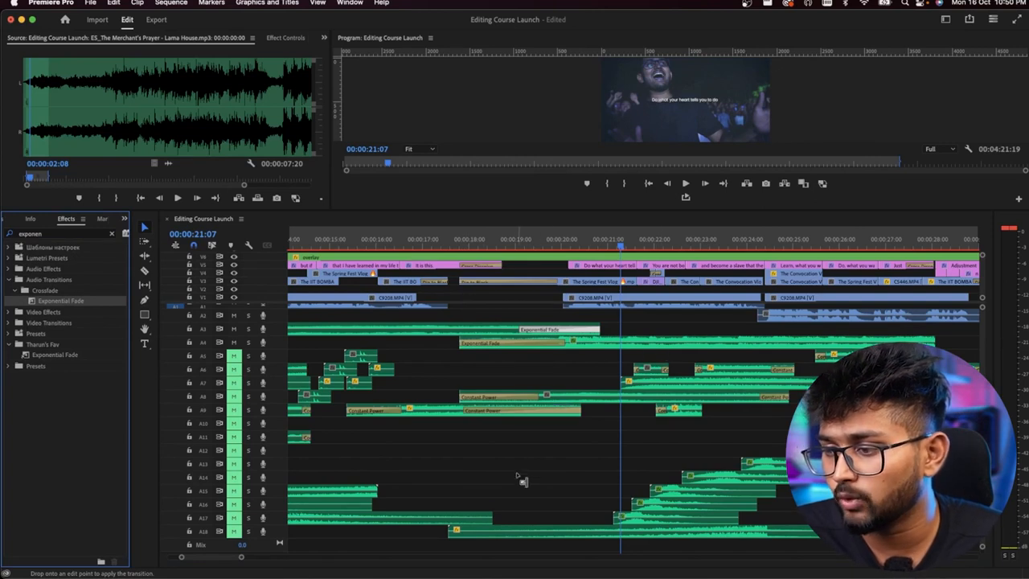
drag(462, 519, 390, 516)
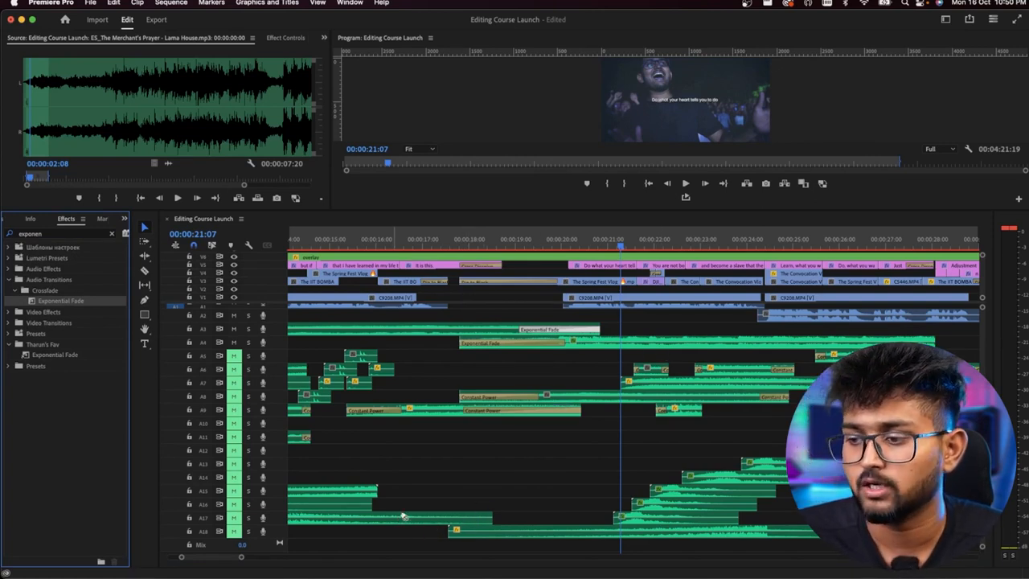
click(492, 374)
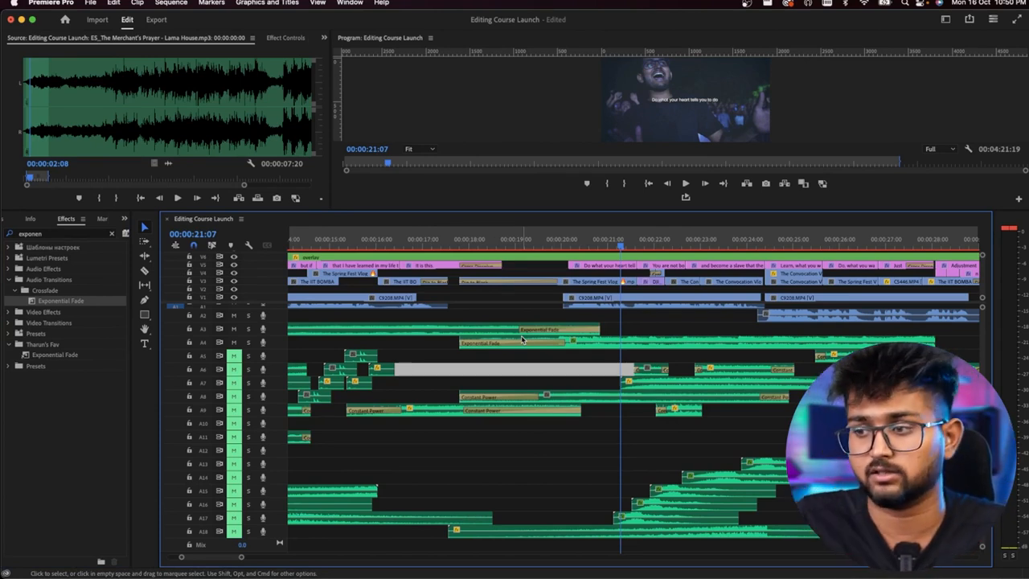
click(507, 315)
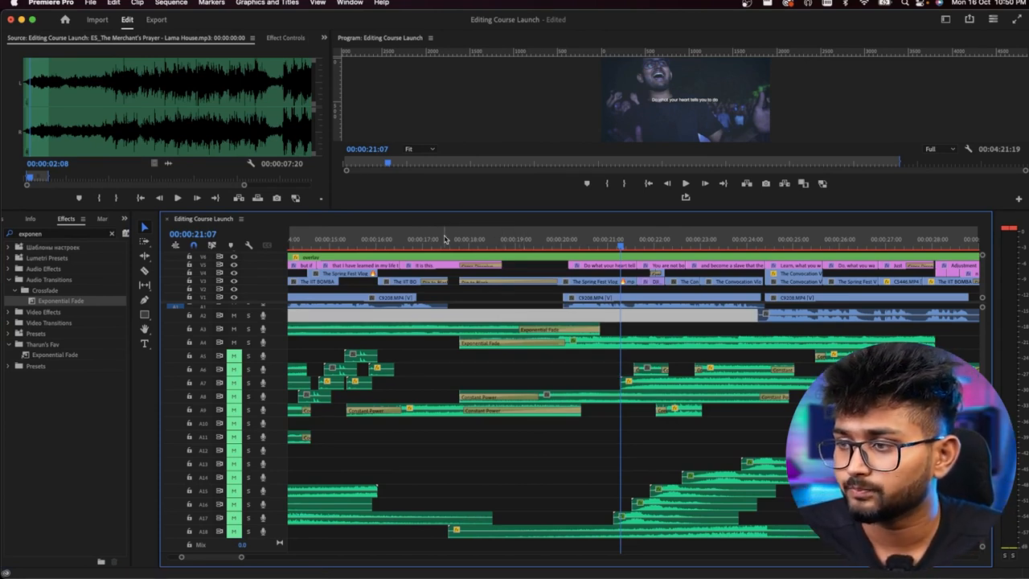
Play the overlap of the A3 and A4 music clips from 00:00:17:12 to about 23 seconds.
click(445, 241)
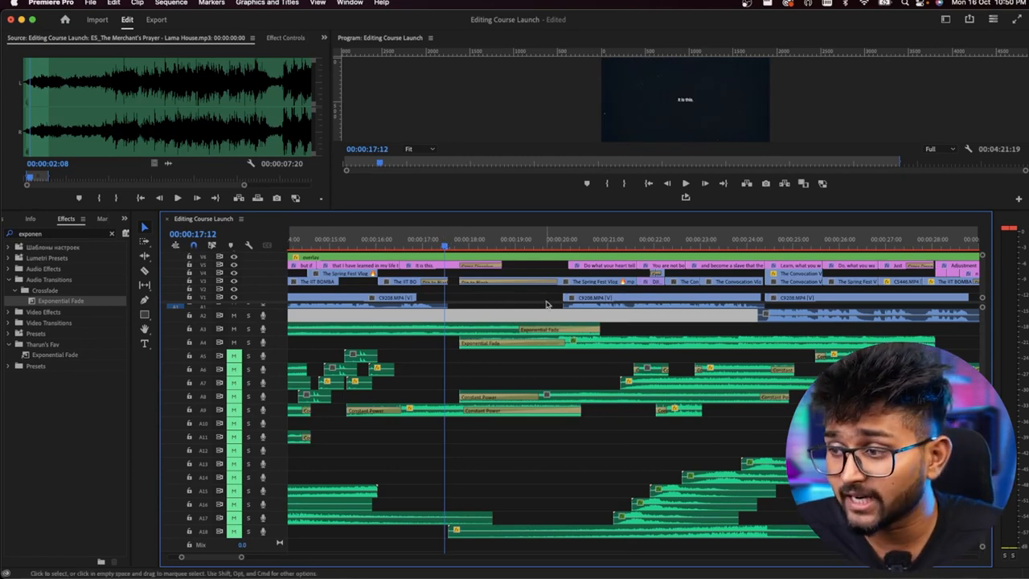
click(429, 337)
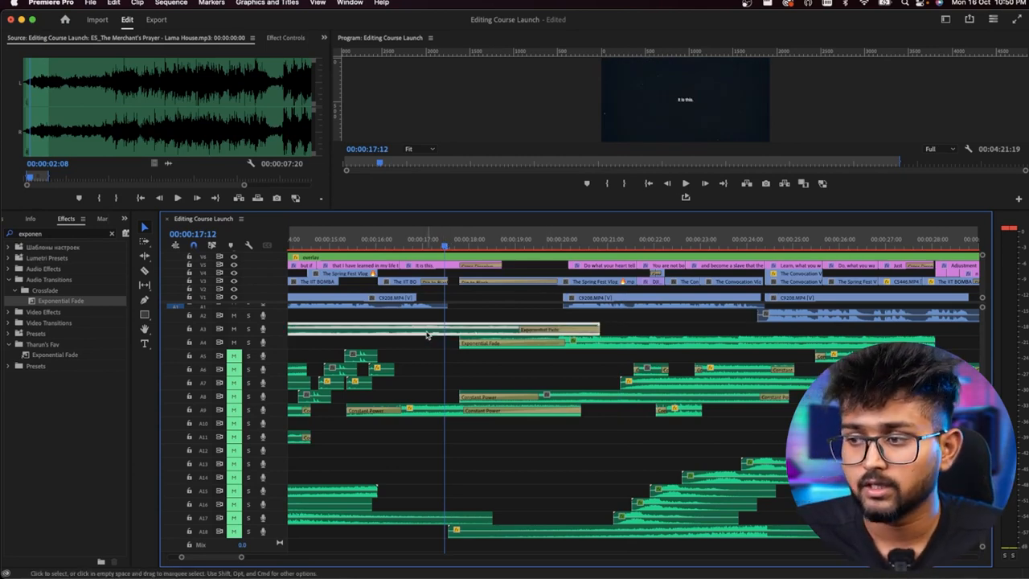
click(555, 346)
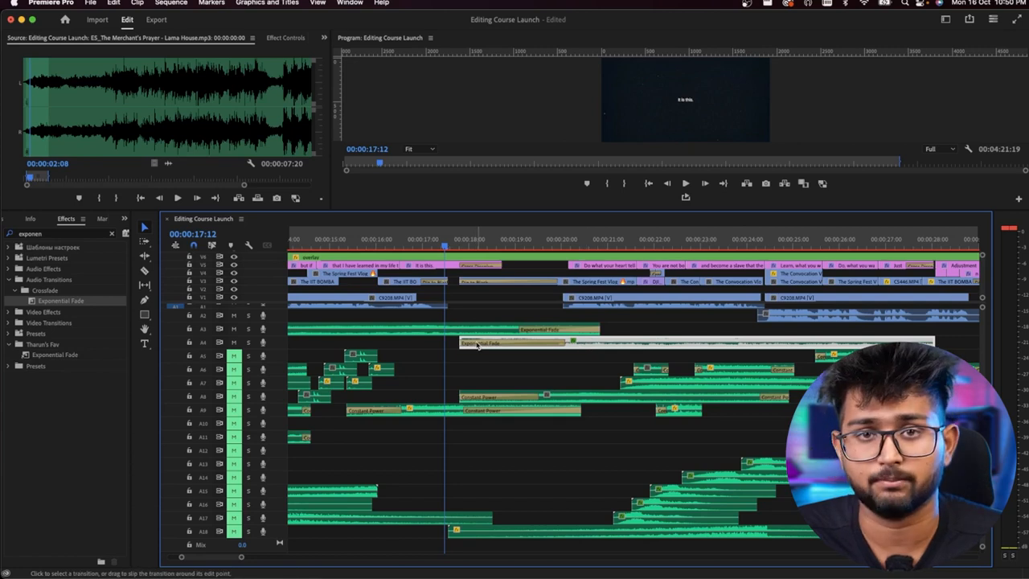
key(space)
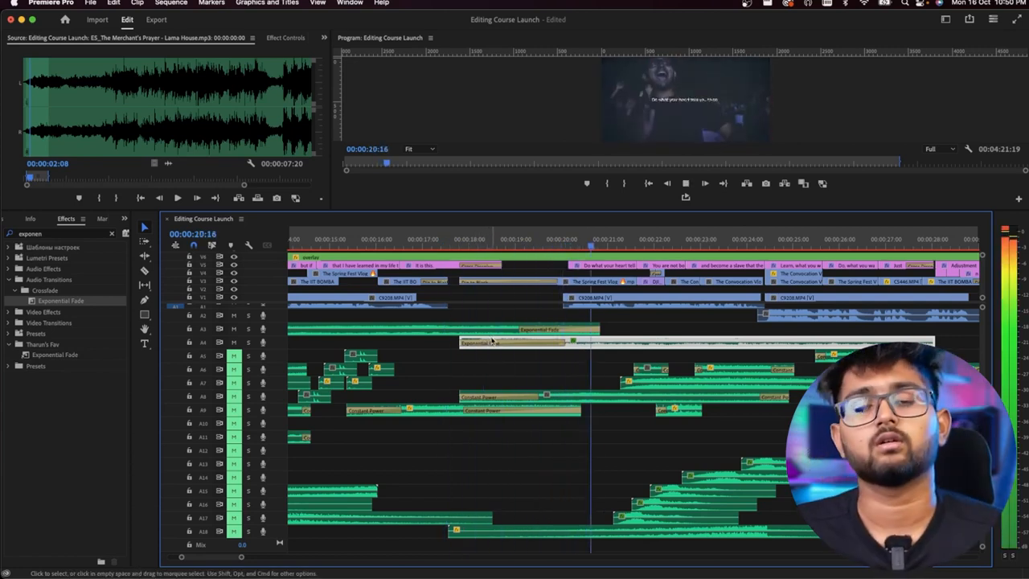
scroll(482, 362, down, 1)
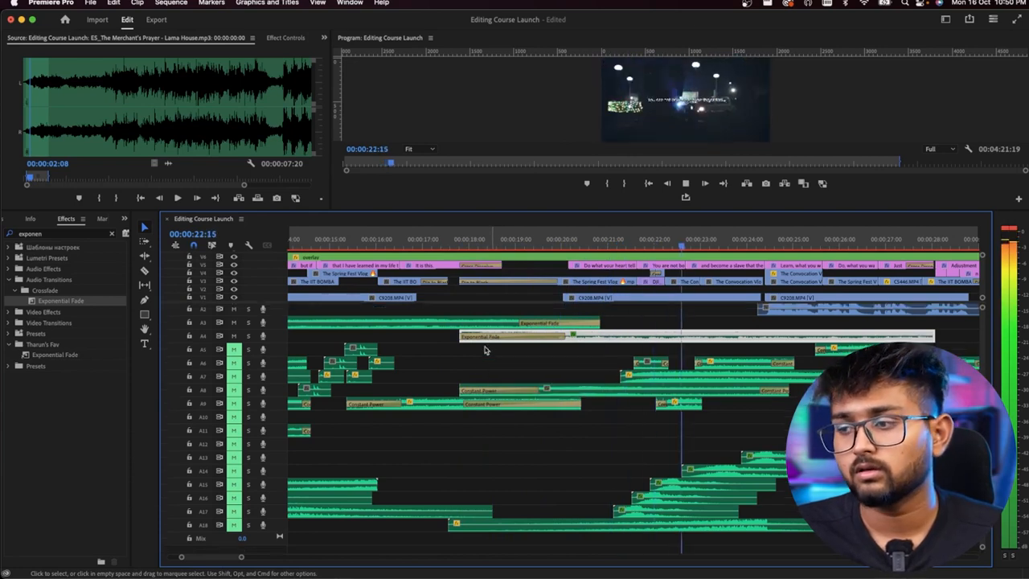
key(space)
Unmute audio track A5, return the playhead to the sequence start and select the first A5 clip.
scroll(477, 370, down, 4)
scroll(435, 370, left, 3)
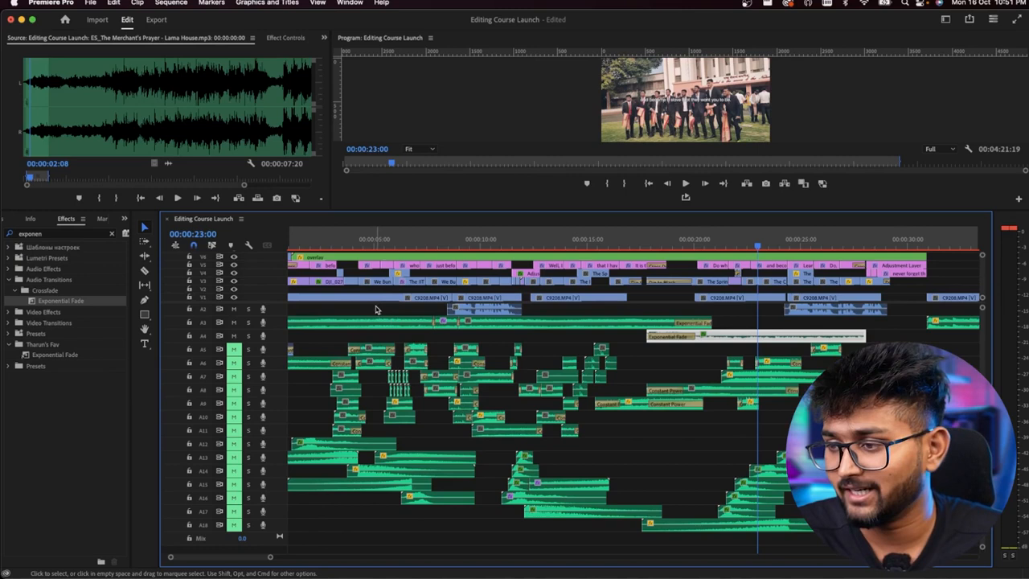
key(minus)
key(equal)
key(equal)
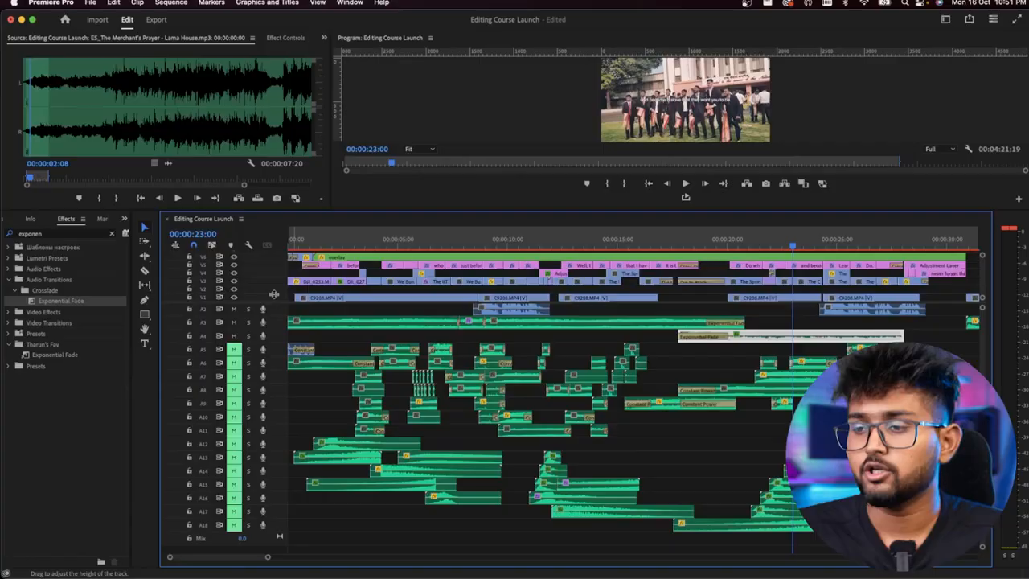
scroll(313, 333, up, 4)
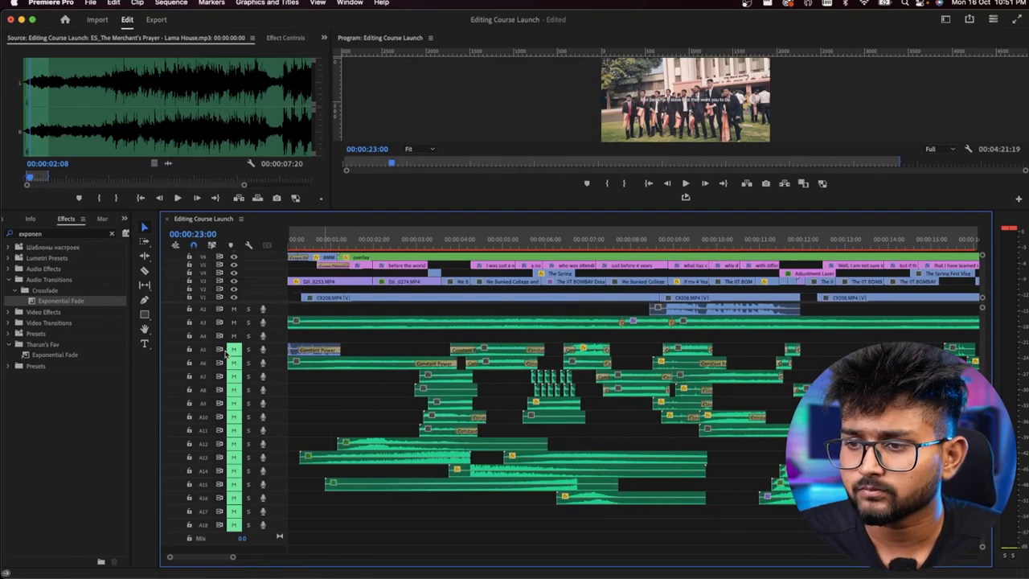
click(233, 349)
key(Home)
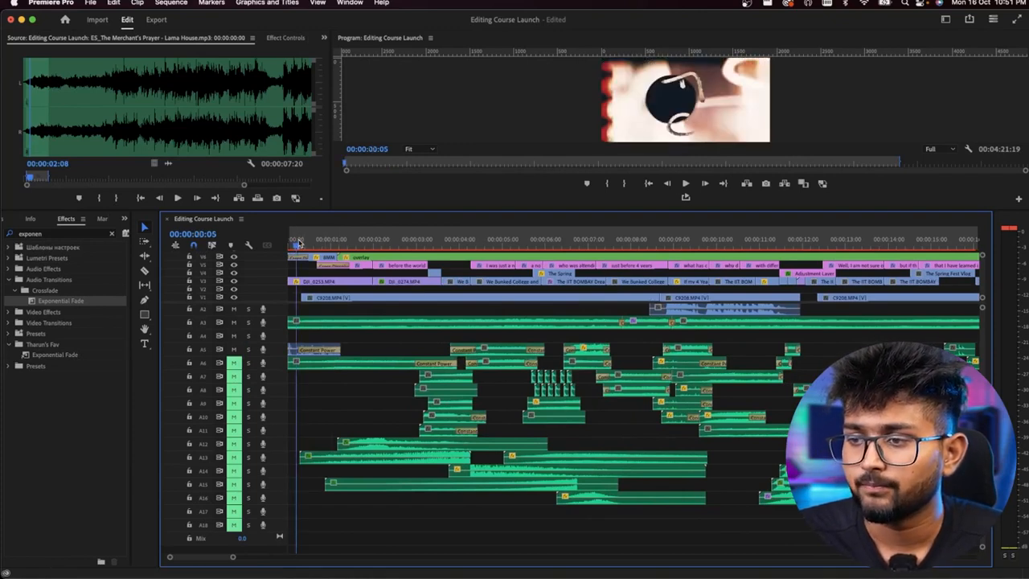
click(296, 355)
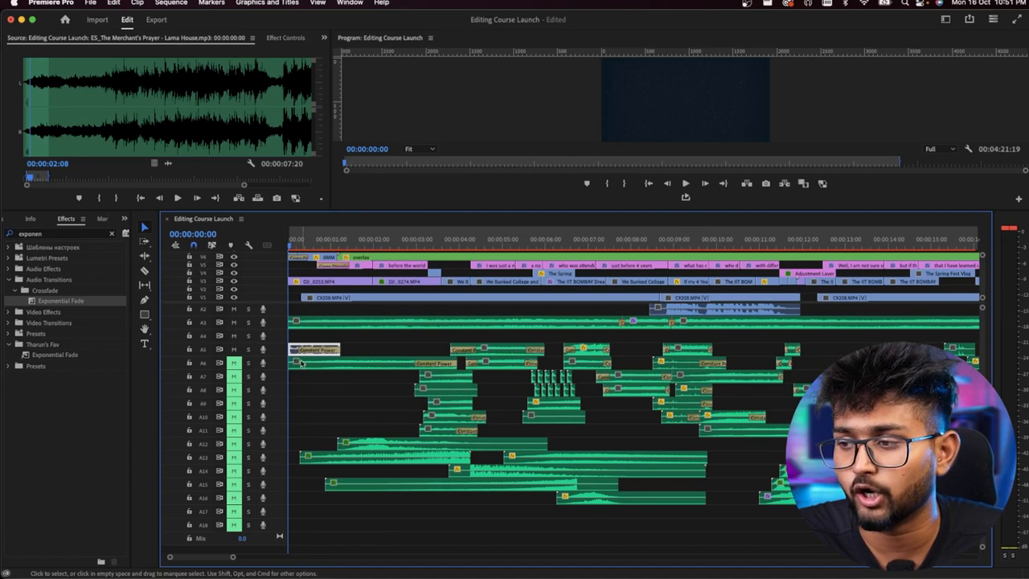
Play the sequence from the start to about 5 seconds to hear the A5 sound effects.
key(space)
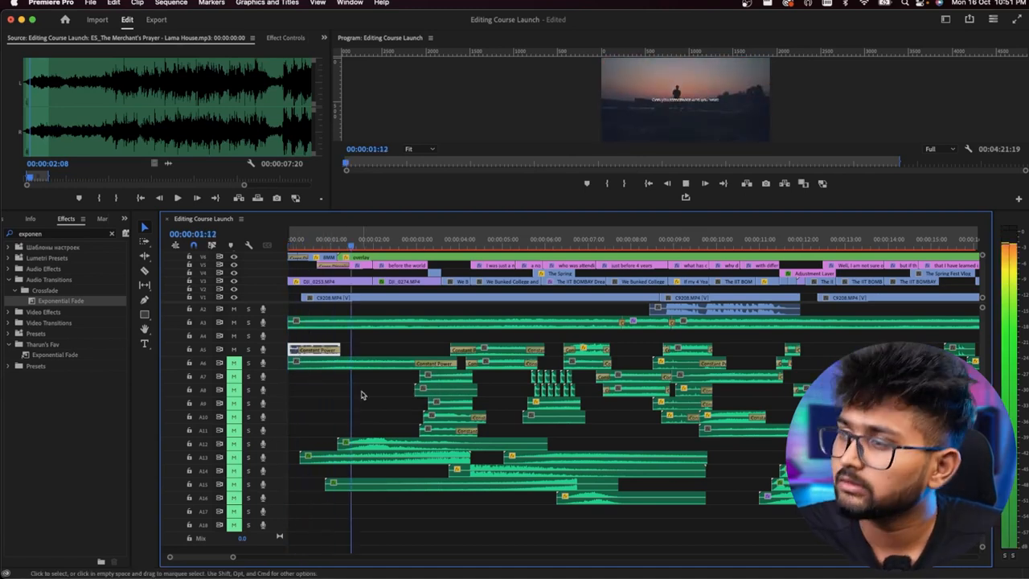
key(minus)
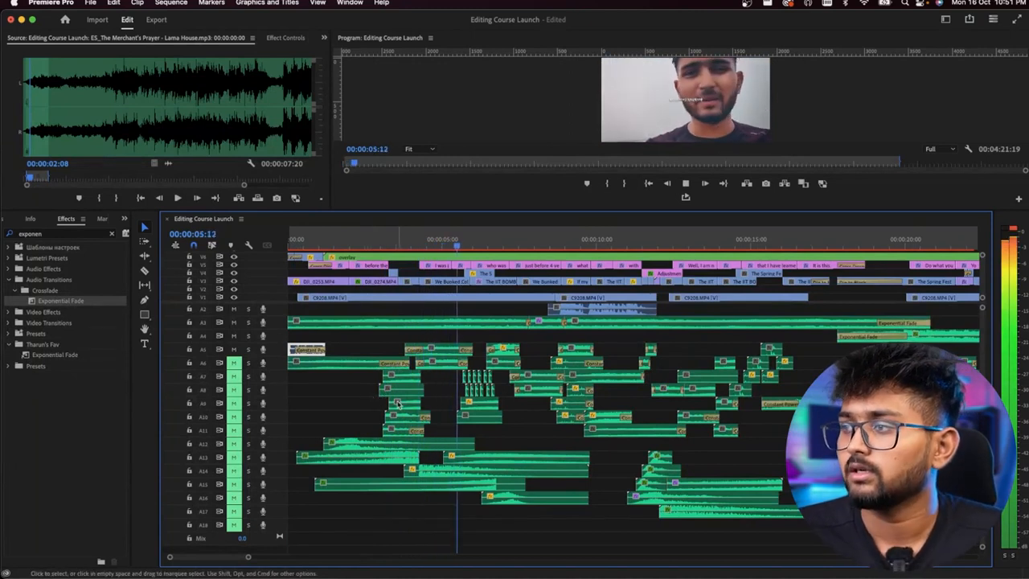
key(space)
key(equal)
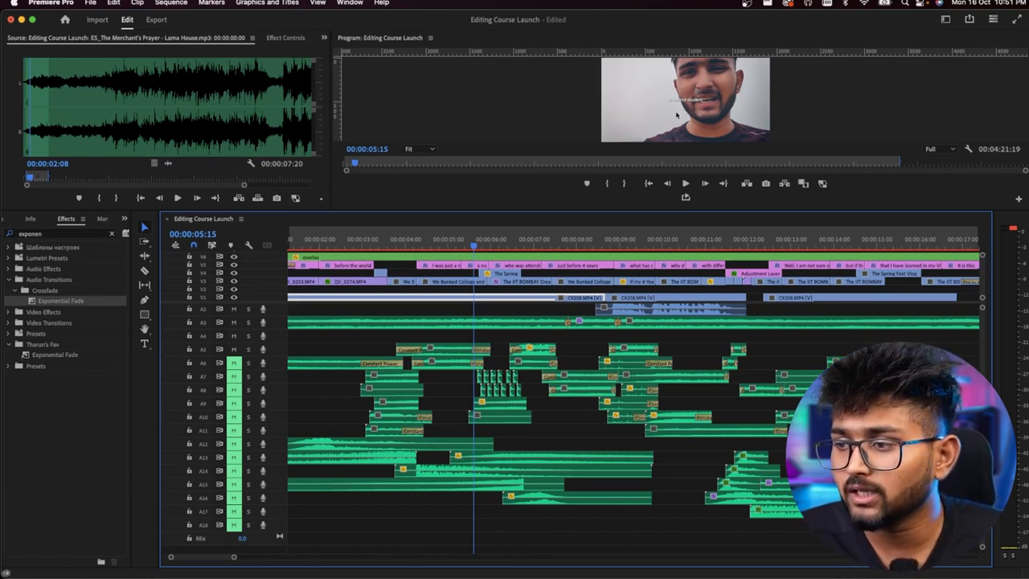
Load the A5 ocean surf clip into the Source Monitor and play the sequence across that clip.
click(441, 350)
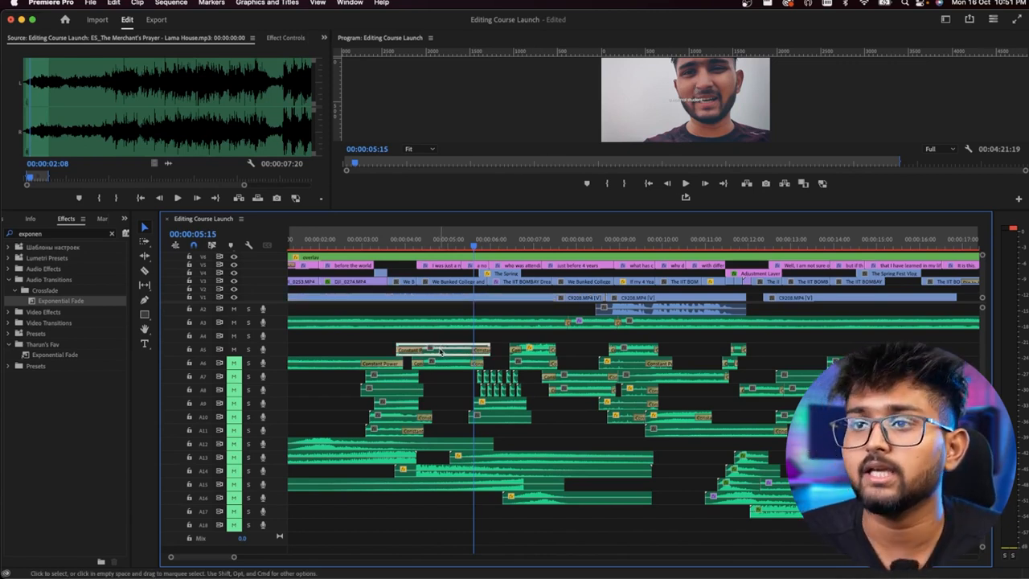
double_click(441, 352)
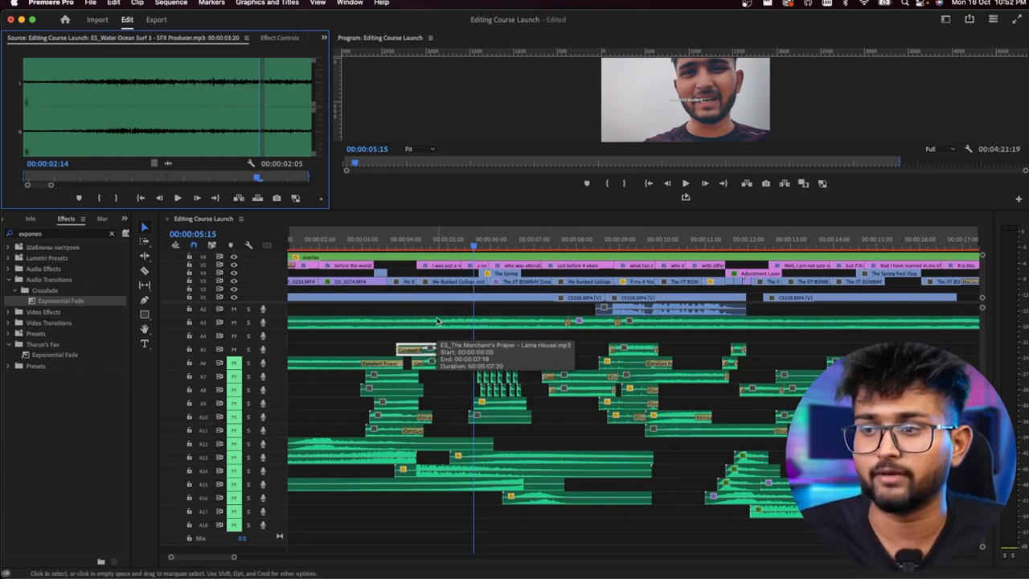
click(398, 246)
drag(398, 246, 439, 246)
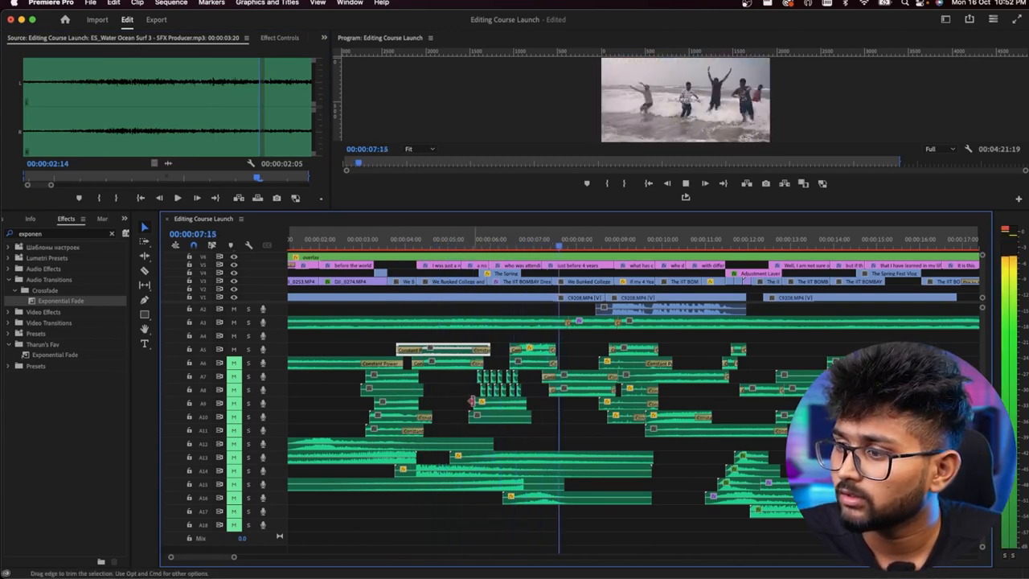
Load the A5 train clip into the Source Monitor with the sequence playhead at 00:00:06:20.
click(537, 340)
click(534, 354)
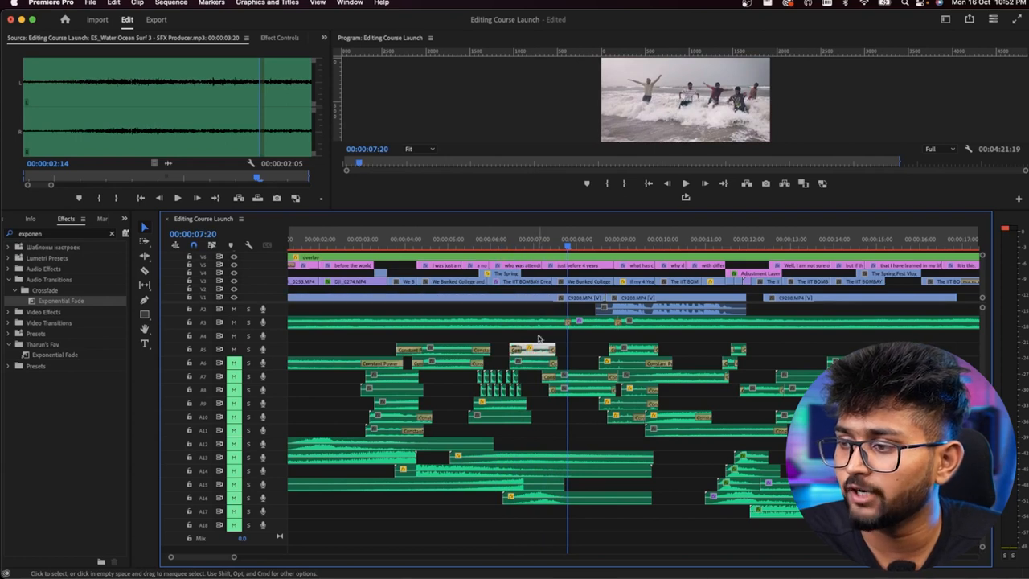
click(525, 240)
double_click(535, 352)
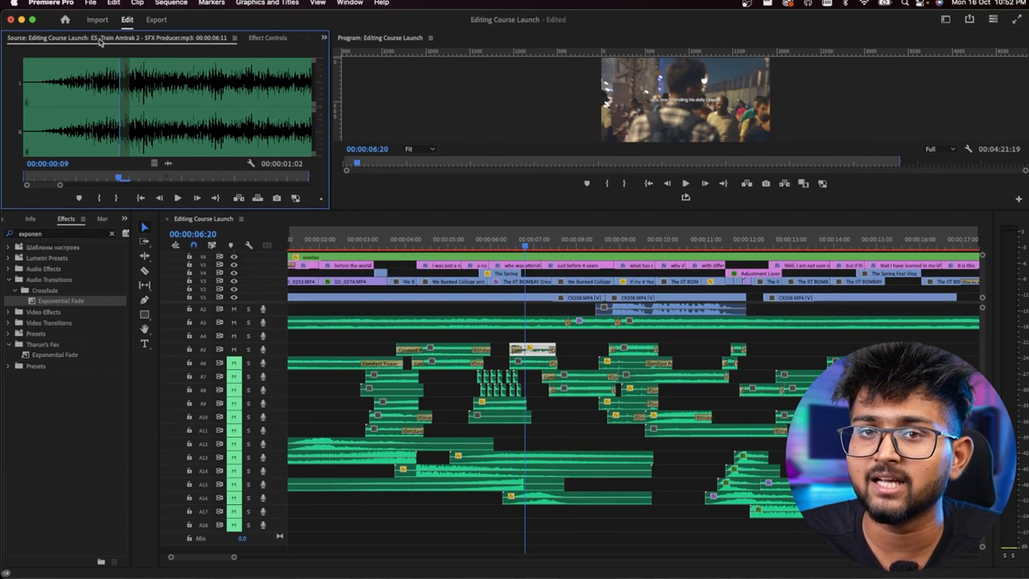
Play the sequence from about 8 seconds to 00:00:09:18 to hear the next A5 effect.
click(584, 242)
key(space)
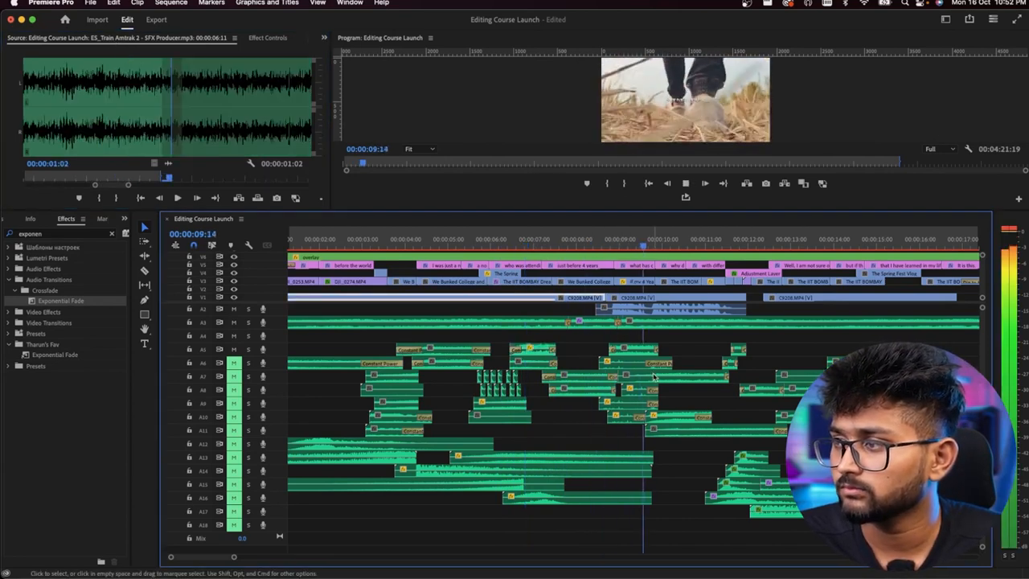
key(space)
Load the A5 wind blizzard clip near 9 seconds into the Source Monitor and audition it there.
key(=)
double_click(626, 353)
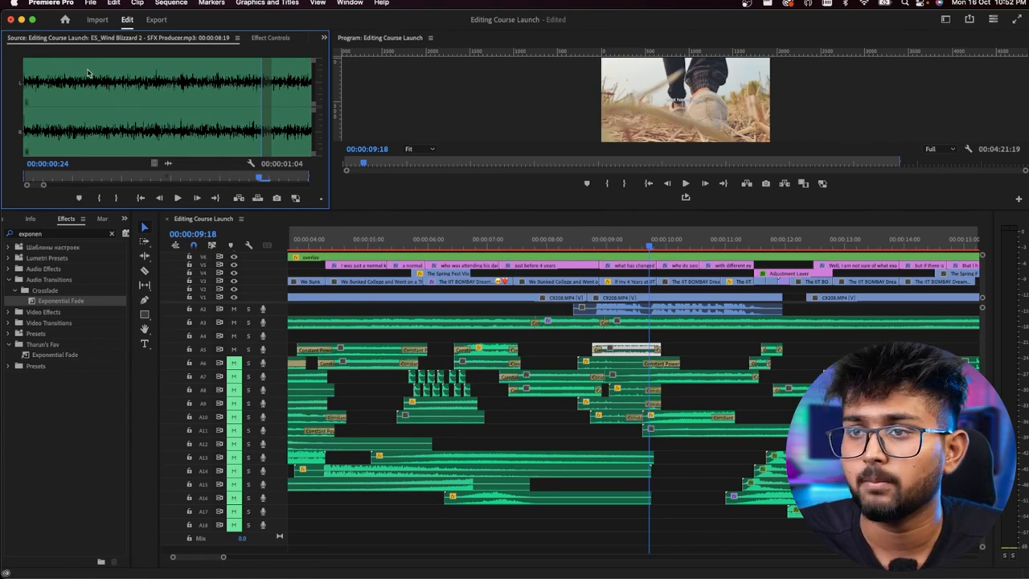
click(177, 198)
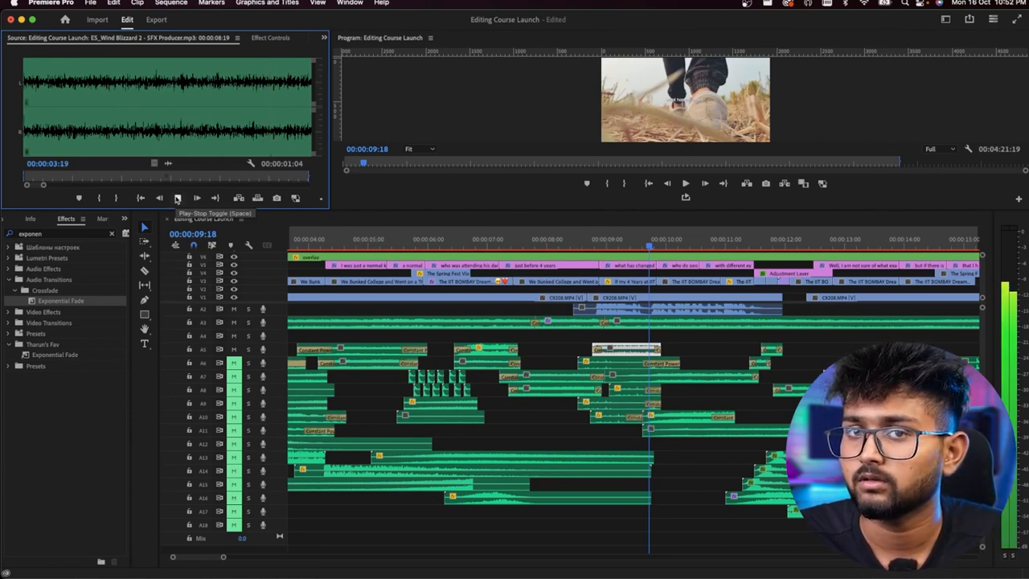
click(177, 199)
Resume playing the sequence past the wind clip and stop at 00:00:12:11.
key(minus)
click(526, 252)
key(space)
key(equal)
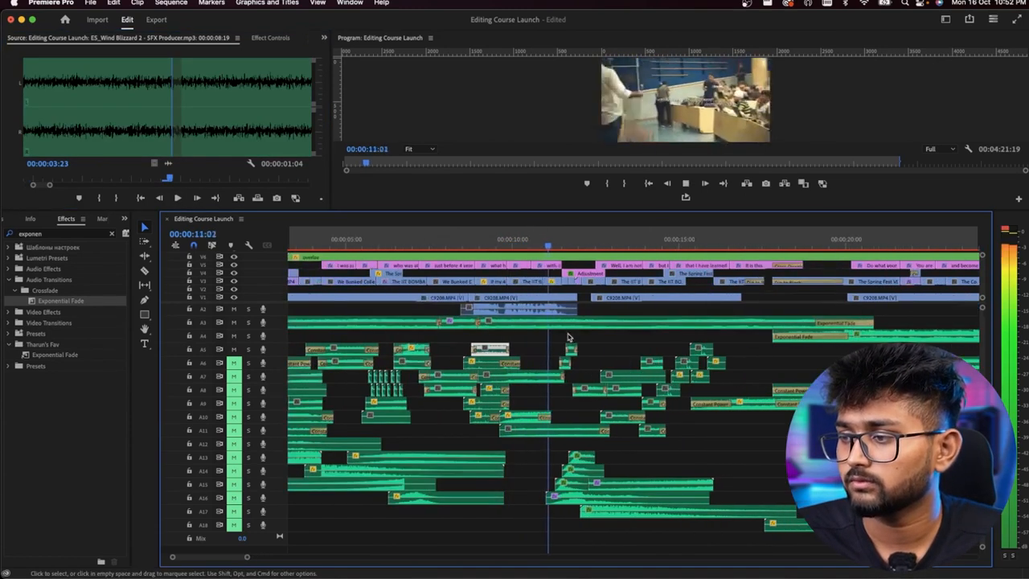
scroll(555, 342, up, 1)
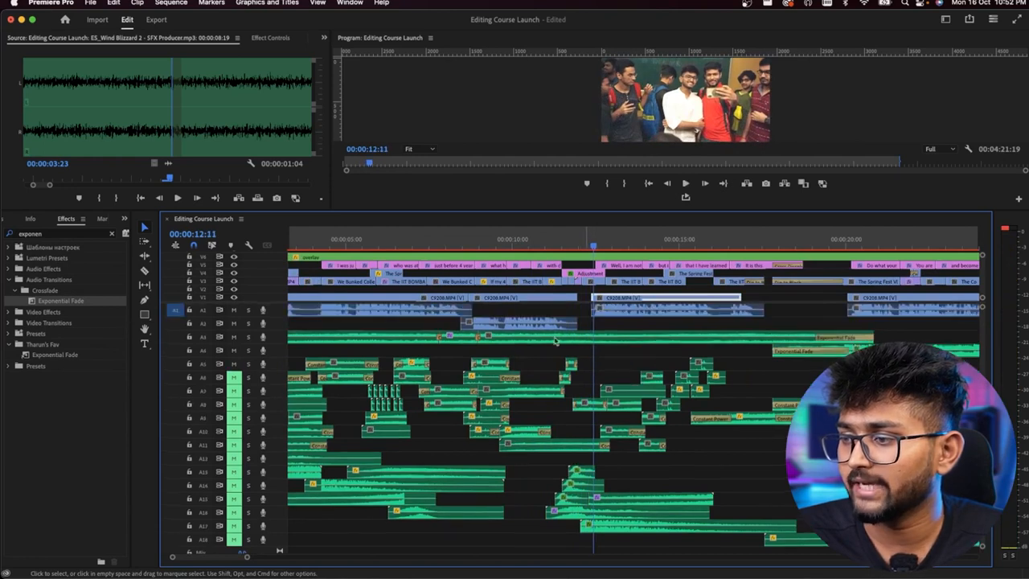
Move the short A5 clip near 12 seconds up to A4 and the neighbouring A6 clip up to A5.
scroll(546, 347, down, 1)
alt+scroll(558, 349, up, 3)
drag(555, 340, 587, 350)
Place the playhead at 00:00:11:11 and load the A5 crowd cheer clip into the Source Monitor.
mouse_move(575, 236)
mouse_down()
mouse_move(593, 245)
mouse_move(573, 245)
mouse_up()
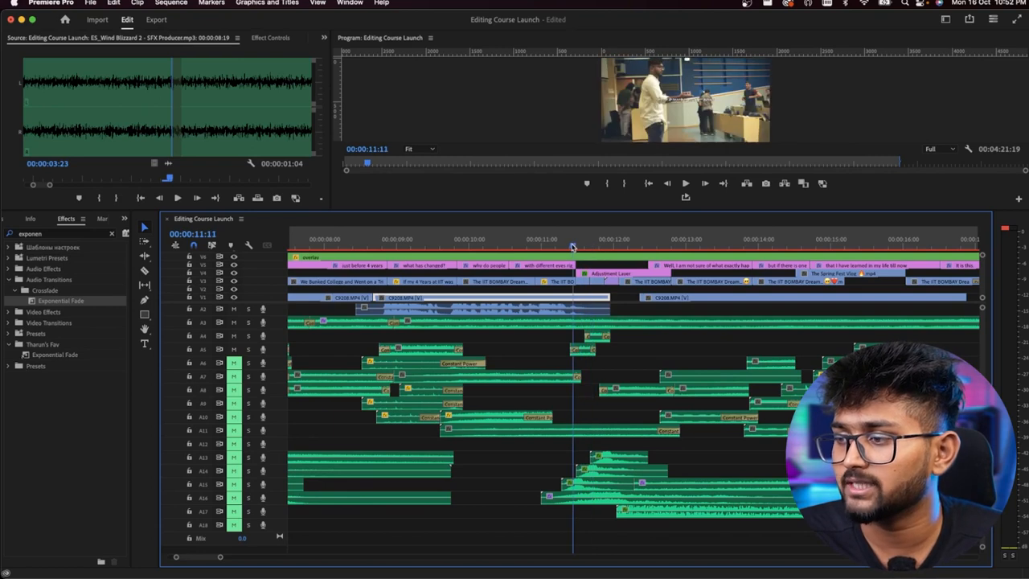
click(588, 351)
scroll(588, 351, up, 2)
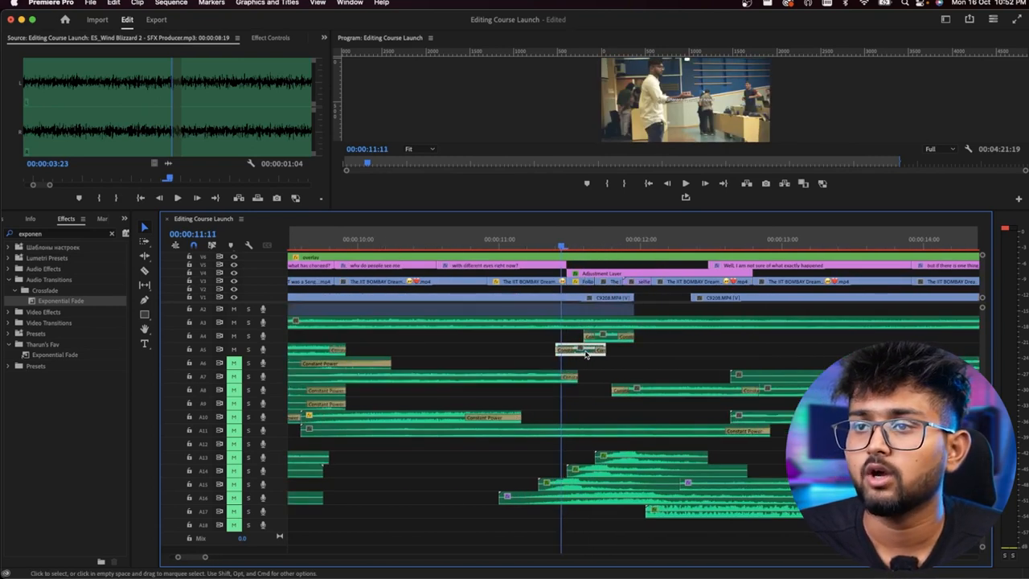
double_click(586, 352)
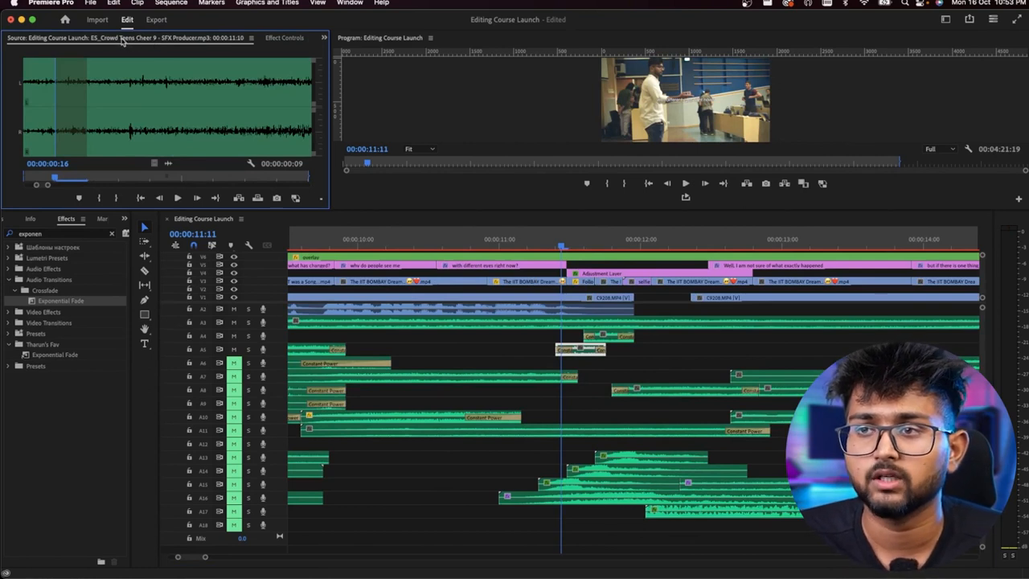
Play the sequence over the A5 crowd cheer clip twice and audition its source recording in the Source Monitor.
click(550, 239)
key(space)
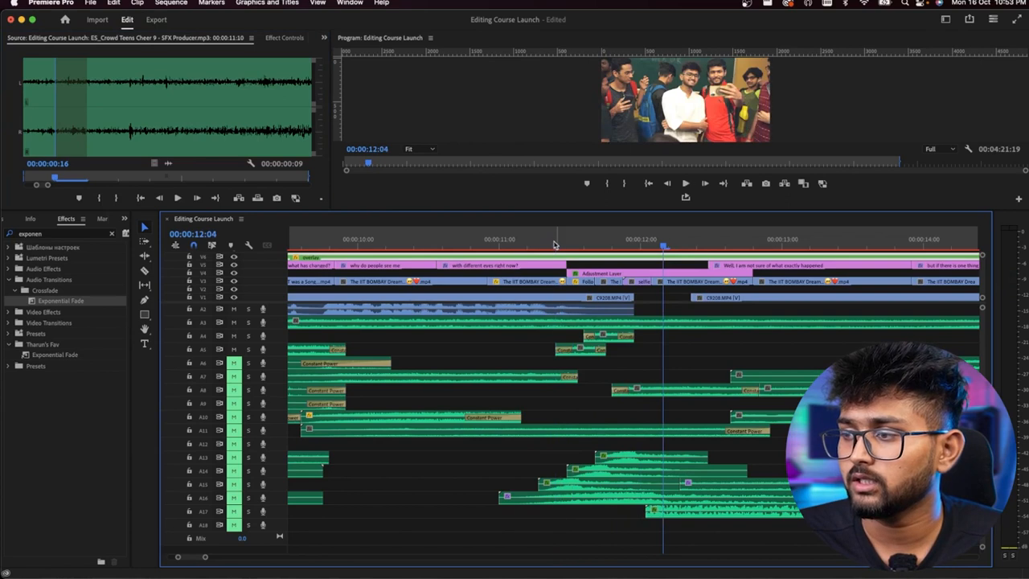
click(554, 239)
key(space)
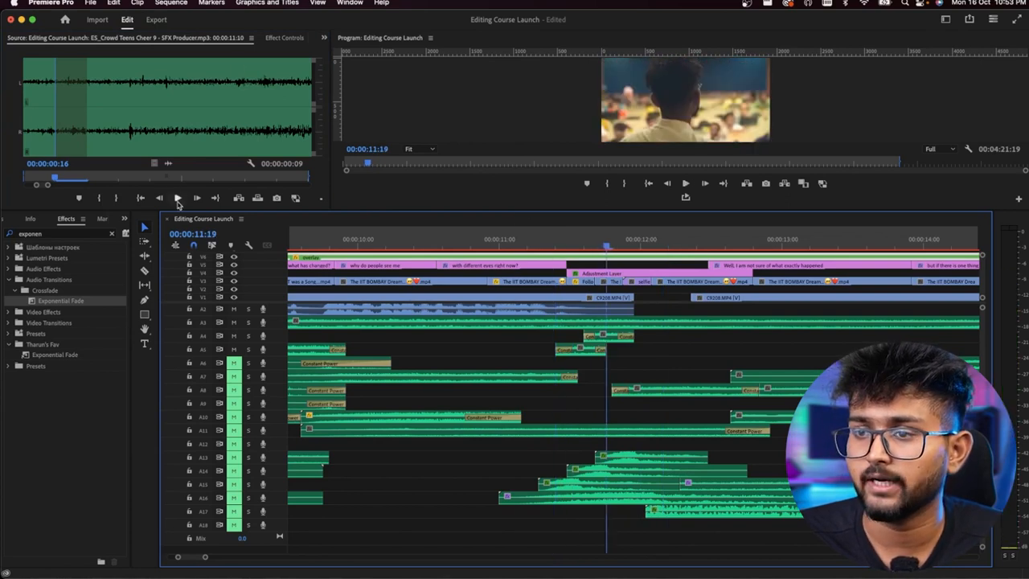
click(178, 198)
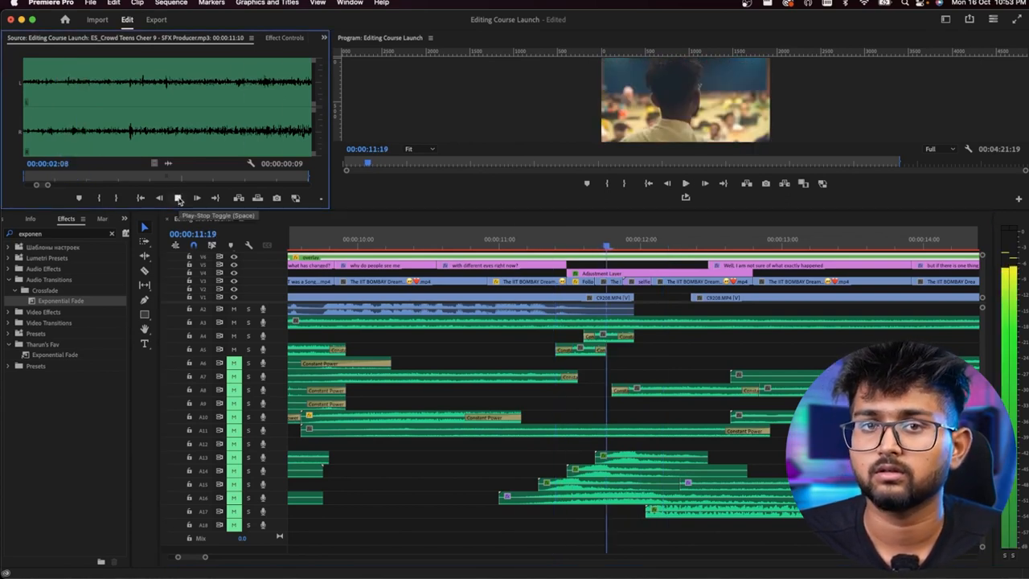
click(179, 198)
Play the sequence from about 12 seconds to just past 18 seconds.
scroll(582, 395, down, 3)
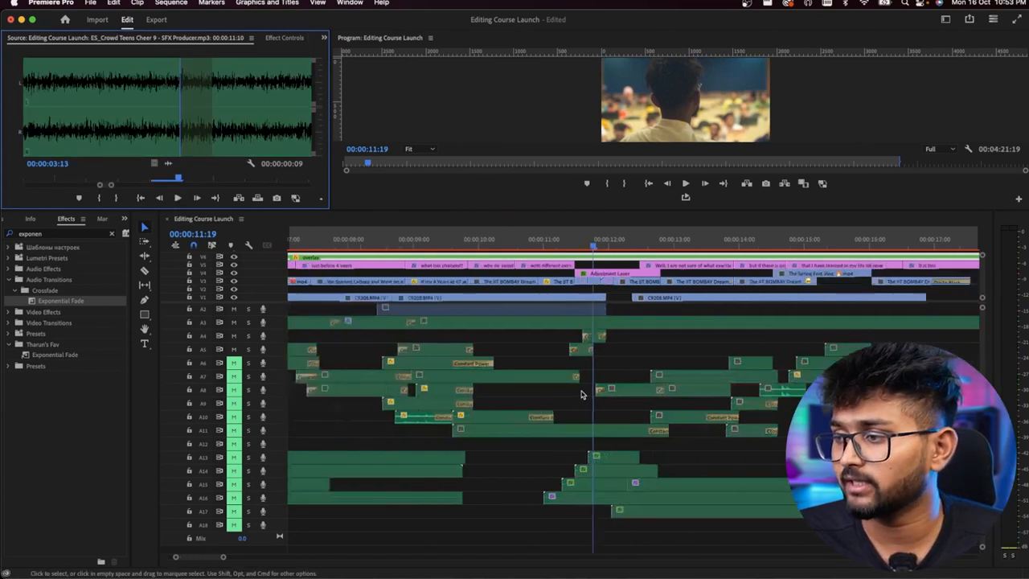
click(622, 243)
key(space)
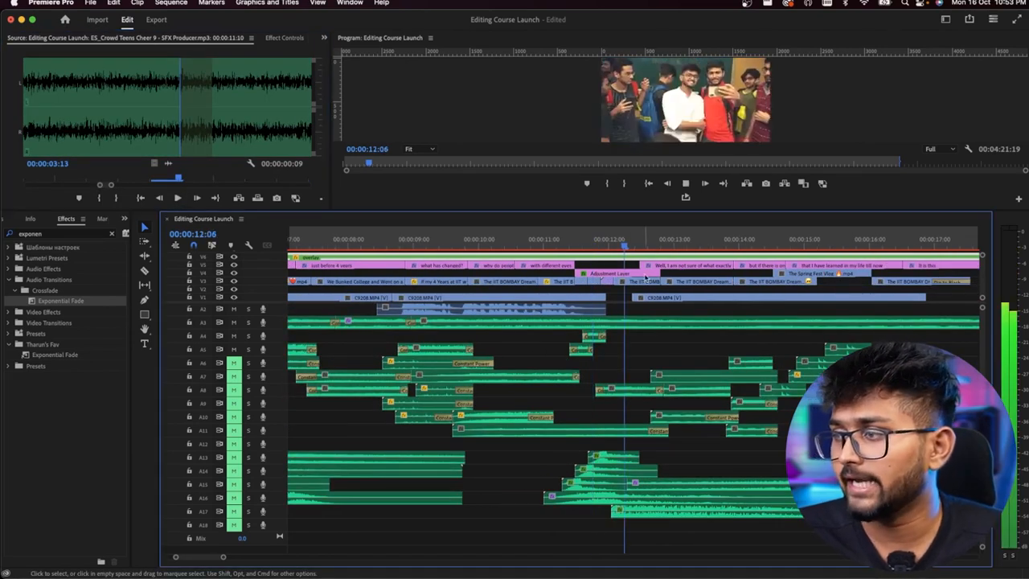
key(minus)
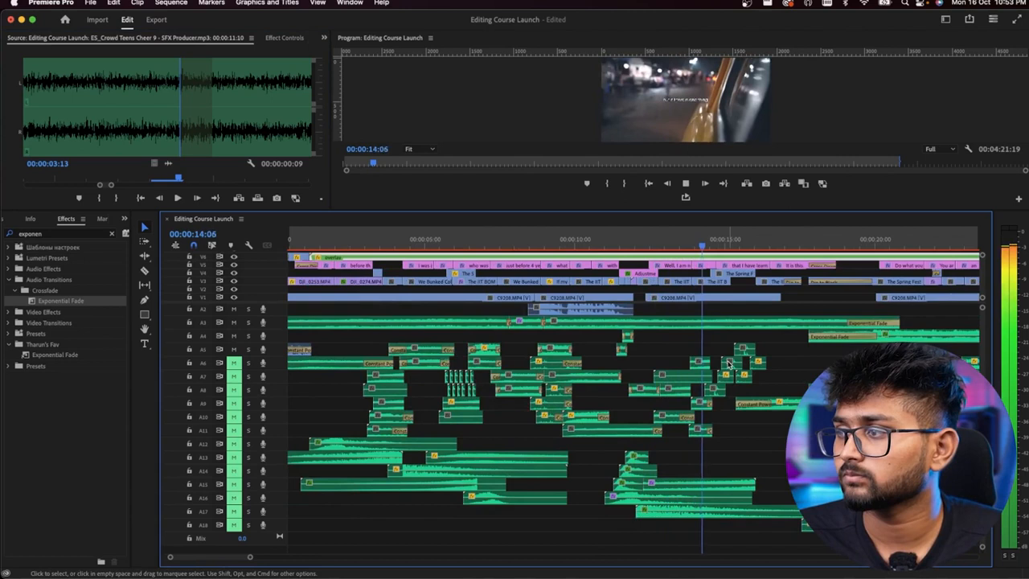
key(minus)
key(minus)
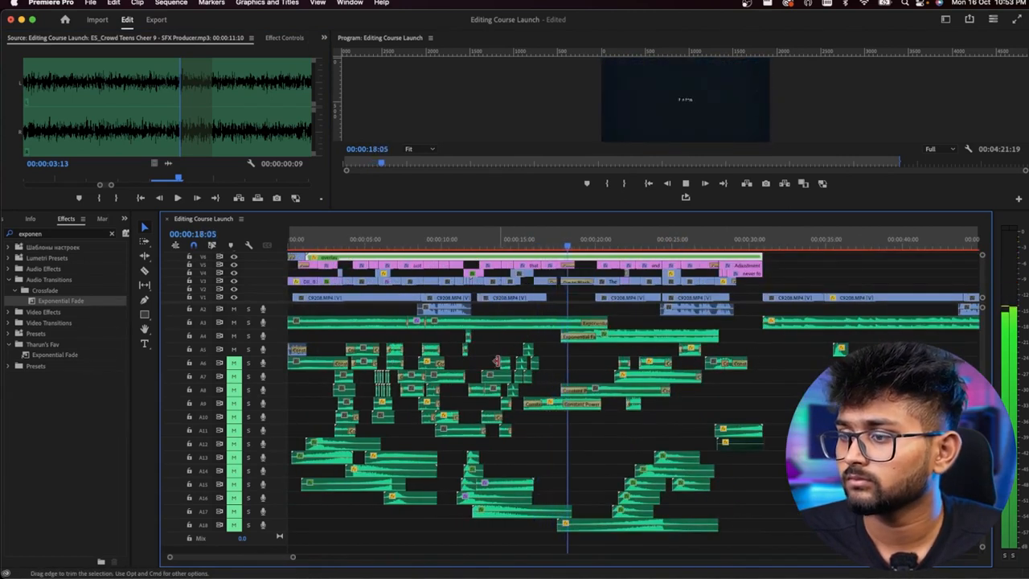
key(space)
Play the walking shot in the sequence from about 00:00:15:00 to 00:00:15:10.
key(equal)
key(equal)
key(equal)
key(equal)
click(629, 244)
key(space)
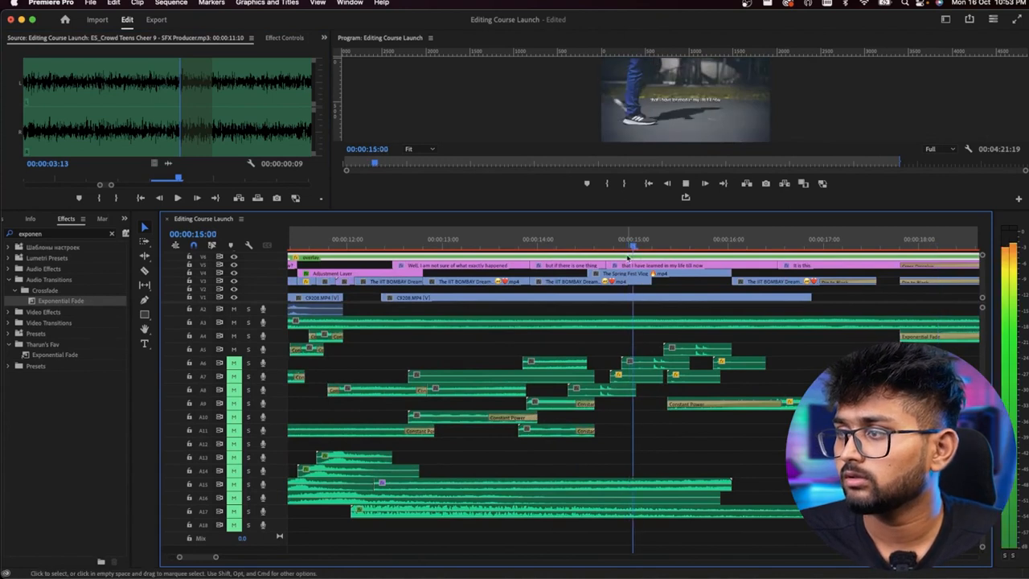
key(space)
Move the A5 clip near 00:00:15:15 up to A4 and the overlapping A6 footstep clip up to A5.
drag(607, 341, 699, 394)
click(683, 349)
drag(684, 349, 659, 350)
click(657, 362)
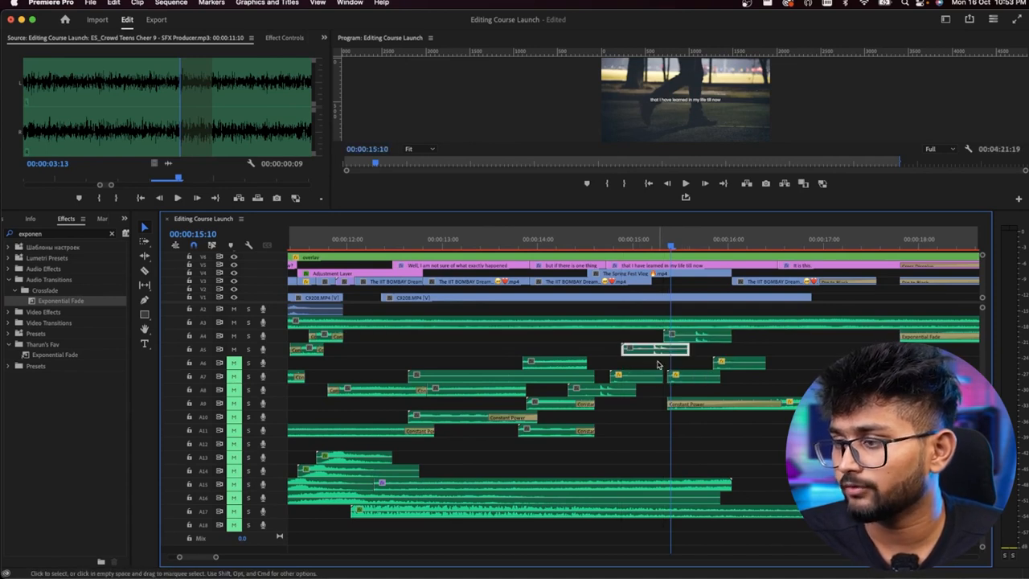
Replay the walking shot from about 15 seconds to 00:00:15:21 to hear the moved footstep clips.
key(Right)
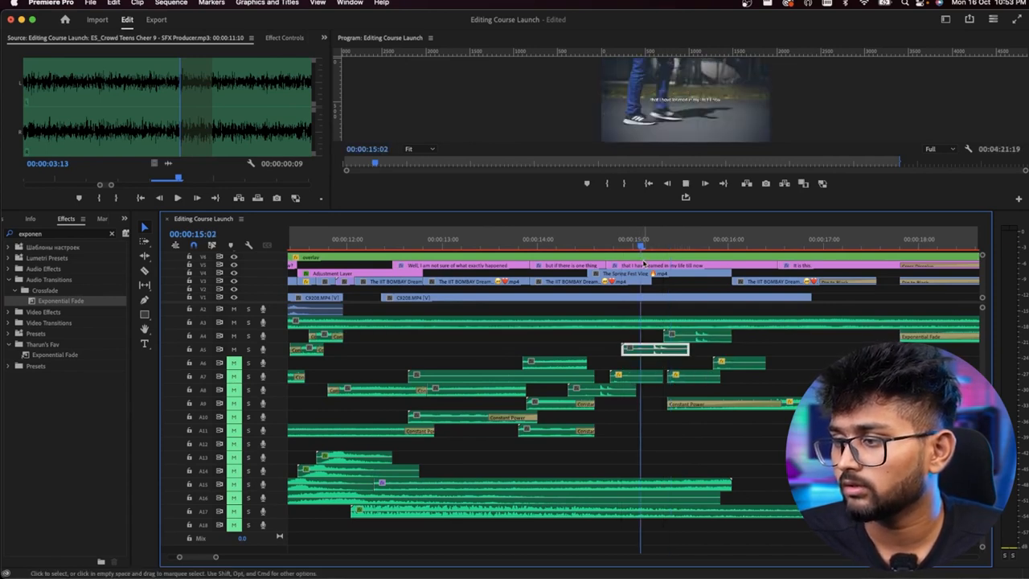
click(646, 239)
key(space)
key(space)
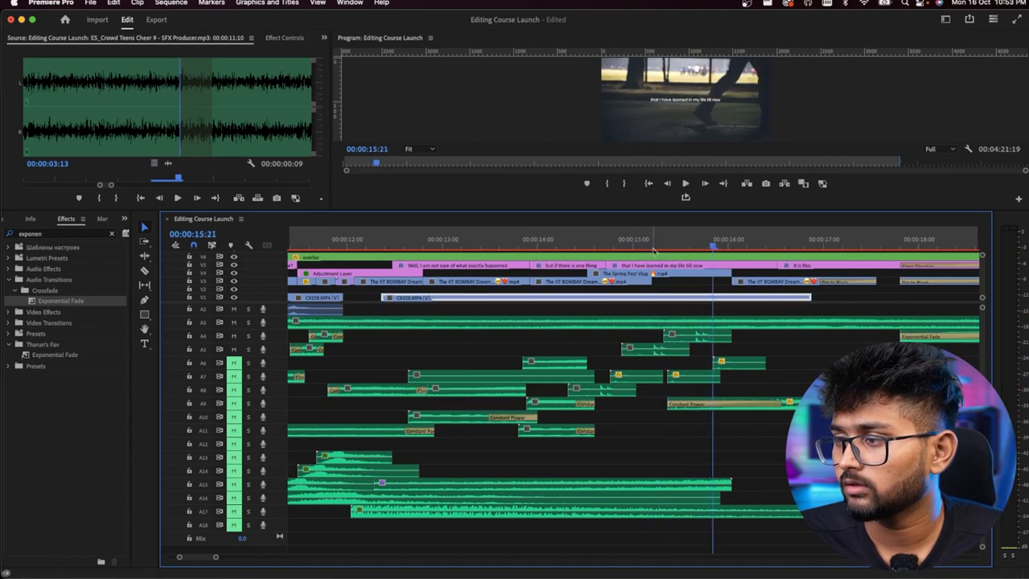
Load the A5 boot set-down clip into the Source Monitor and audition it several times.
double_click(655, 348)
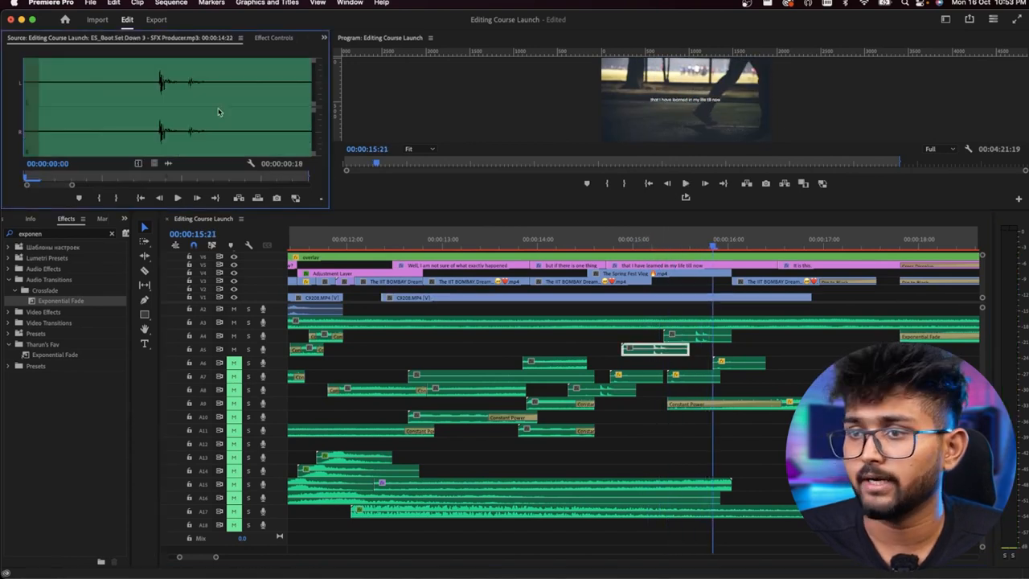
click(176, 198)
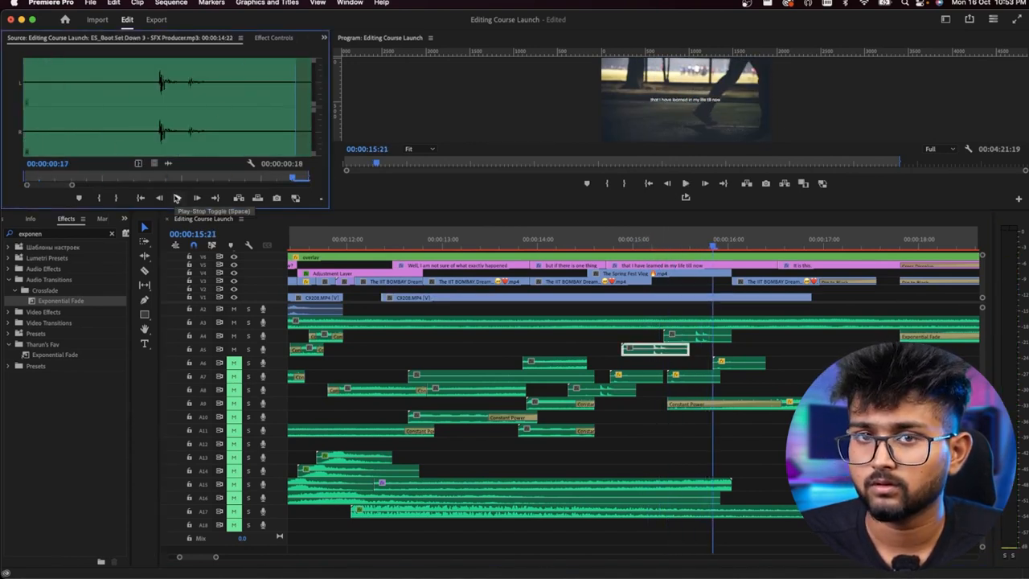
click(177, 198)
click(178, 199)
click(177, 198)
click(178, 199)
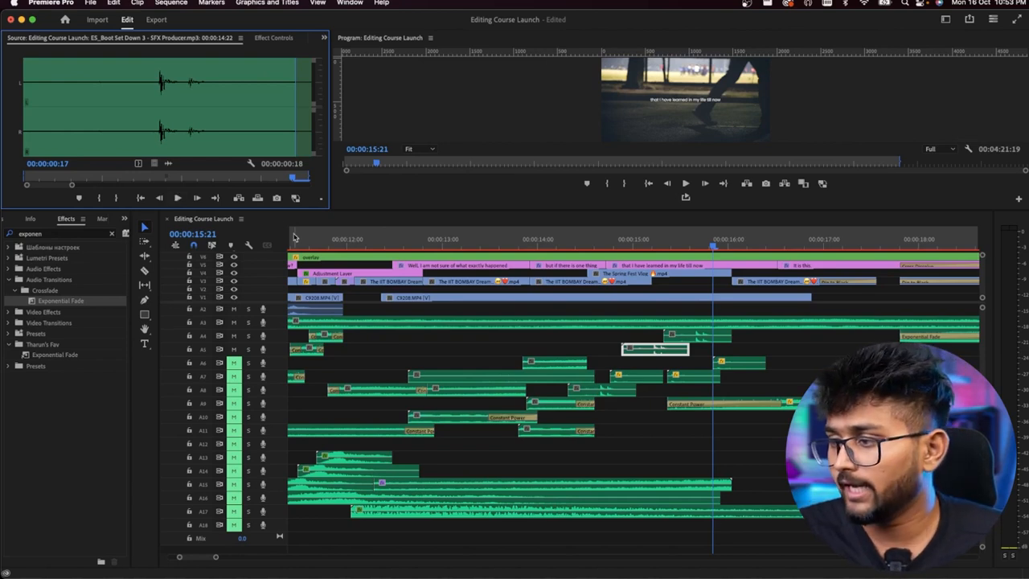
Play the sequence from just before 18 seconds to 00:00:26:18.
scroll(588, 379, down, 5)
click(690, 240)
key(space)
scroll(703, 314, down, 1)
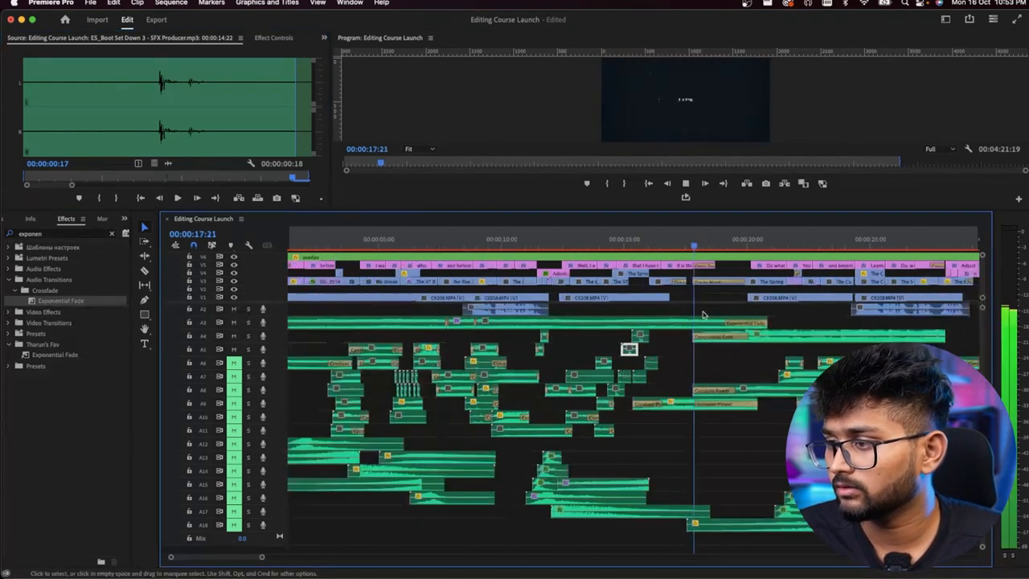
scroll(703, 314, down, 4)
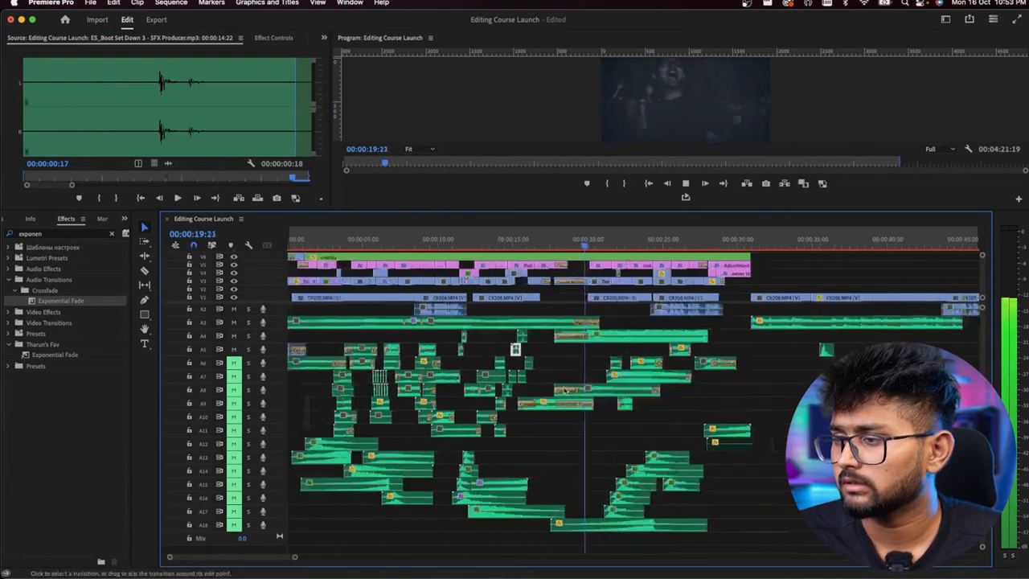
scroll(564, 390, up, 3)
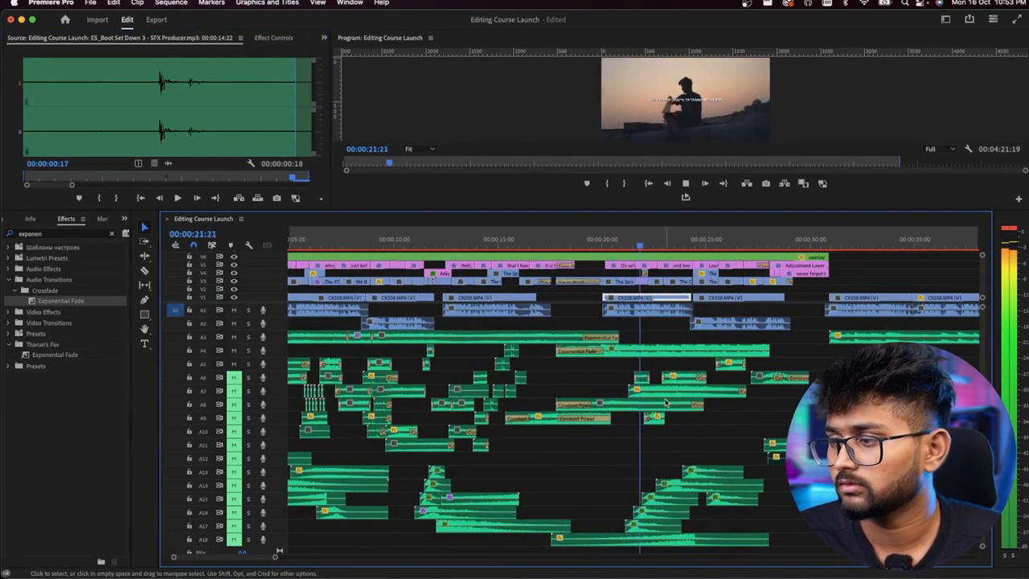
scroll(672, 410, down, 2)
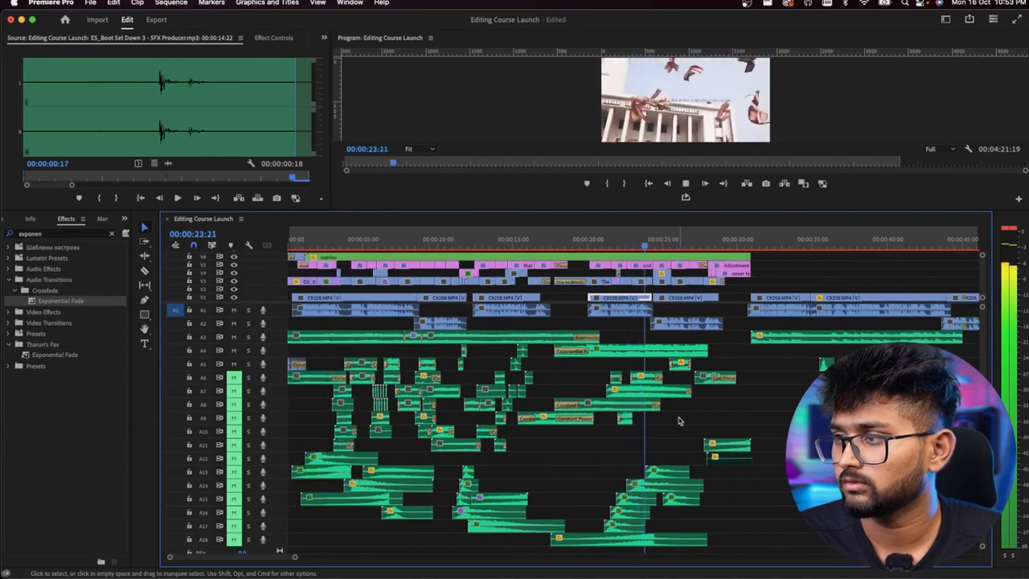
scroll(678, 419, up, 2)
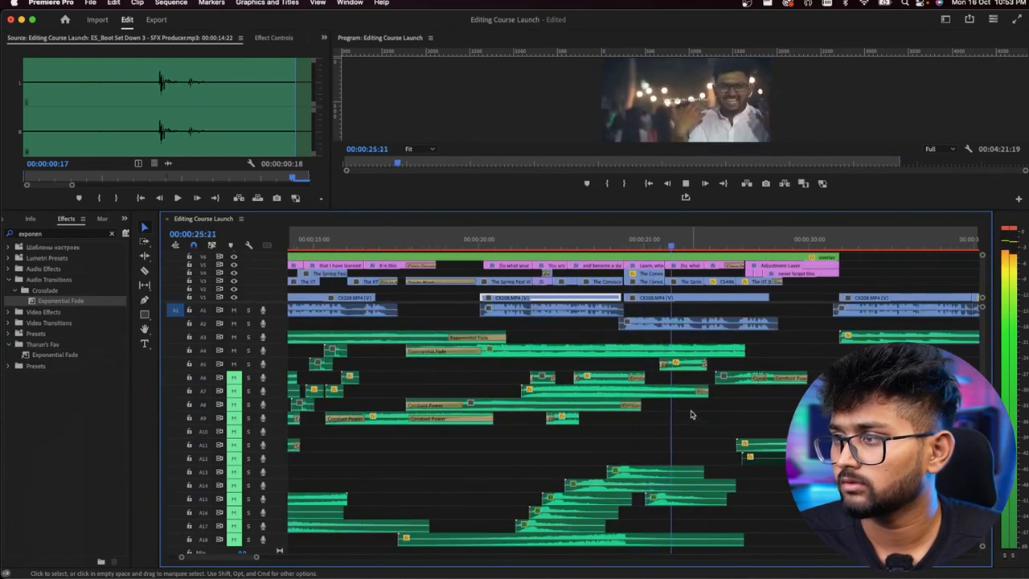
key(space)
Select the A5 effect clip near 26 seconds, continue playback to 00:00:27:23 and show the sequence beyond it.
click(690, 366)
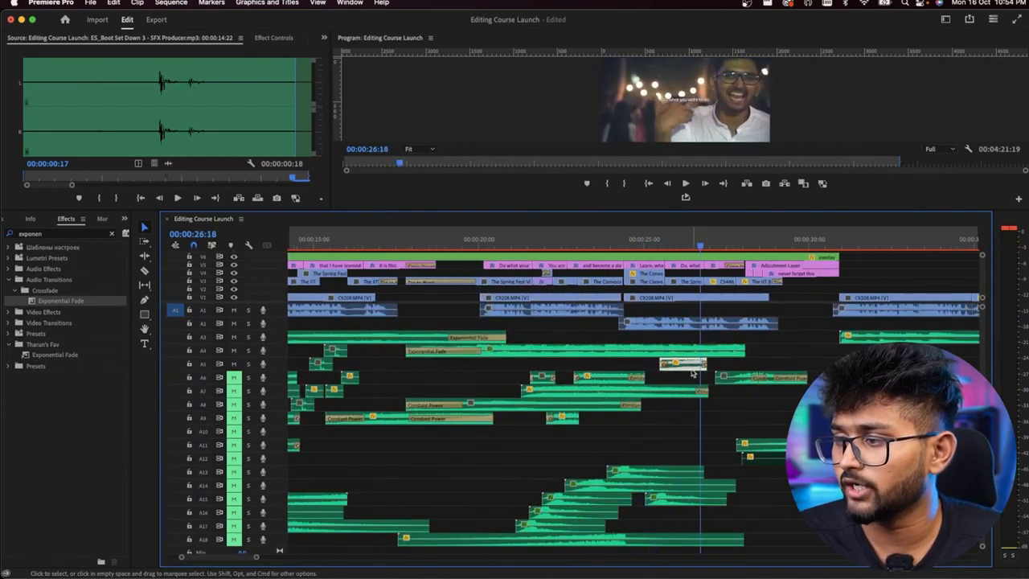
key(space)
scroll(631, 402, down, 2)
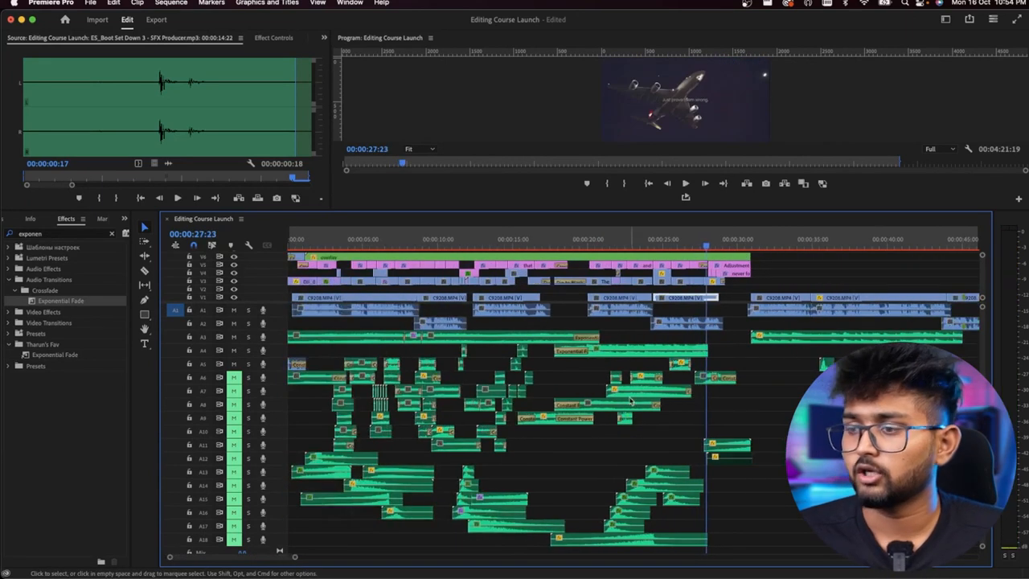
scroll(631, 402, down, 2)
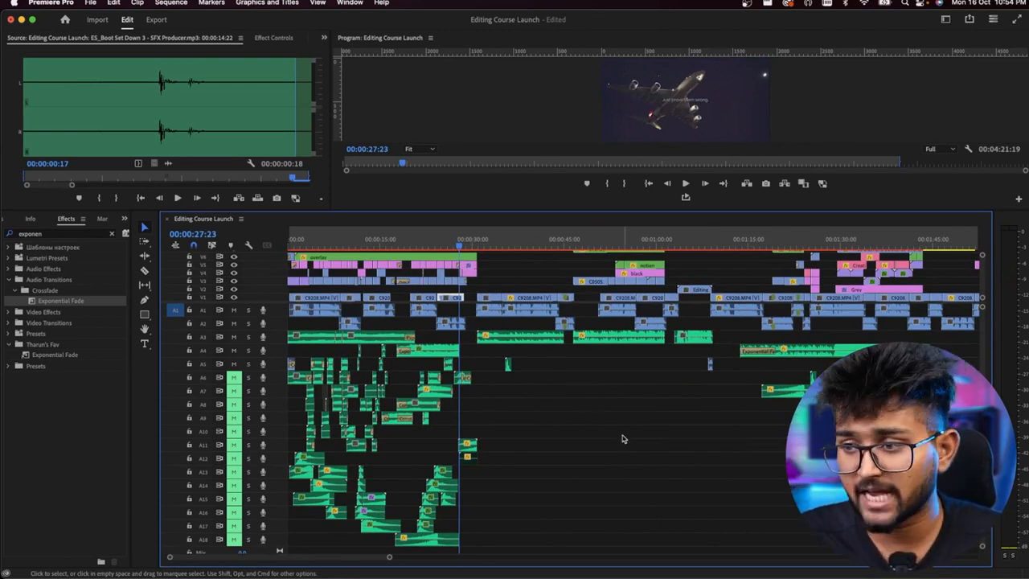
Examine the music crossfade near 20 seconds, selecting the outgoing A3 music clip and the incoming A4 music clip in turn.
scroll(434, 402, up, 3)
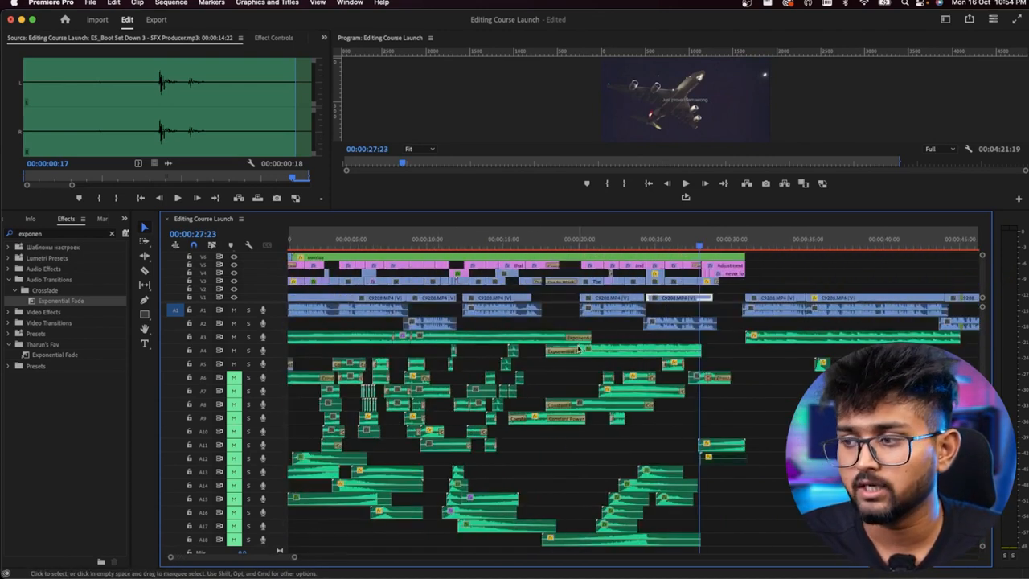
scroll(577, 341, up, 2)
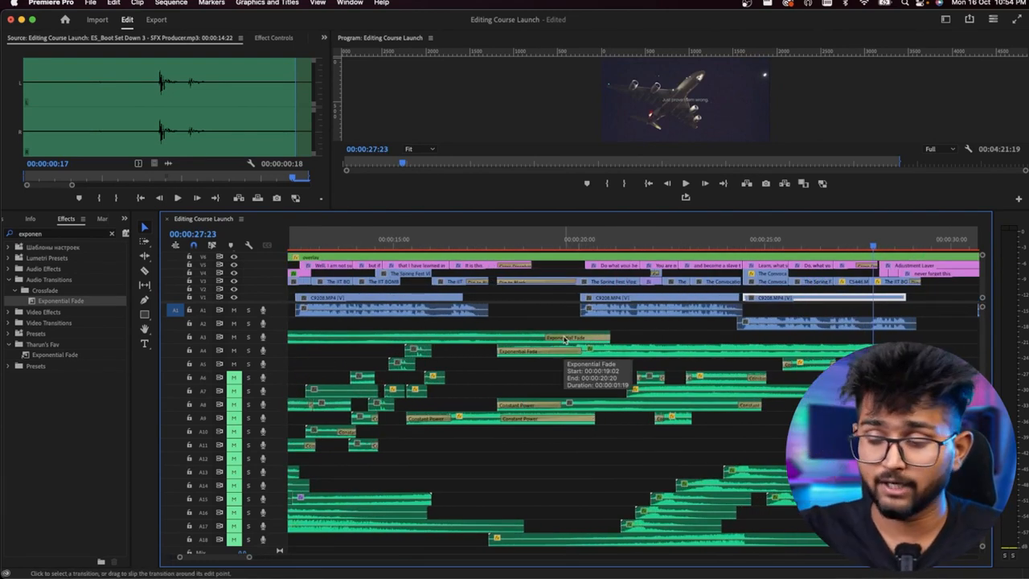
click(592, 352)
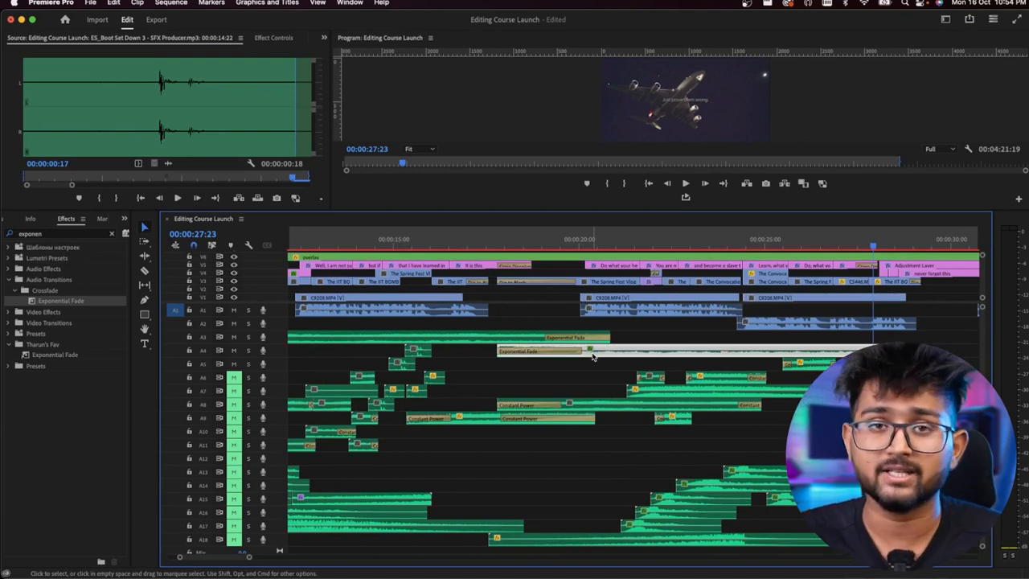
click(519, 339)
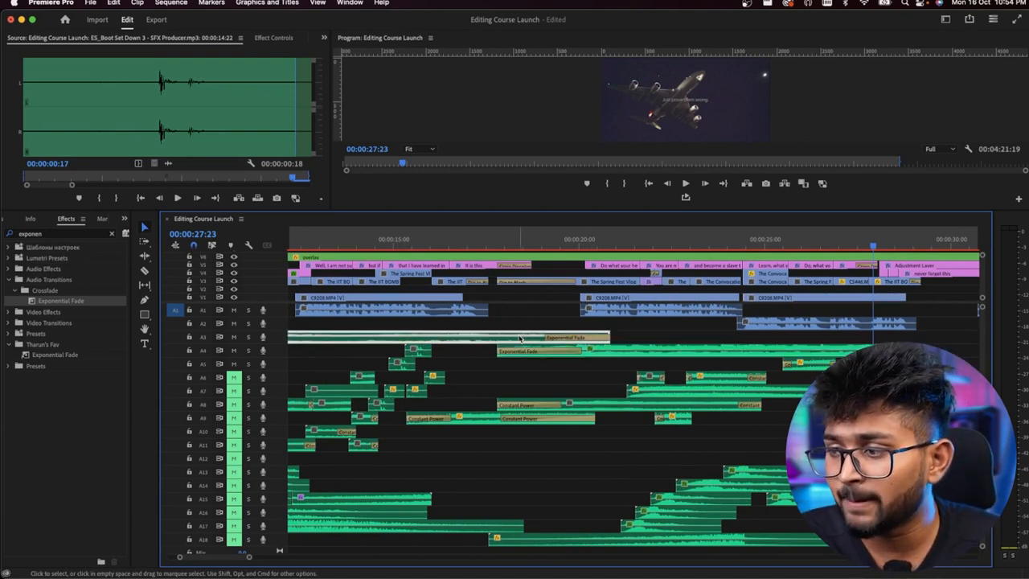
click(593, 356)
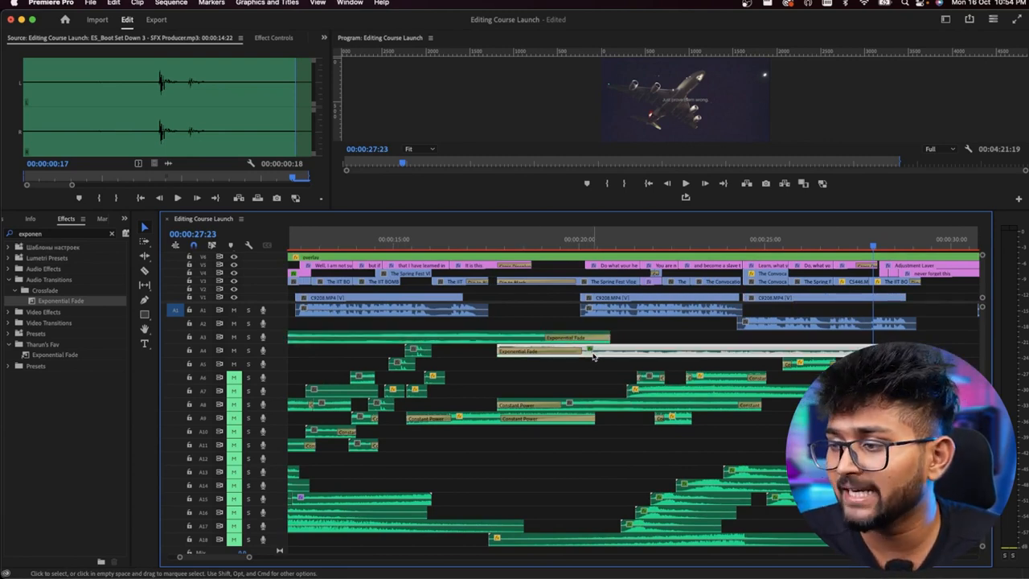
Search the effects for "expon", apply Exponential Fade to the end of the A15 effect clip near 16 seconds and shorten the fade.
click(114, 233)
click(68, 234)
text(expo)
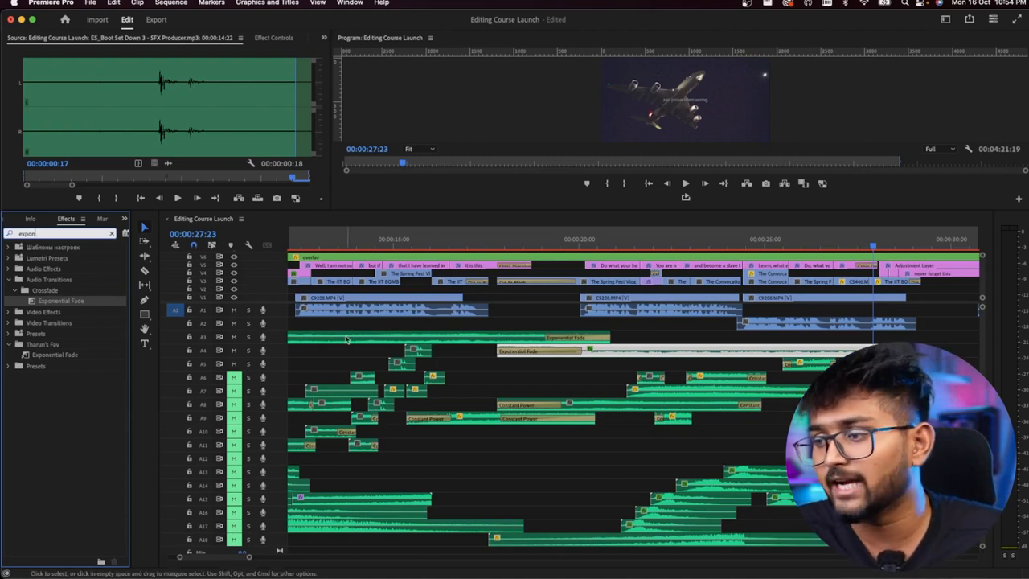
drag(85, 300, 325, 494)
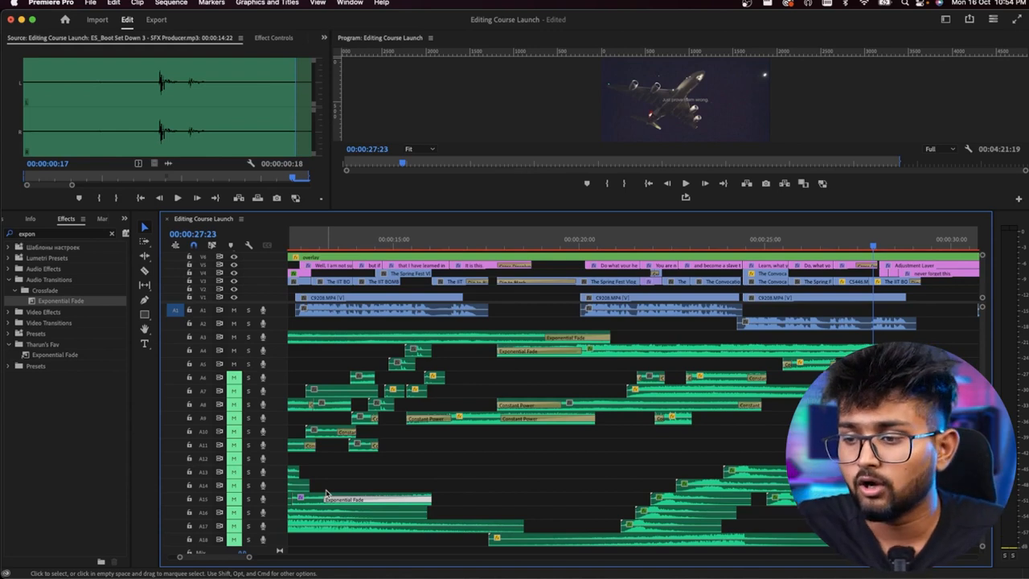
drag(326, 497, 388, 499)
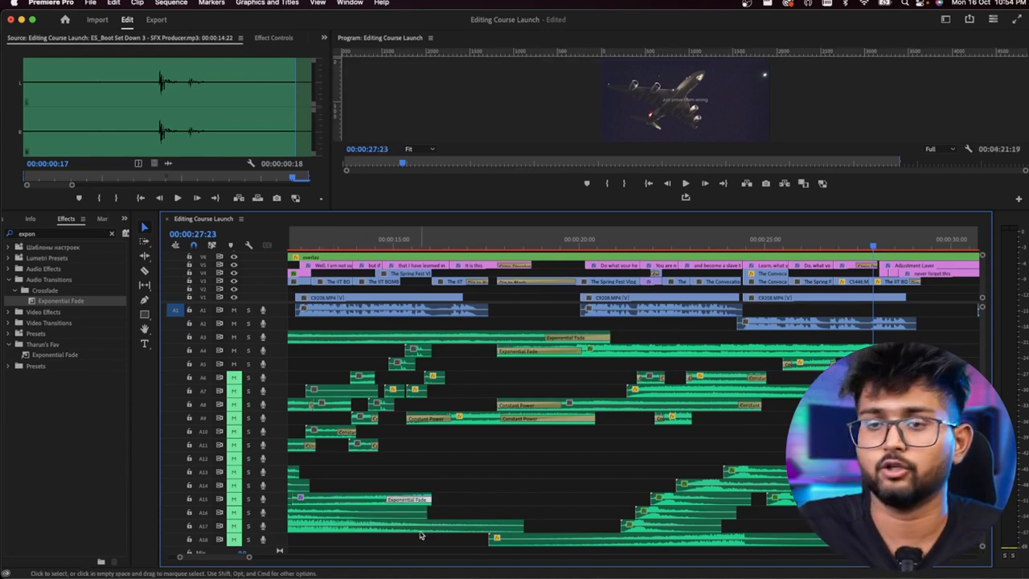
Delete the Exponential Fade from the end of the A15 clip and show the sequence's first 25 seconds.
key(Delete)
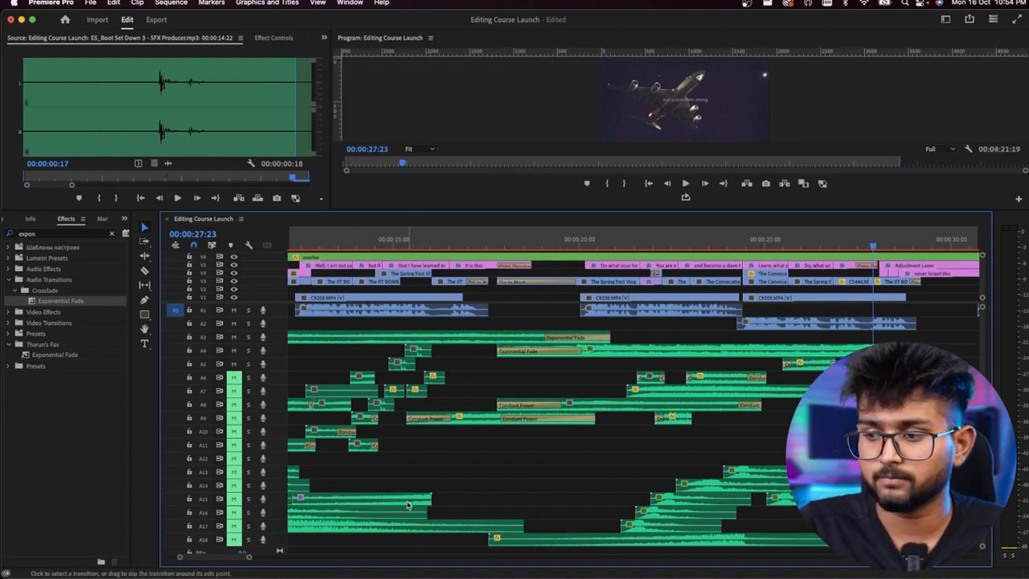
scroll(475, 459, down, 5)
scroll(372, 451, up, 2)
scroll(348, 447, up, 3)
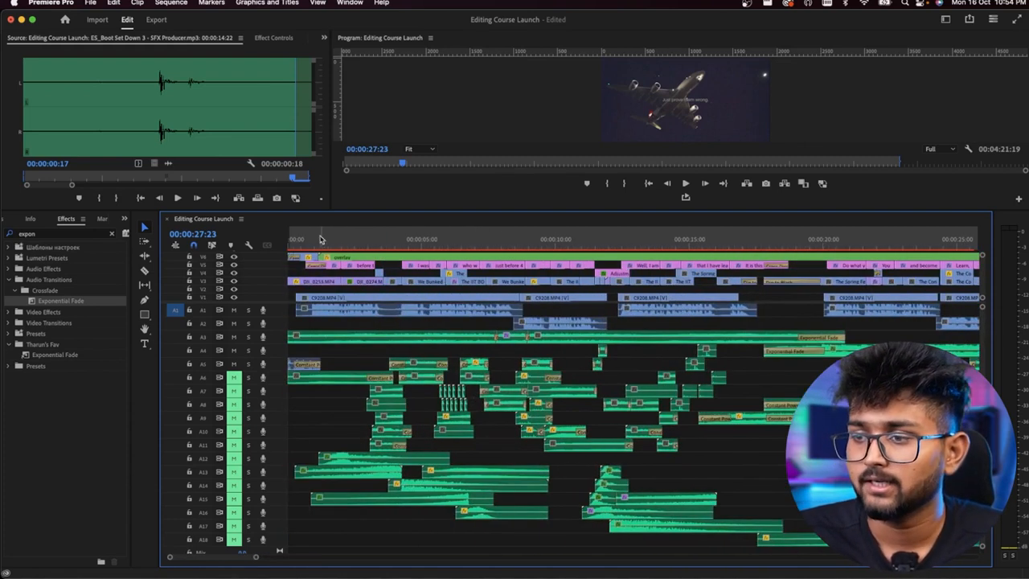
Unmute audio track A6 and play the opening of the sequence to 00:00:01:23.
key(Home)
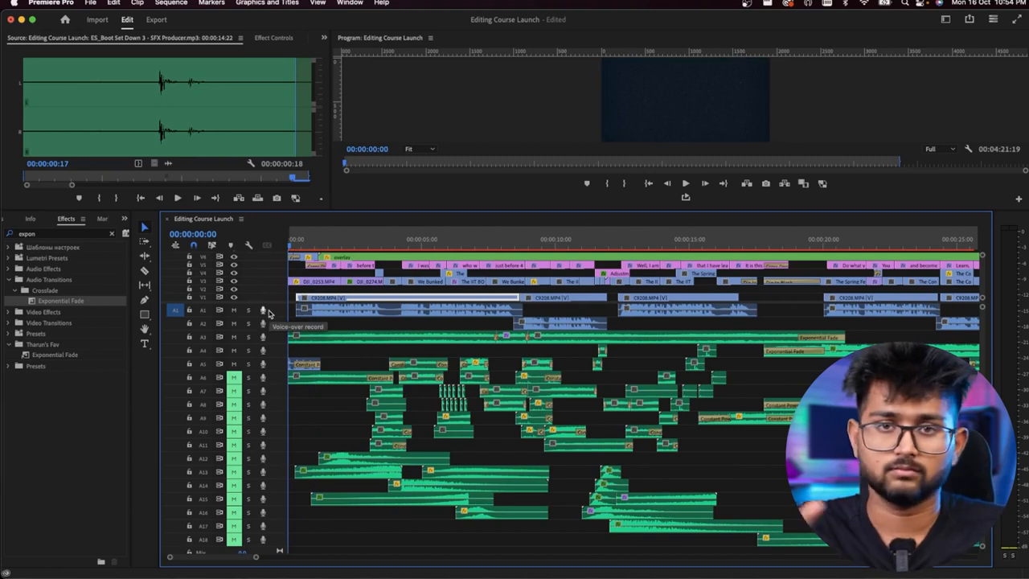
click(233, 380)
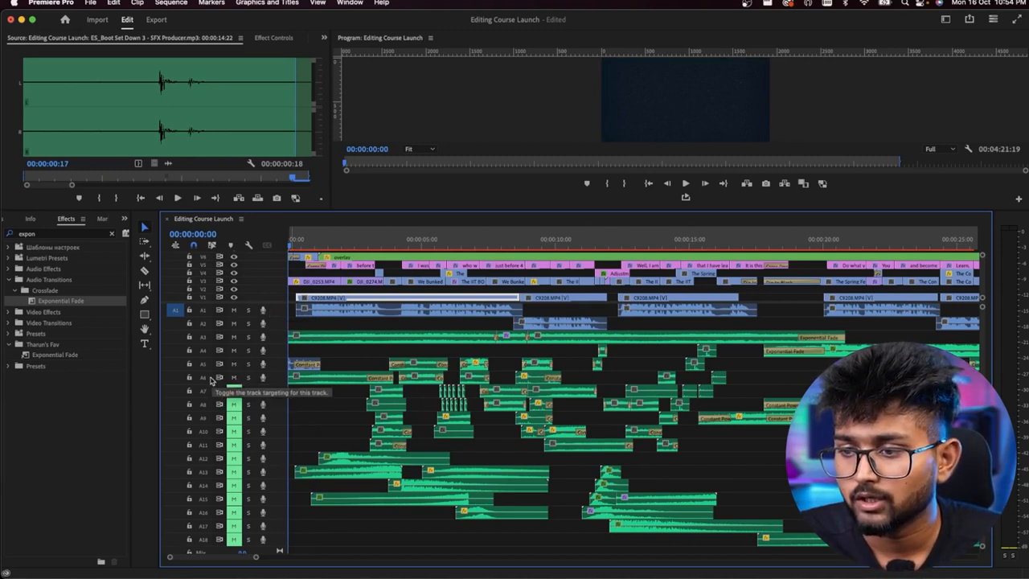
click(297, 246)
key(space)
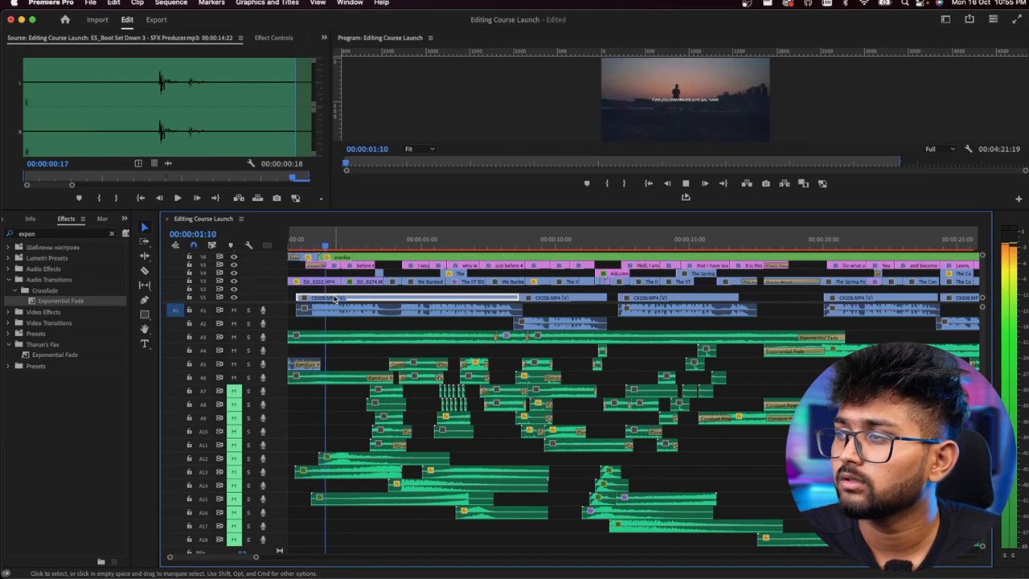
key(space)
Load the first A6 clip, the ocean surf effect, into the Source Monitor and audition it.
click(327, 379)
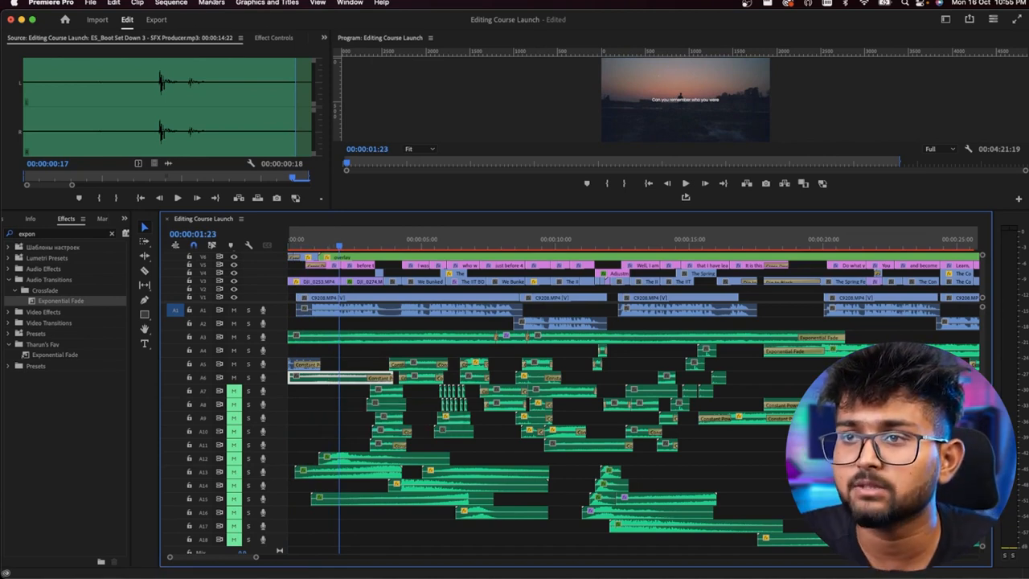
click(334, 365)
click(308, 243)
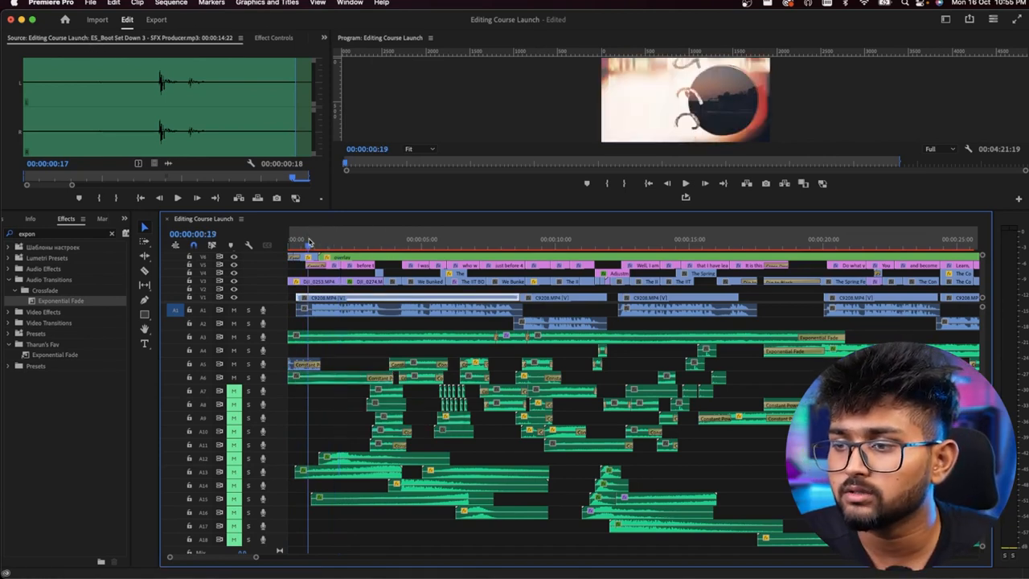
double_click(330, 381)
click(178, 199)
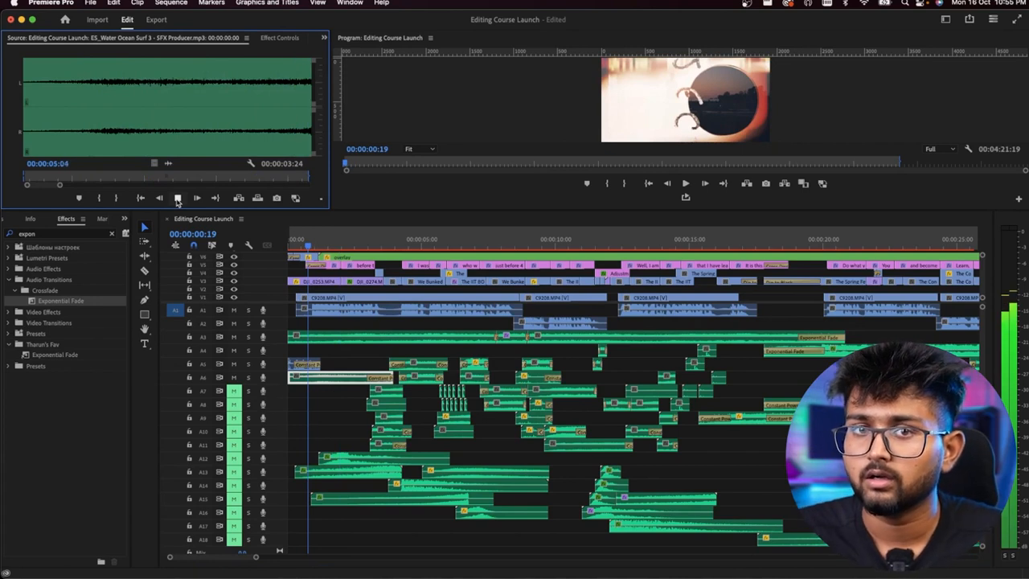
Replay the sequence from the opening transition to 00:00:04:03 and enlarge the timeline around the clips there.
click(334, 243)
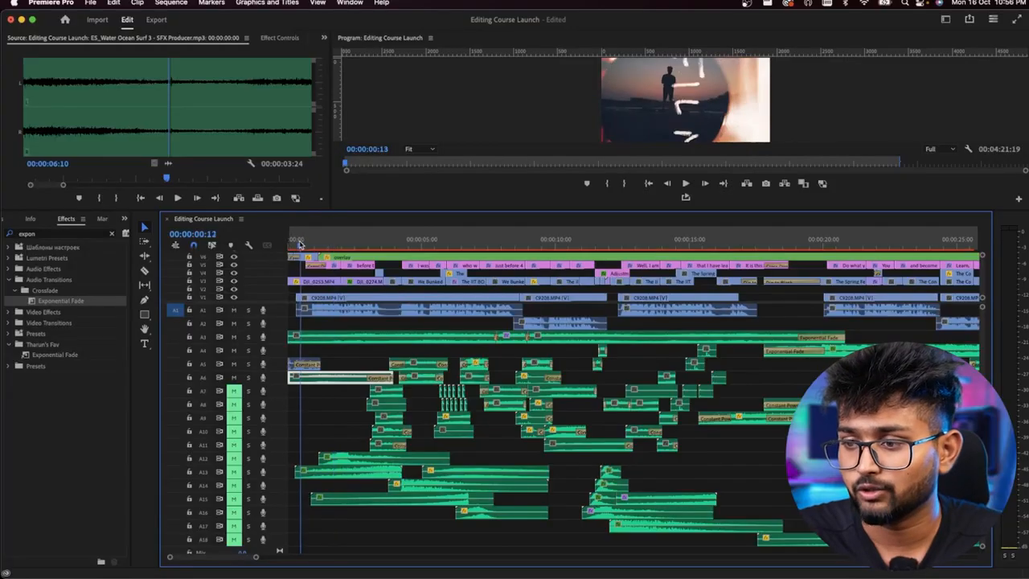
key(equal)
key(equal)
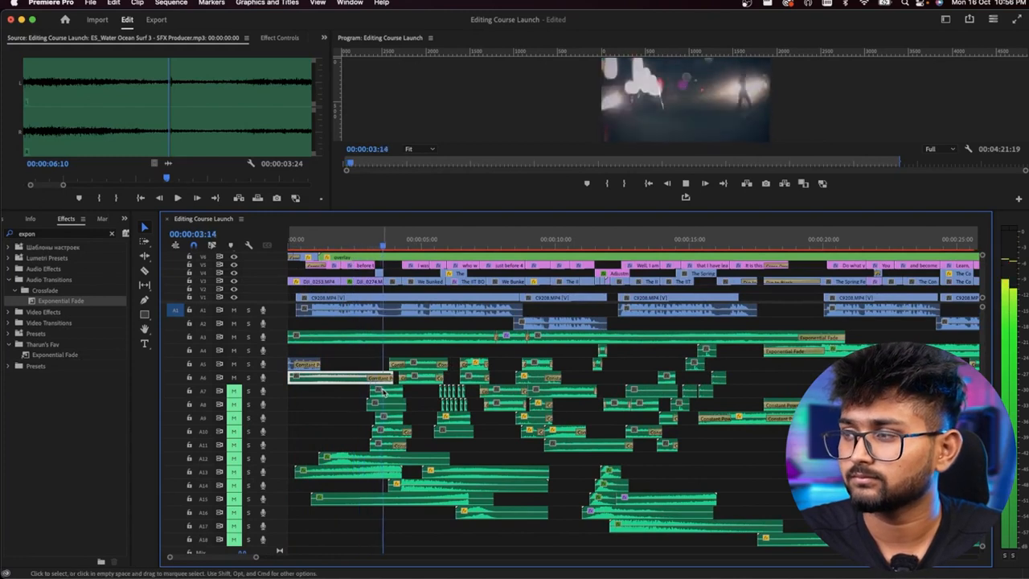
key(equal)
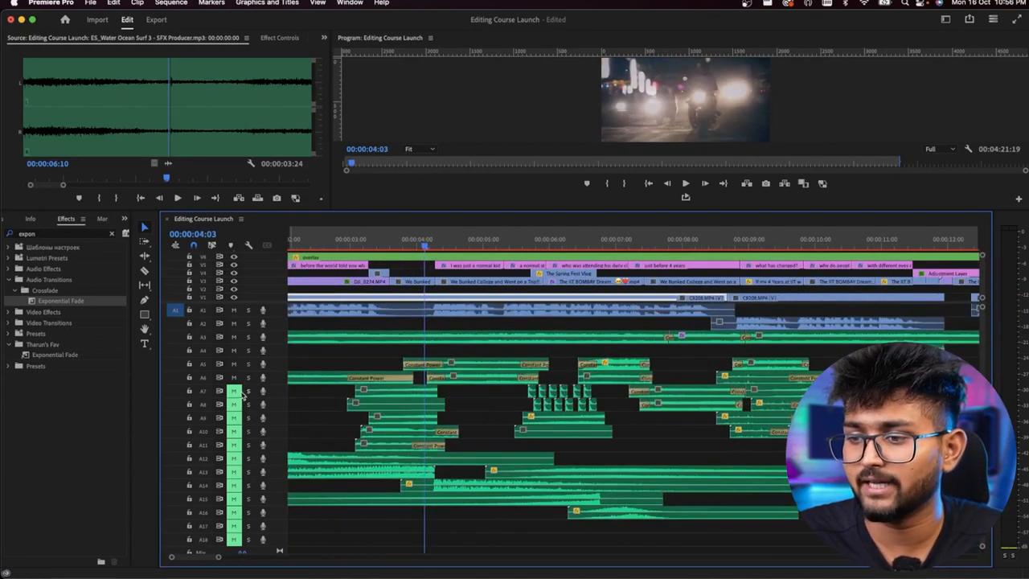
Move the playhead to 00:00:03:11 and audition the A7 heavy traffic clip in the Source Monitor.
click(379, 244)
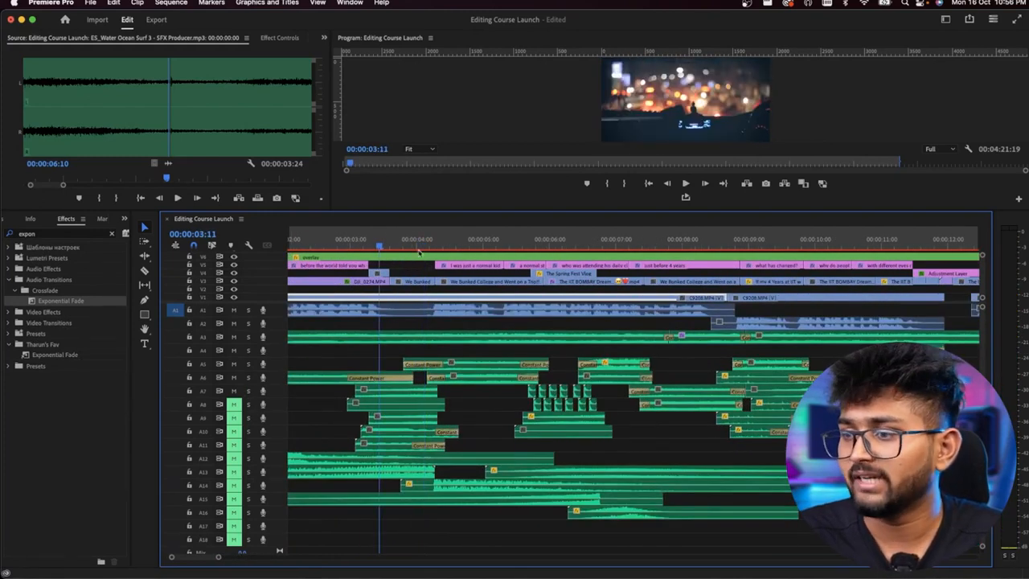
double_click(392, 394)
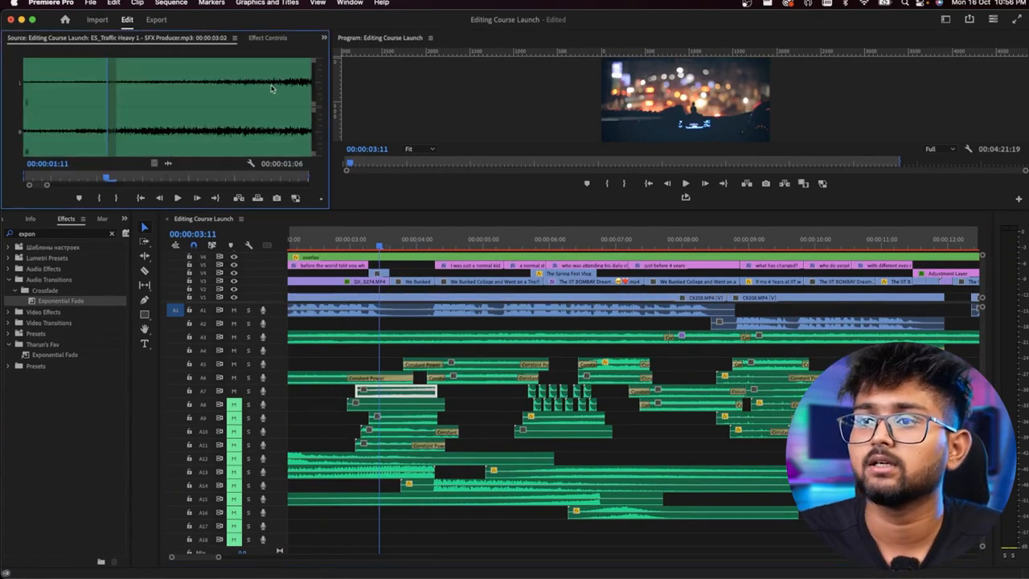
click(178, 199)
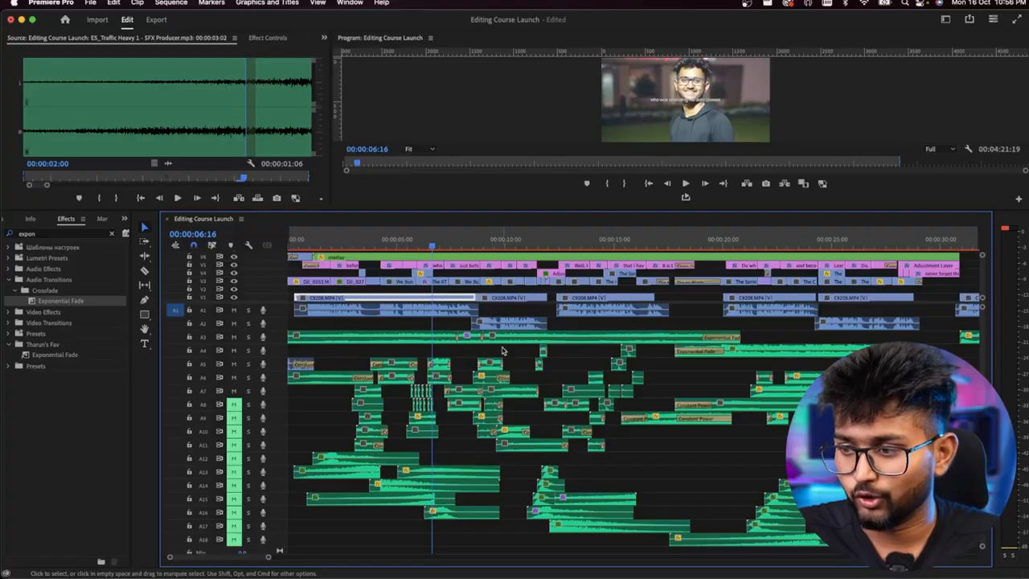
Return the playhead to the sequence start and unmute the remaining effect tracks A8 through A18.
key(=)
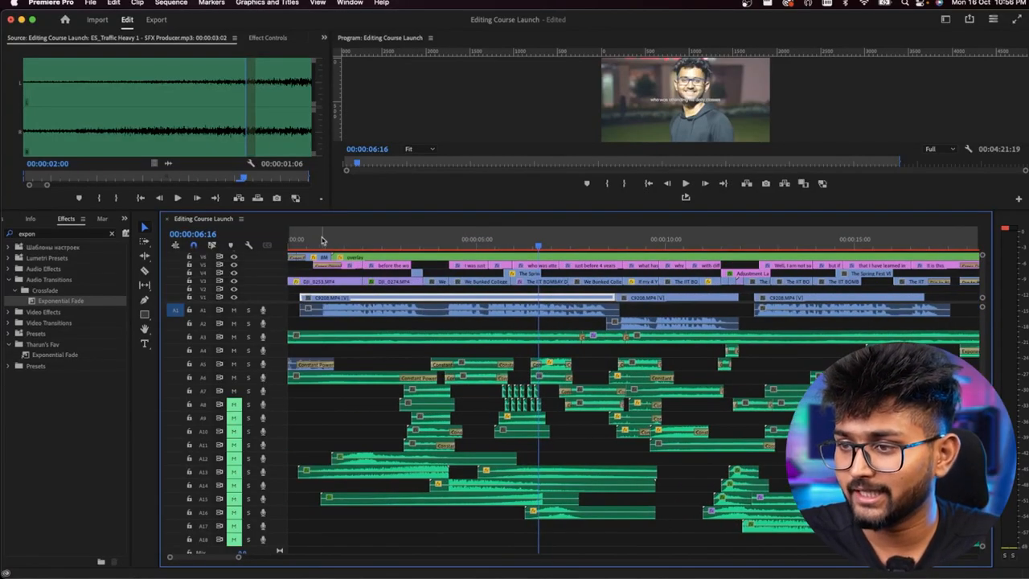
click(318, 245)
drag(317, 244, 266, 245)
click(233, 405)
click(234, 417)
click(234, 431)
click(234, 444)
click(234, 459)
click(234, 472)
click(234, 485)
click(234, 498)
click(234, 512)
click(234, 526)
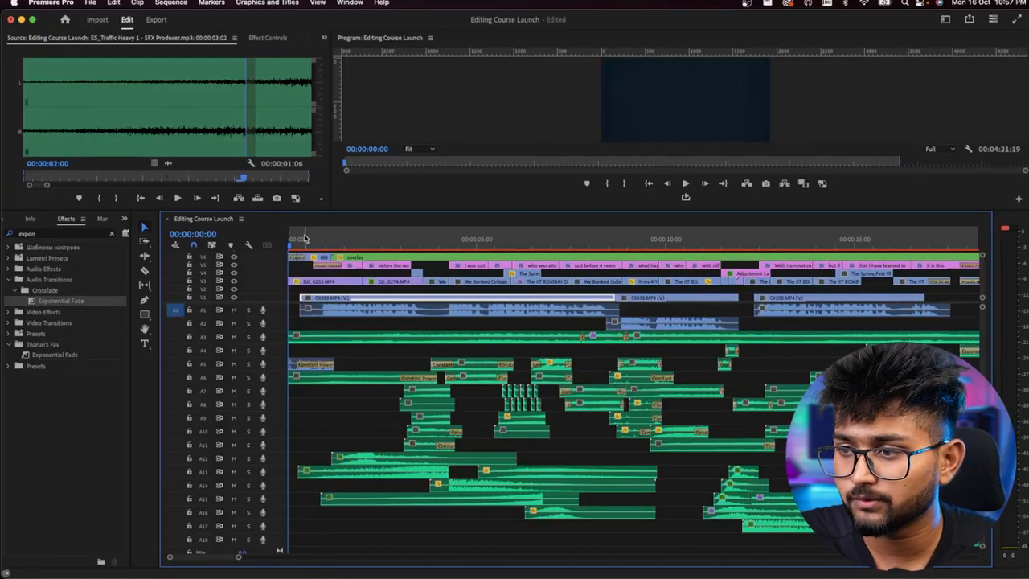
Play the opening to 00:00:01:13, pausing at 00:00:00:13 for the first A5 clip, and load the A6 ocean surf clip into the Source Monitor.
key(space)
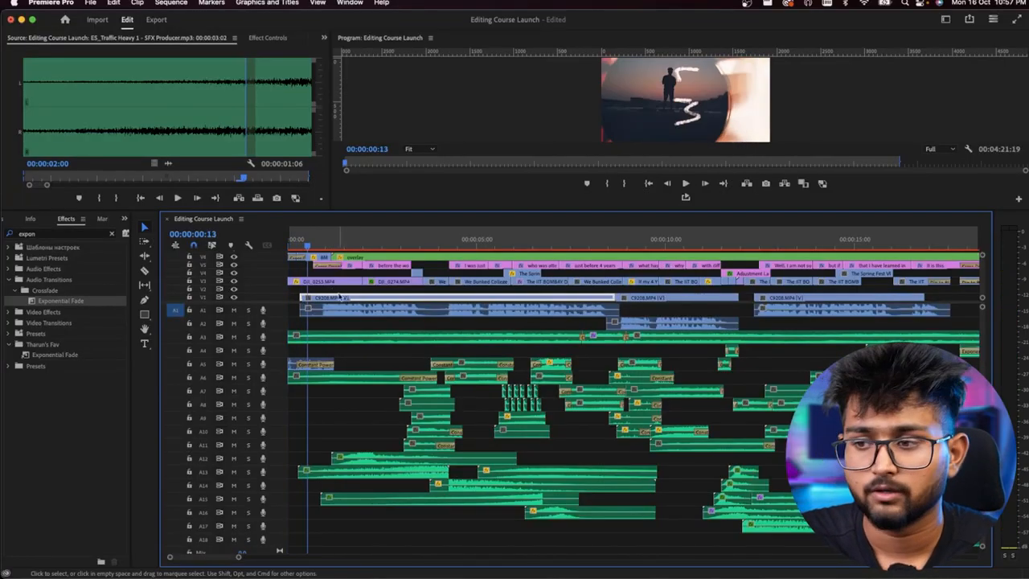
click(312, 364)
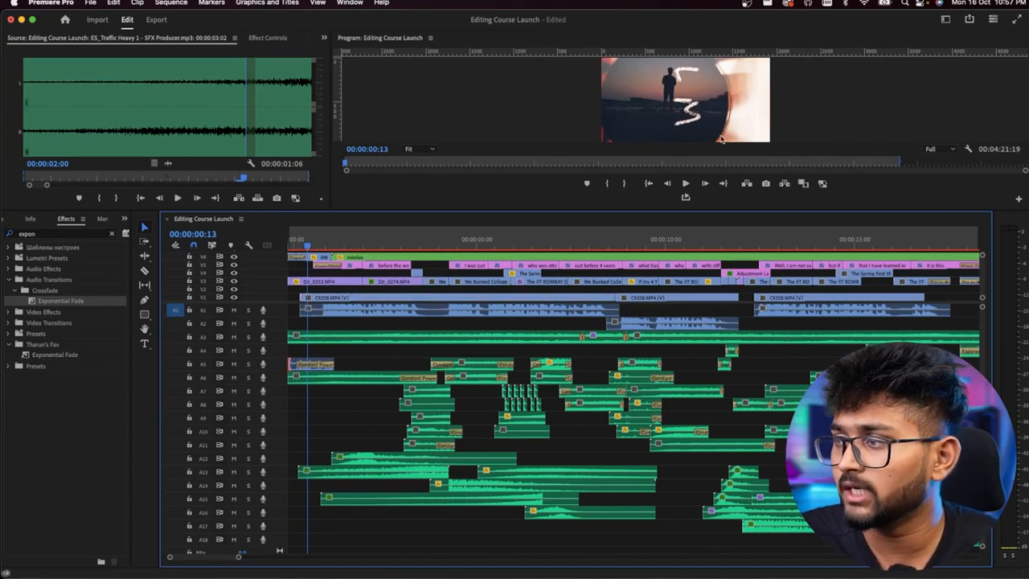
key(space)
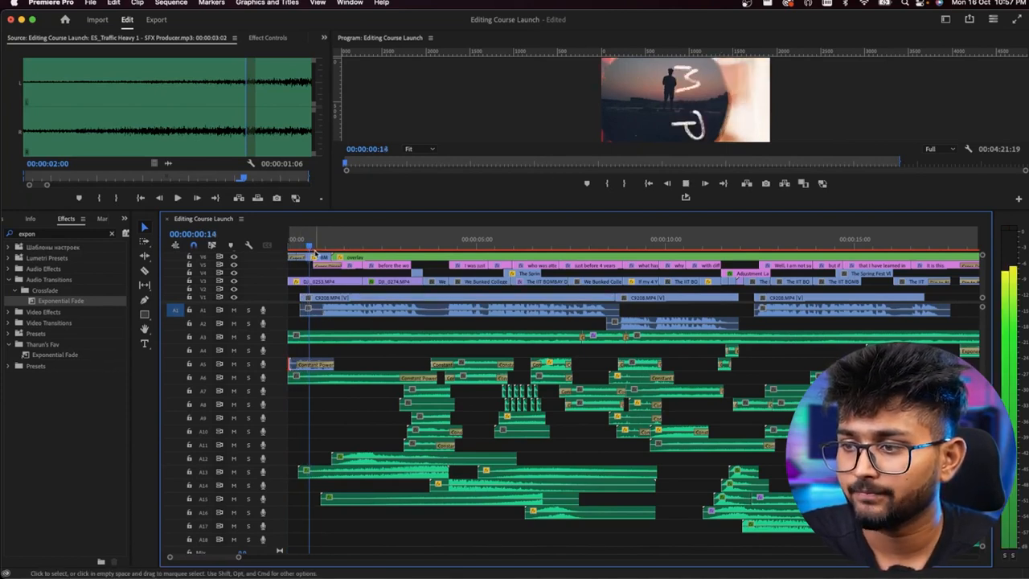
click(354, 379)
double_click(353, 378)
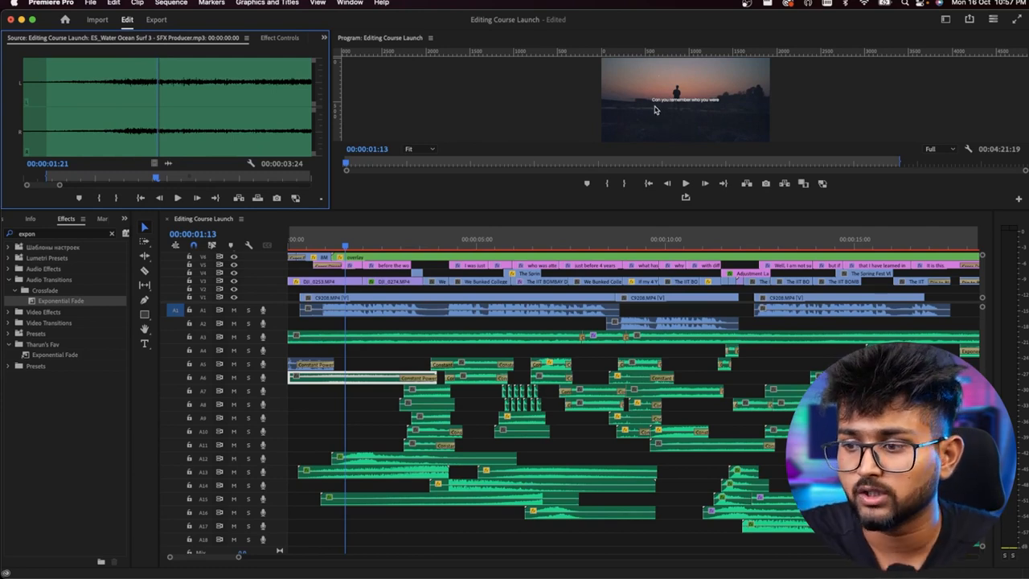
Load the first A13 riser clip into the Source Monitor and play the sequence from its end near 00:00:03:24 to 00:00:04:18.
click(336, 475)
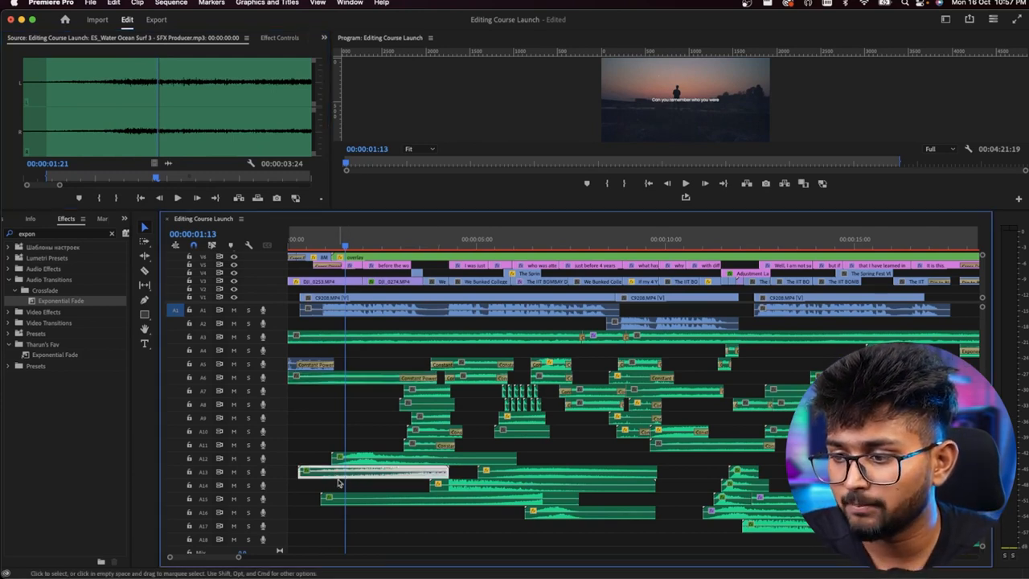
double_click(352, 475)
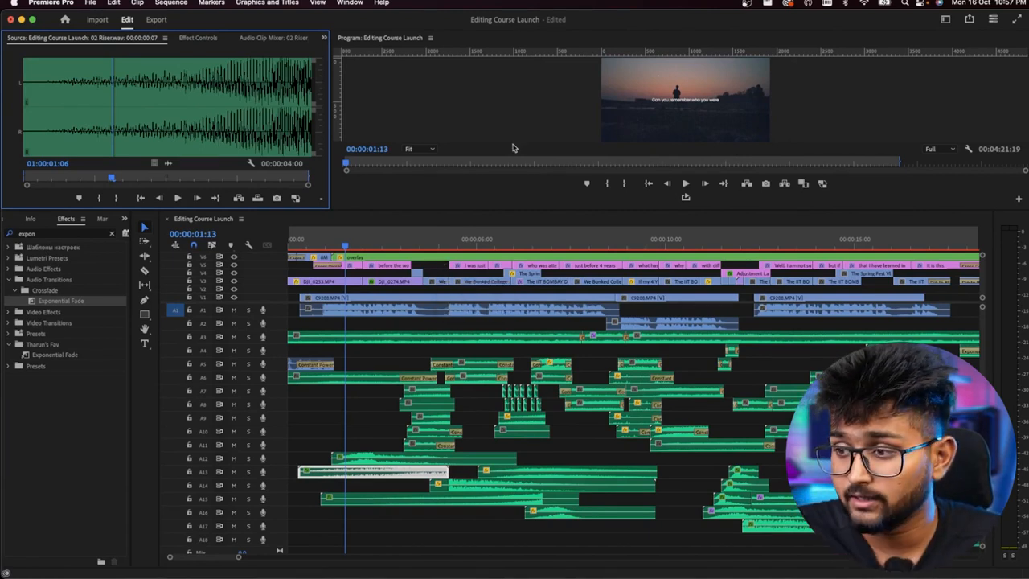
click(439, 242)
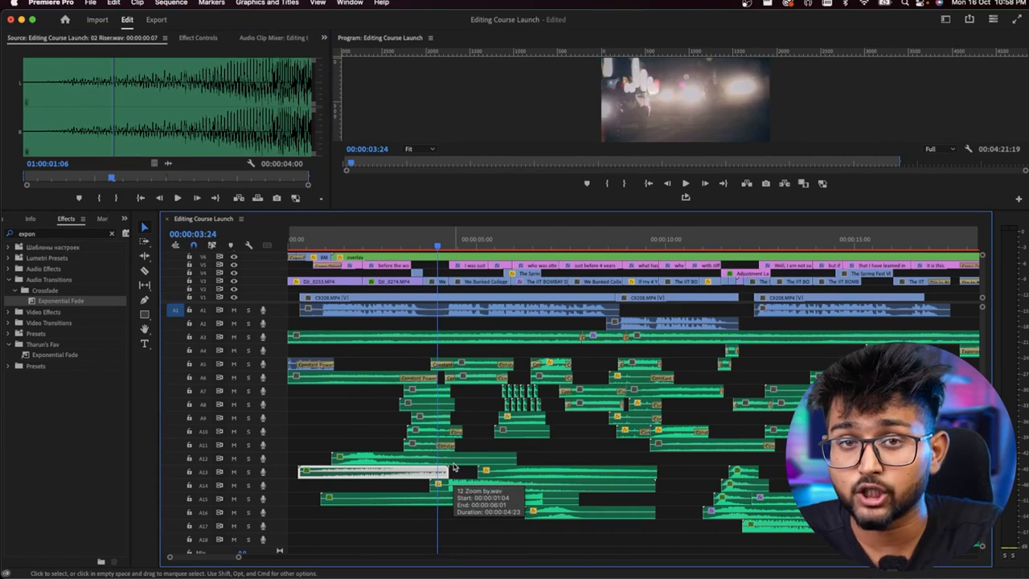
key(space)
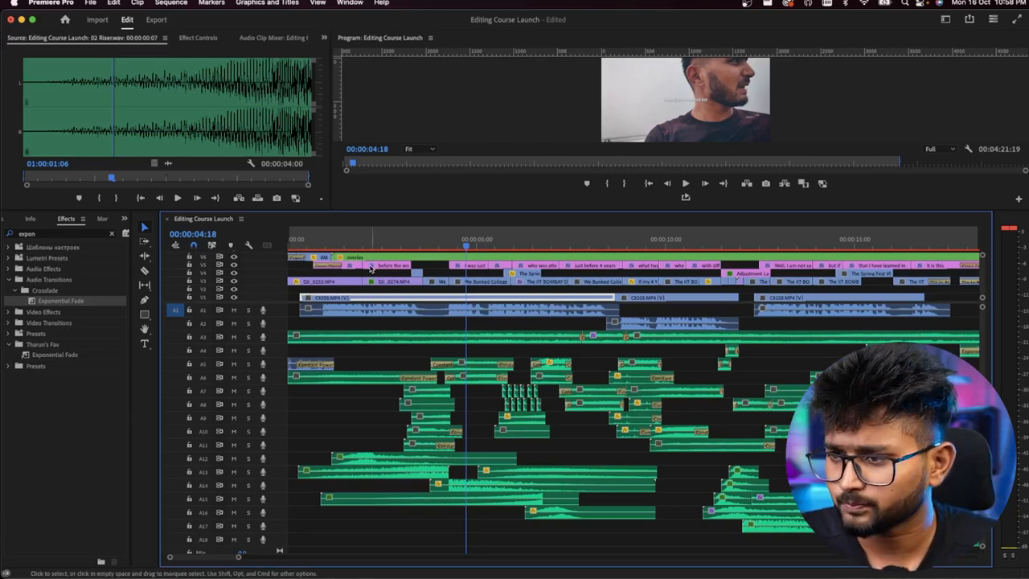
Replay the sequence from its start to 00:00:02:16 and place the playhead at 00:00:01:18 in an enlarged timeline.
key(Home)
key(space)
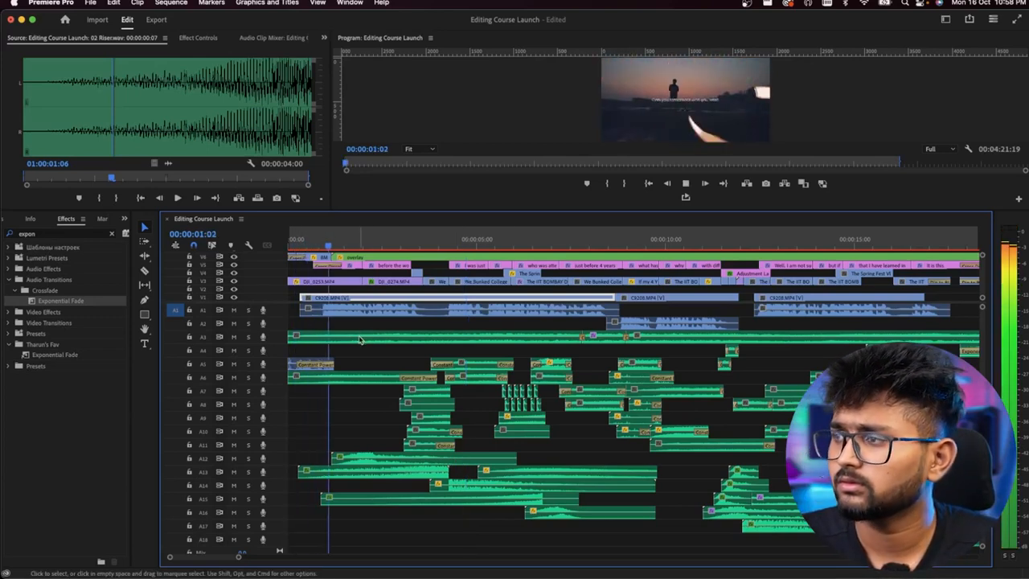
key(space)
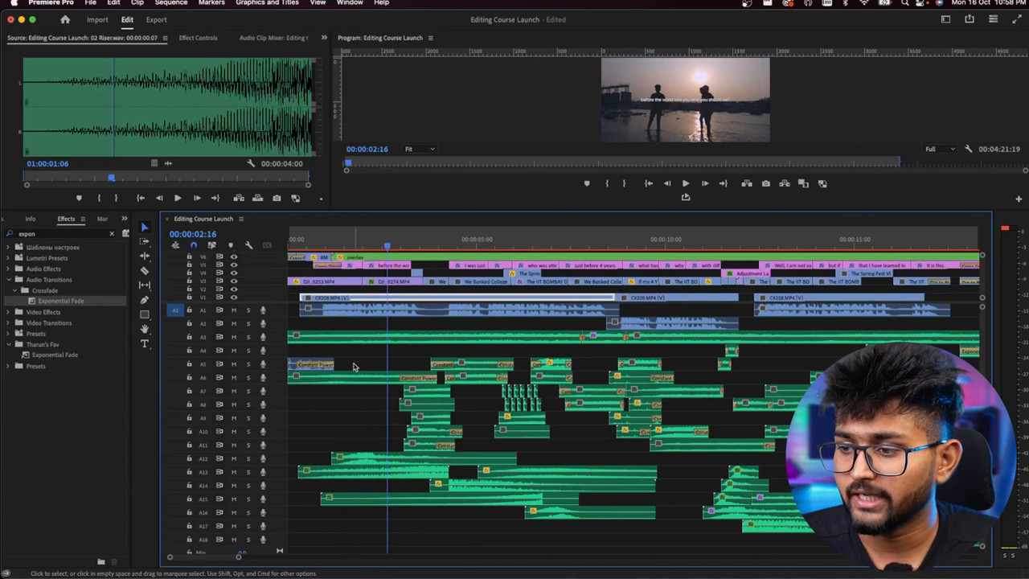
key(=)
click(396, 243)
drag(396, 245, 393, 246)
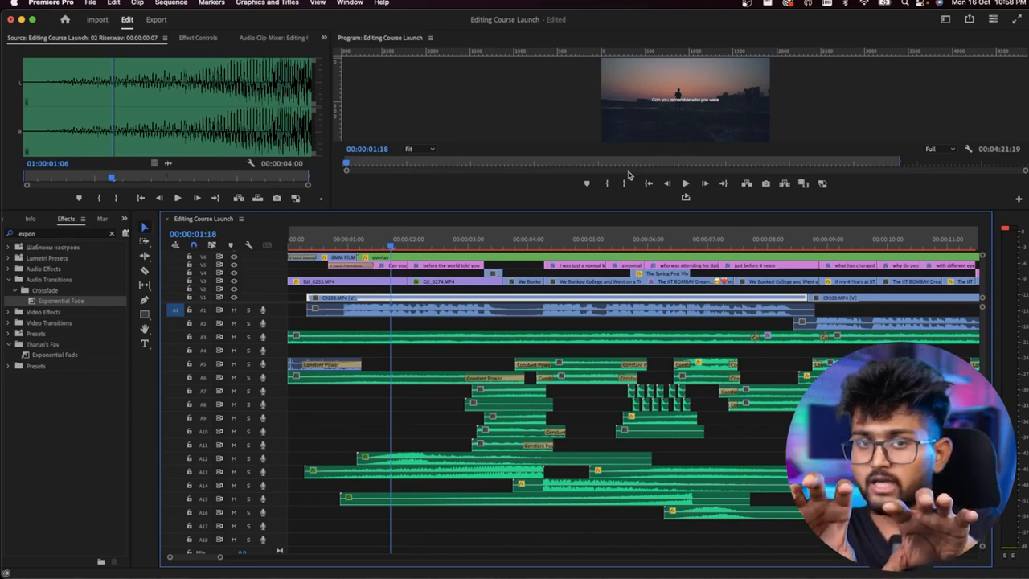
Play the sequence to 00:00:02:07, load the A12 Zoom by clip into the Source Monitor and cue it at 01:00:00:11.
key(space)
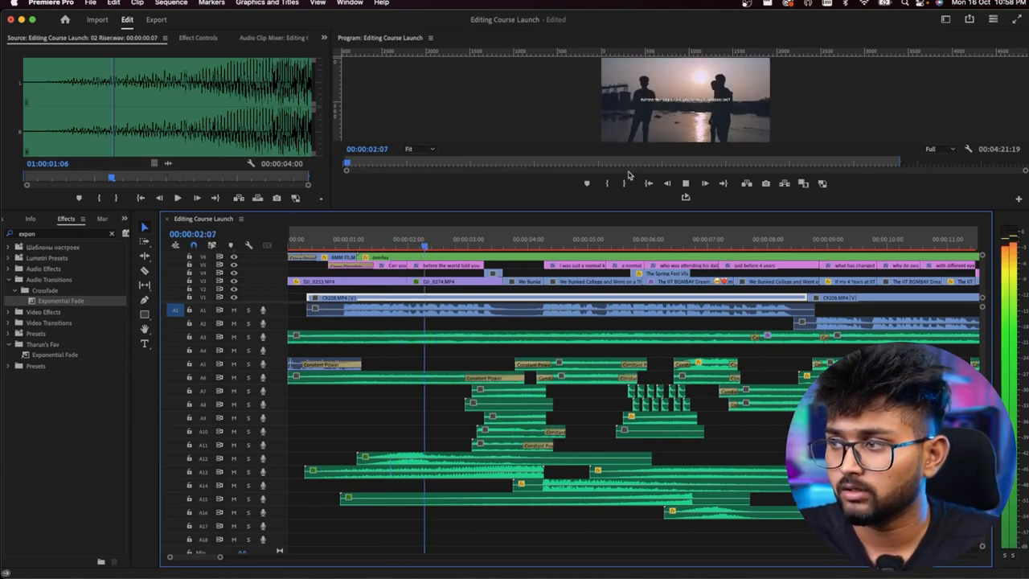
key(space)
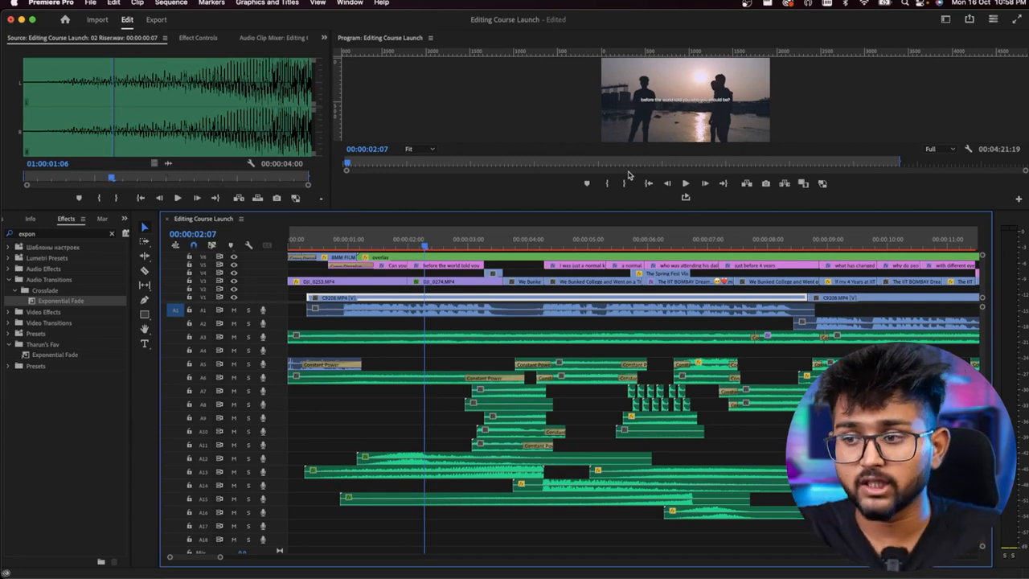
double_click(409, 464)
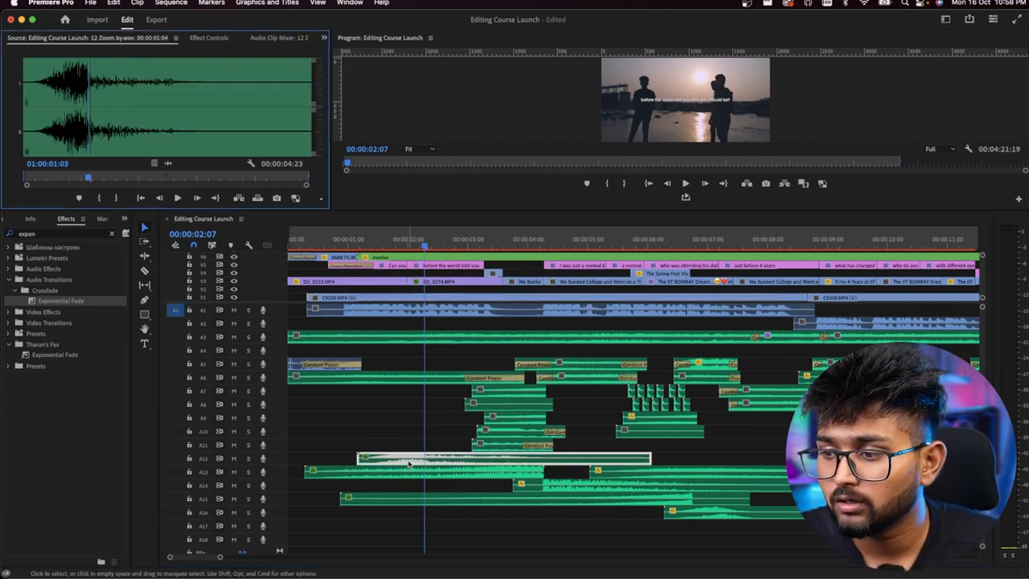
drag(90, 60, 50, 56)
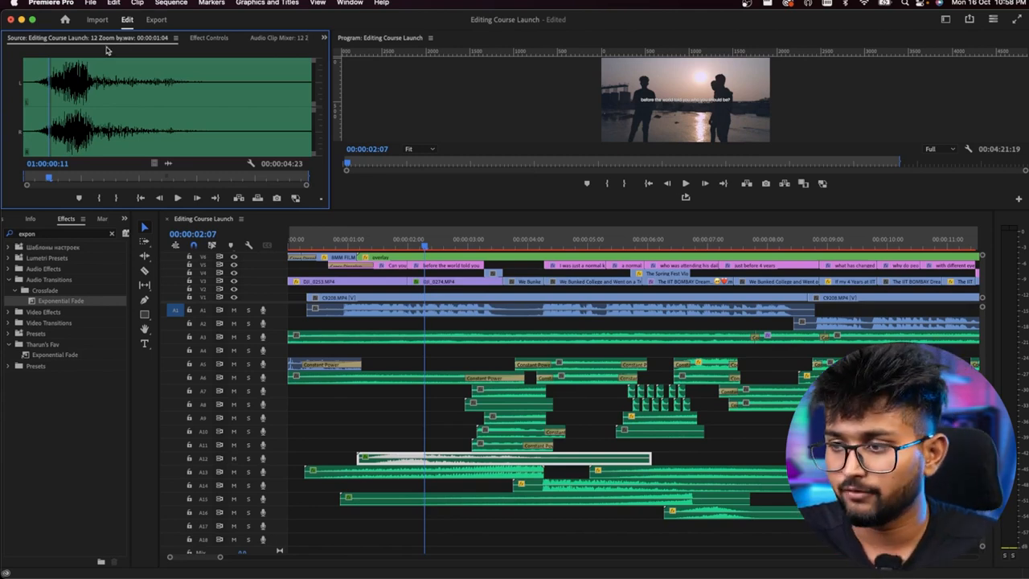
Audition the Zoom by sound in the Source Monitor, restarting it from the clip's beginning and stopping at 01:00:01:09.
click(179, 200)
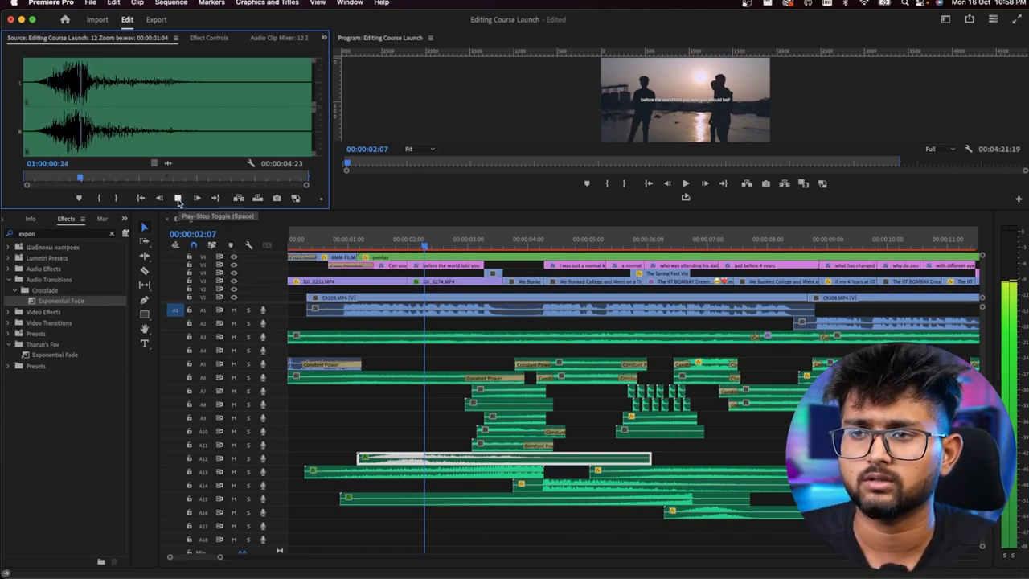
click(178, 201)
click(141, 198)
click(176, 198)
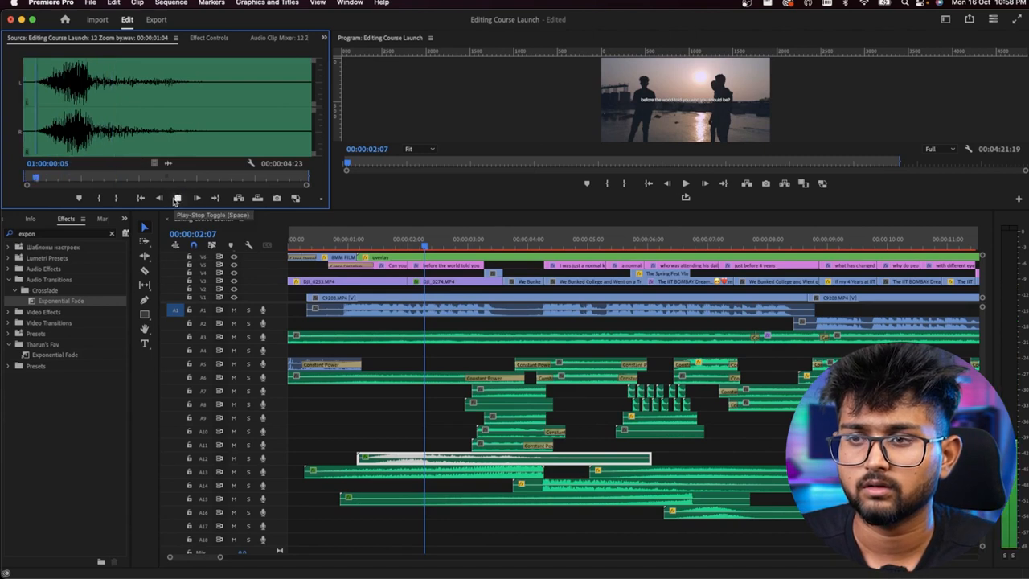
click(176, 198)
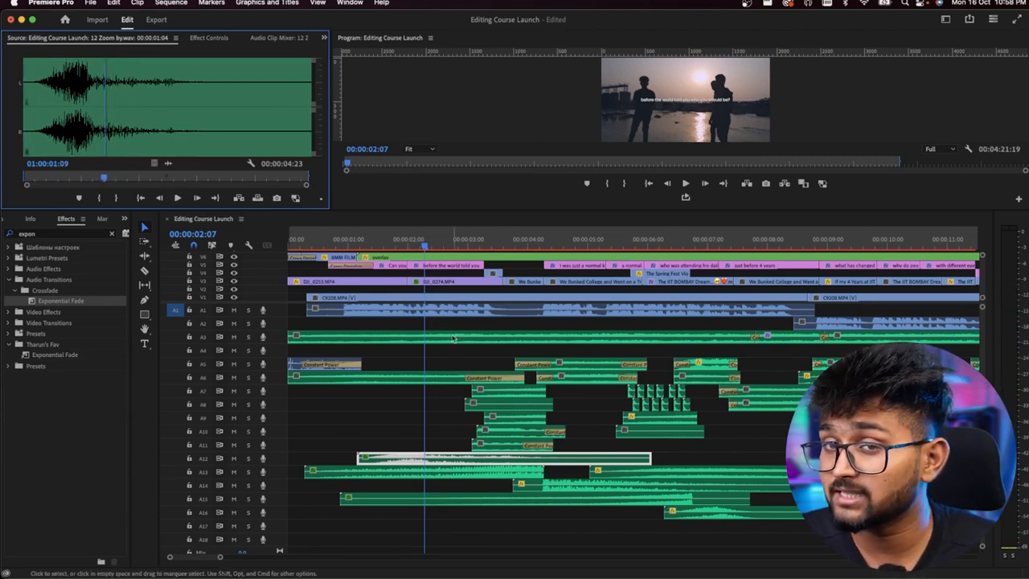
Replay the sequence from shortly before 00:00:01:21, pausing at 00:00:02:12 and stopping at 00:00:03:20.
click(391, 239)
key(space)
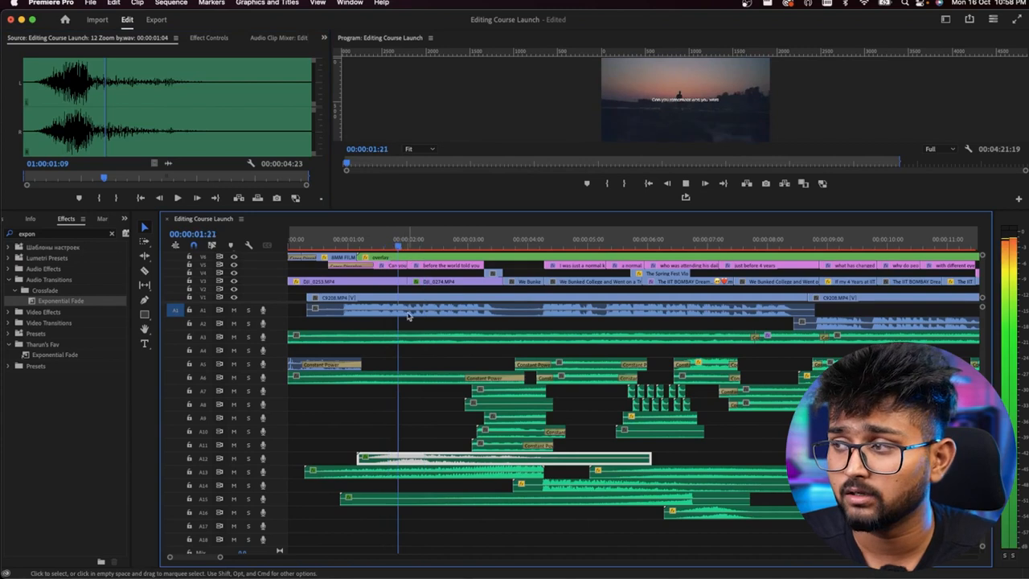
key(space)
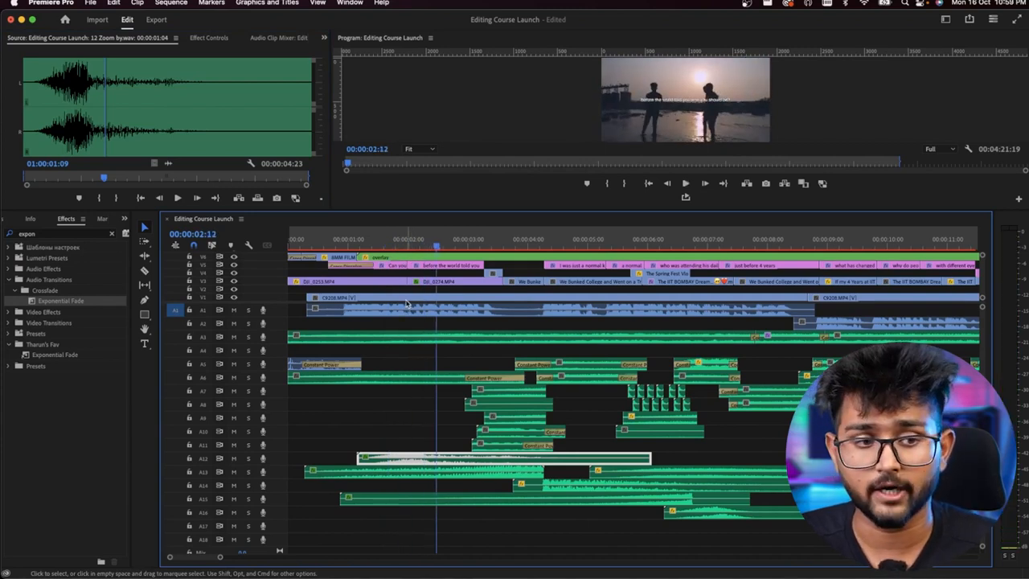
key(space)
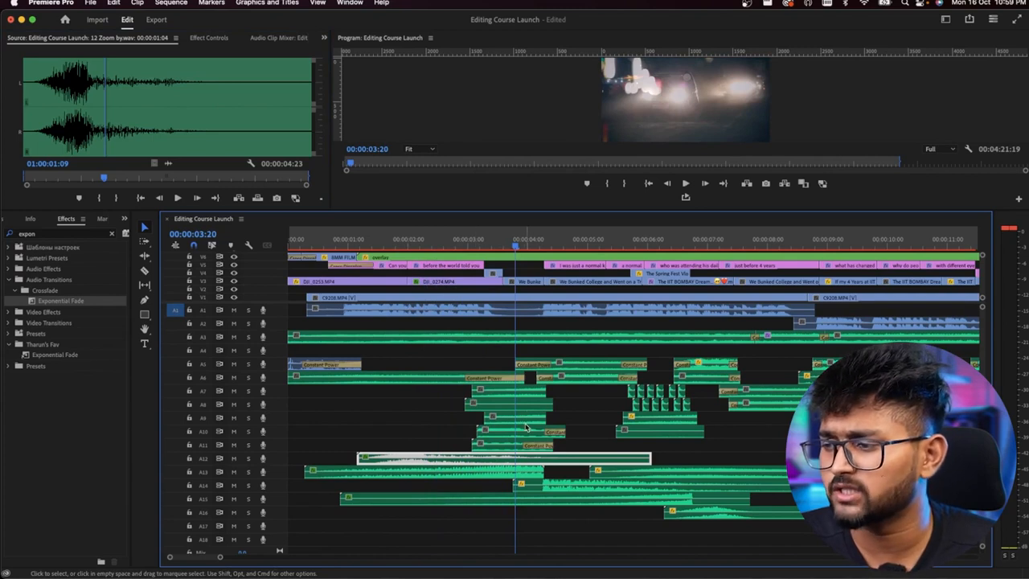
Select the first A13 riser clip and play the sequence past its end to 00:00:04:16.
click(492, 473)
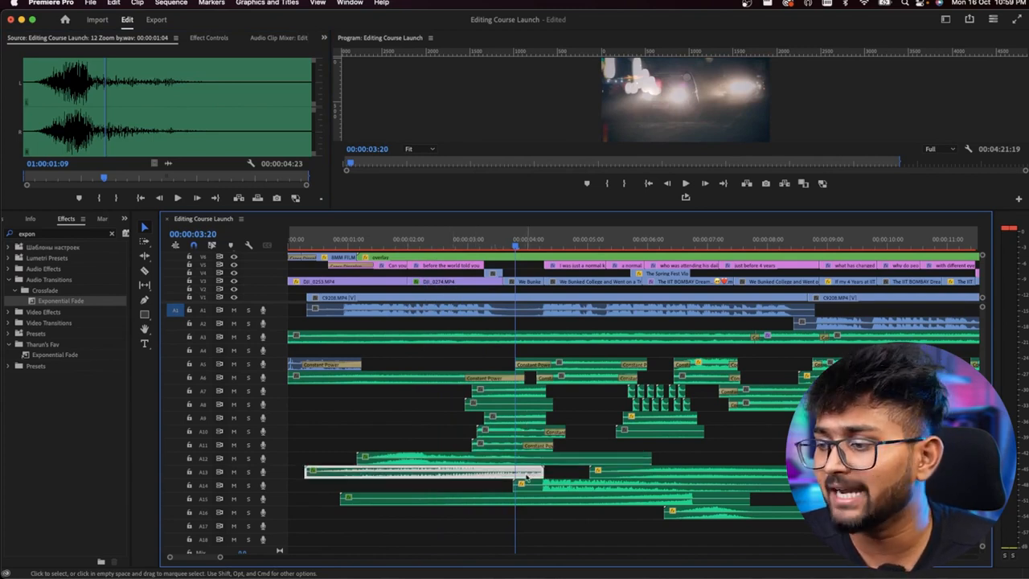
key(space)
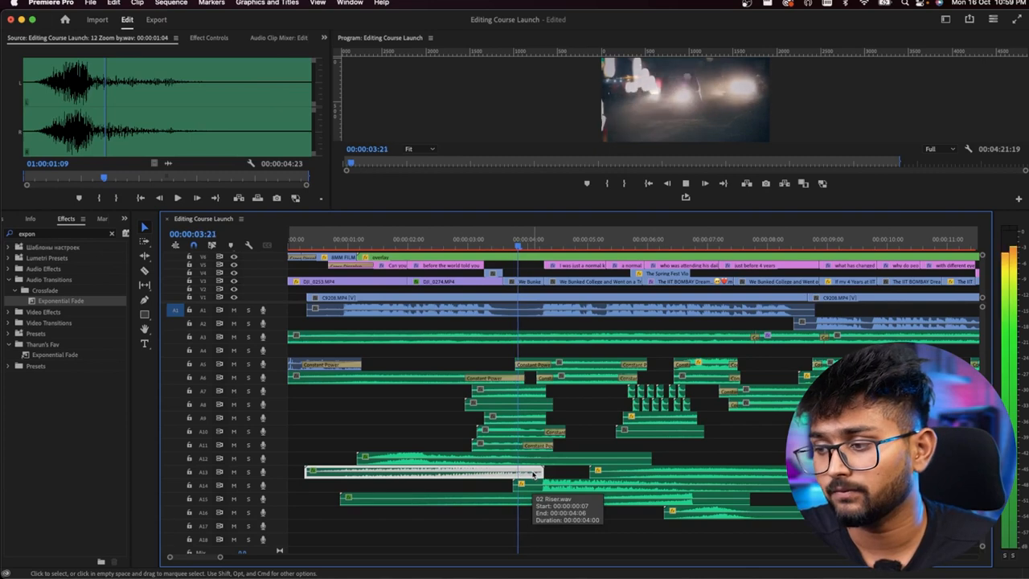
key(space)
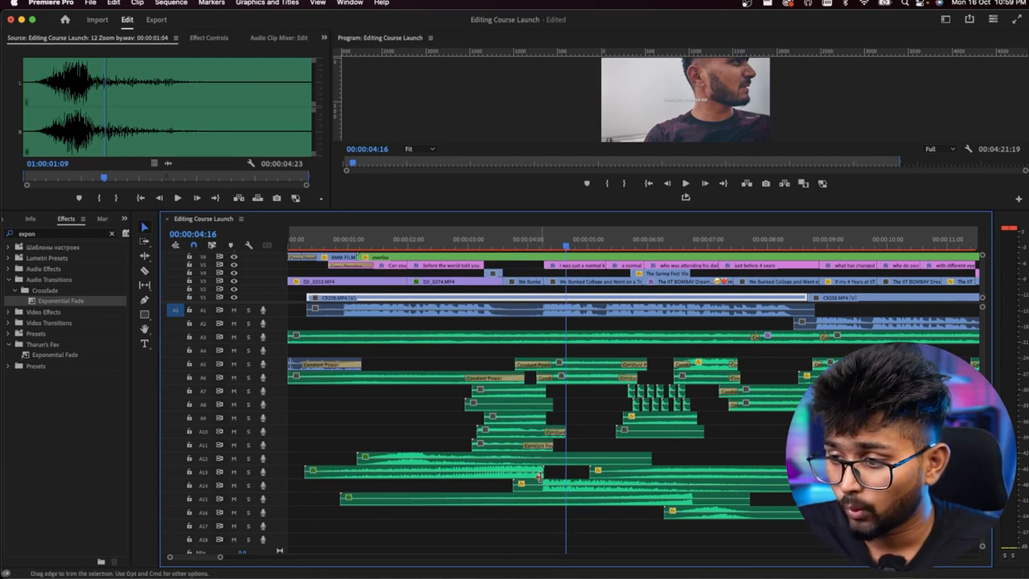
Load the A14 Grand Hit clip below the end of the riser into the Source Monitor.
alt+scroll(542, 480, up, 3)
click(566, 488)
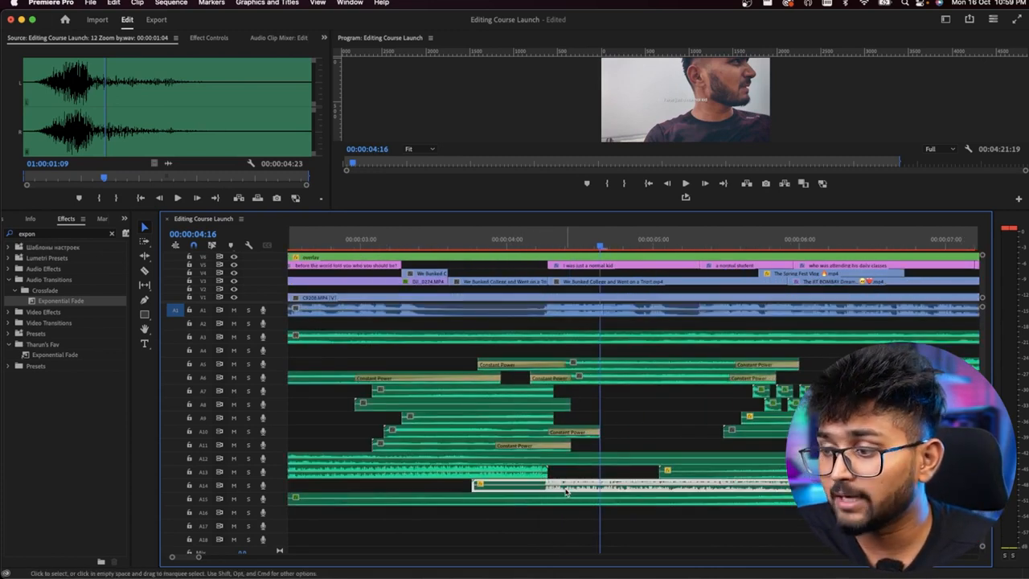
double_click(566, 488)
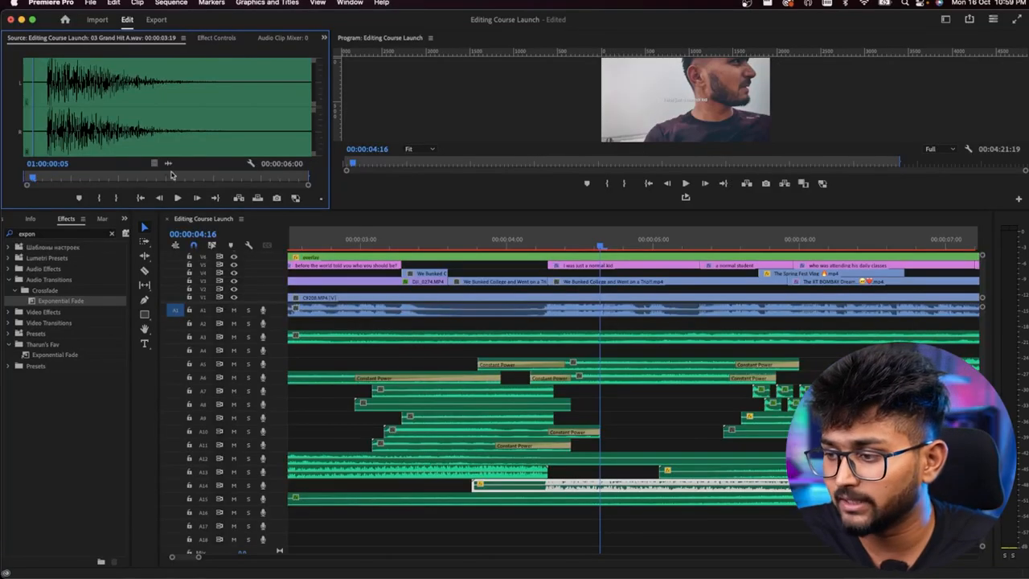
Place the sequence playhead at 00:00:03:03 and mute audio tracks A1 through A12.
click(378, 240)
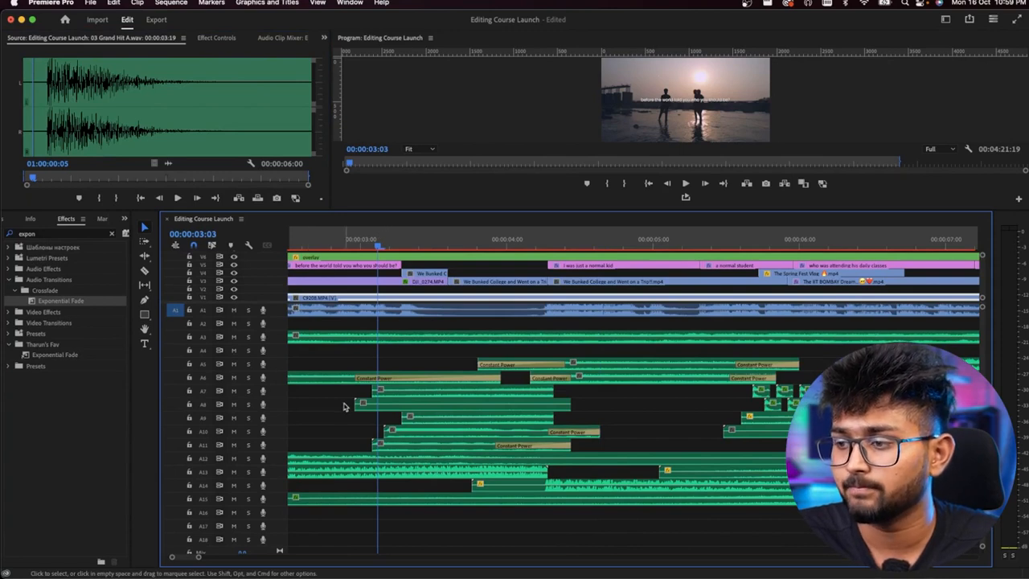
drag(232, 445, 234, 360)
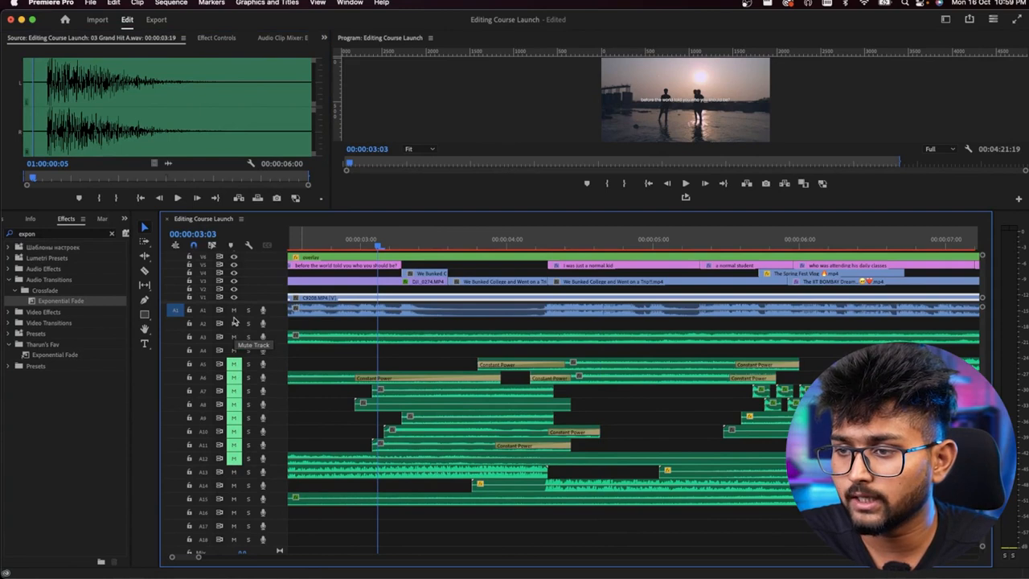
click(234, 311)
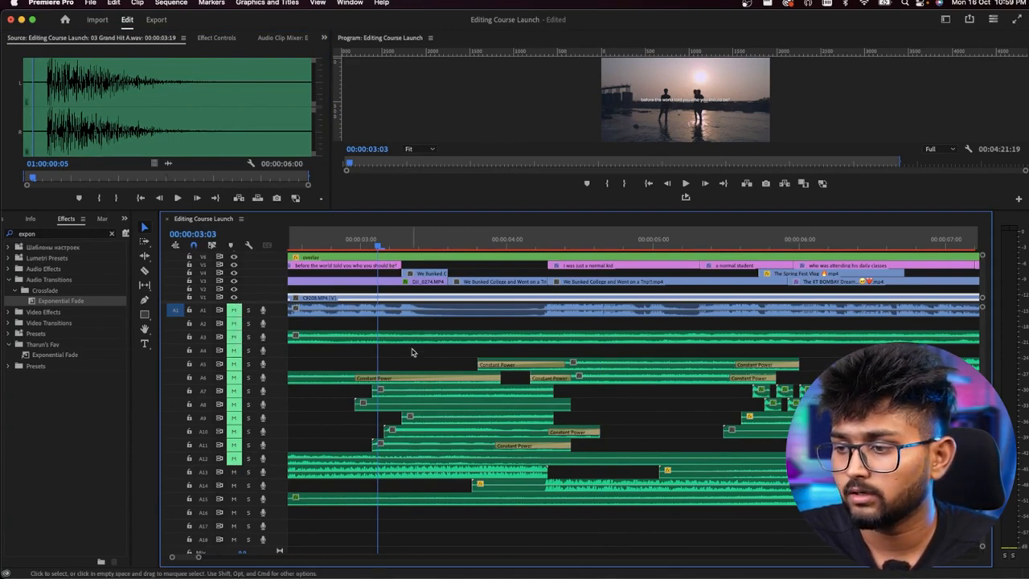
Play the unmuted tracks from 00:00:03:03 to 00:00:04:19, and replay the riser's ending up to 00:00:04:03.
key(space)
key(space)
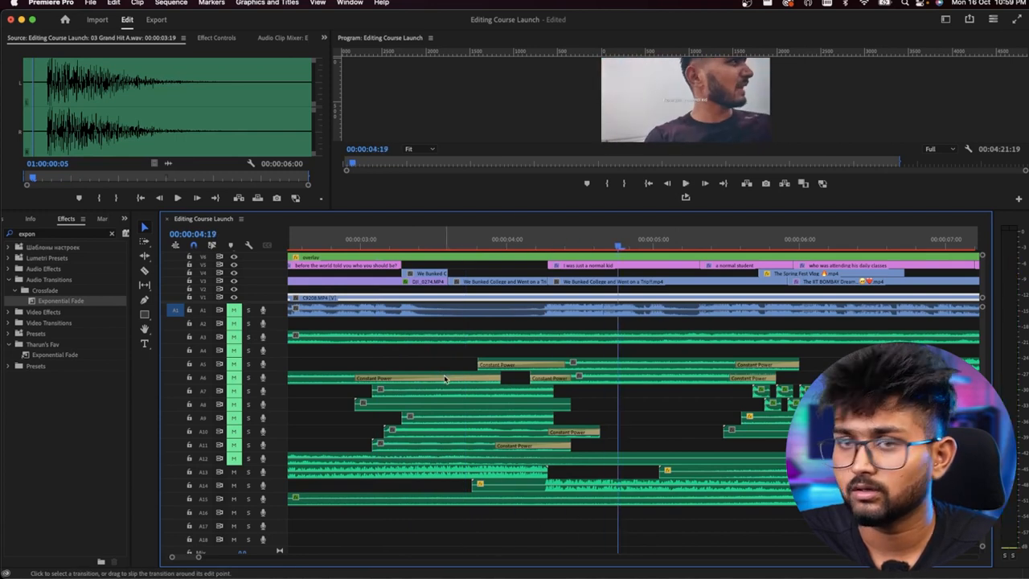
click(454, 242)
key(space)
key(space)
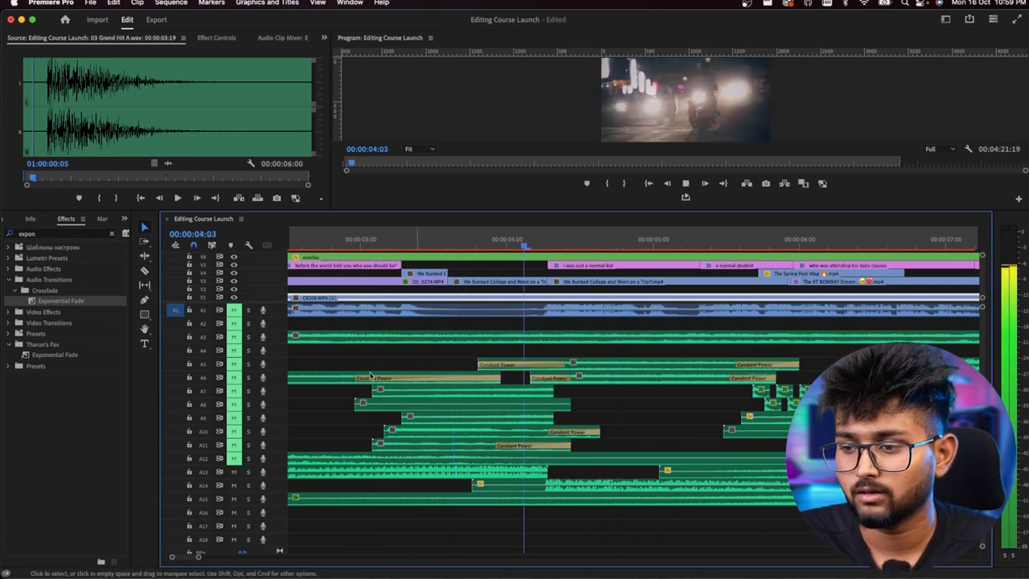
Mute track A15 and play the isolated riser and hit to 00:00:04:15.
click(233, 472)
click(233, 498)
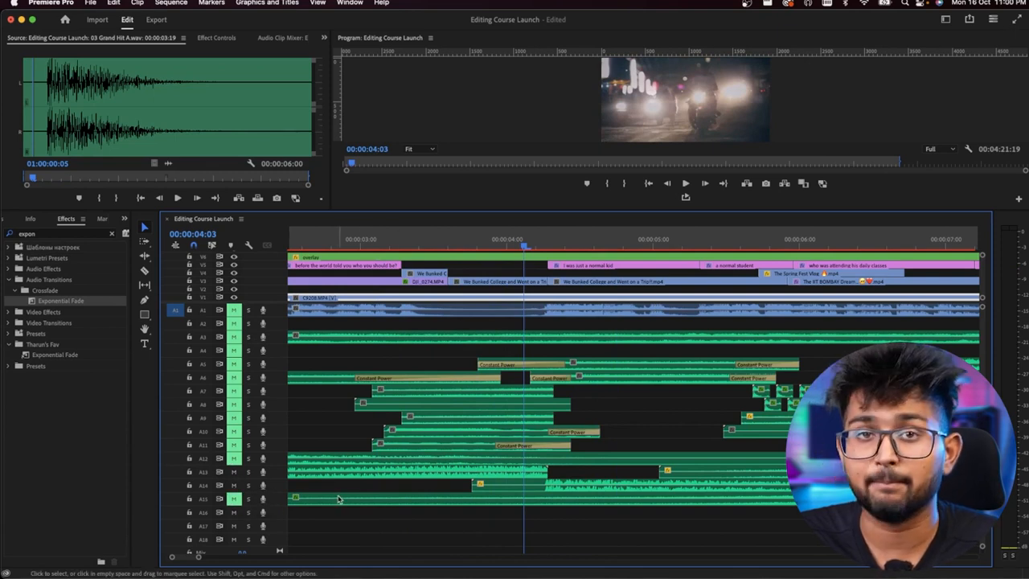
key(space)
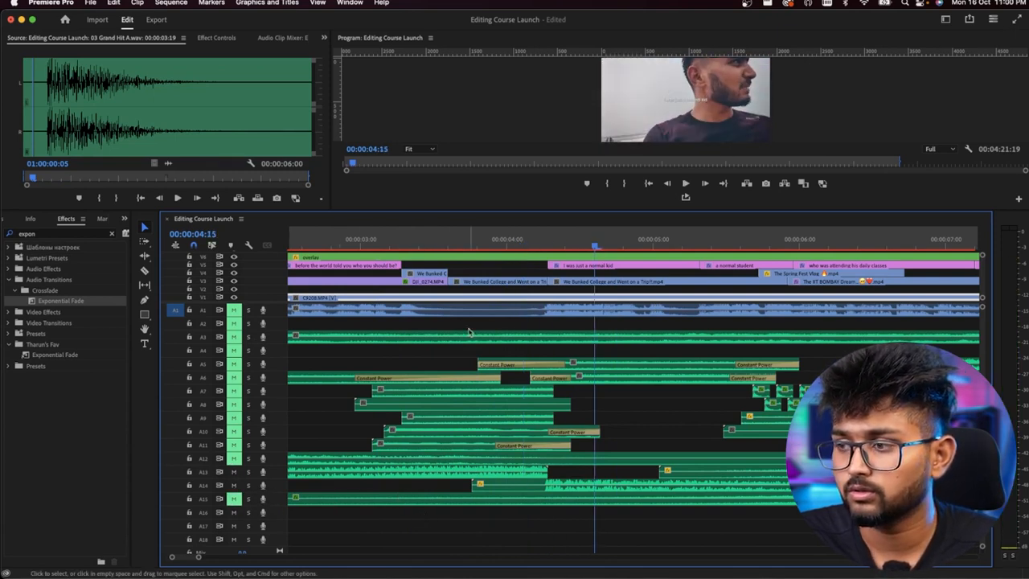
Replay the isolated riser and hit up to 00:00:04:02, and again from near 00:00:02:00 to 00:00:05:01.
click(439, 241)
key(space)
key(minus)
key(minus)
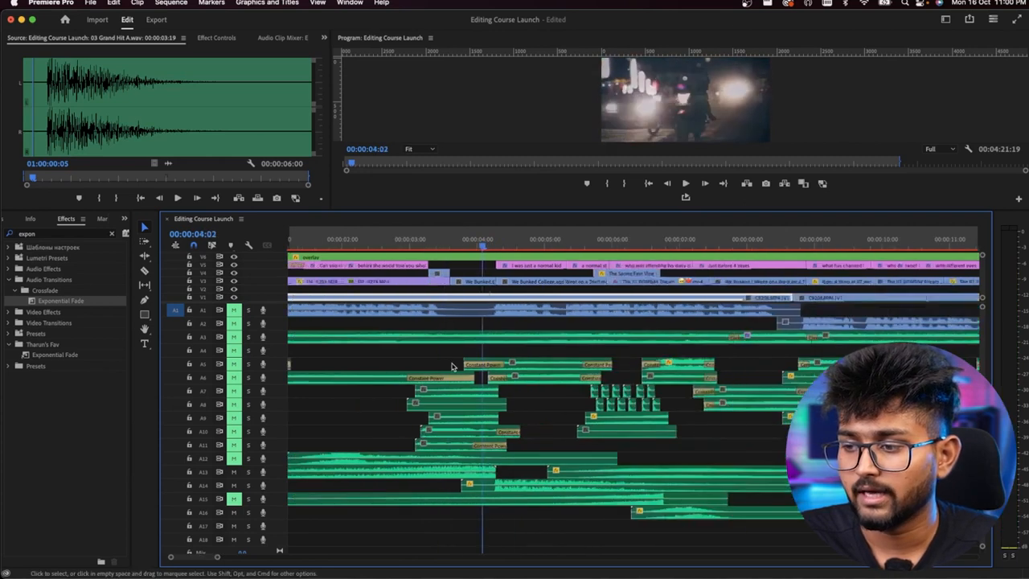
click(334, 238)
key(space)
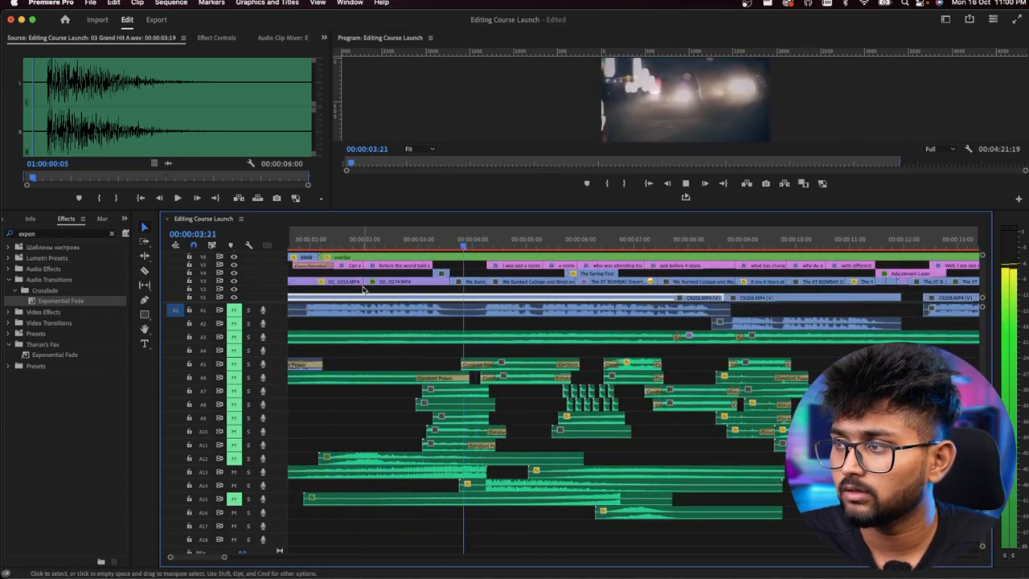
key(space)
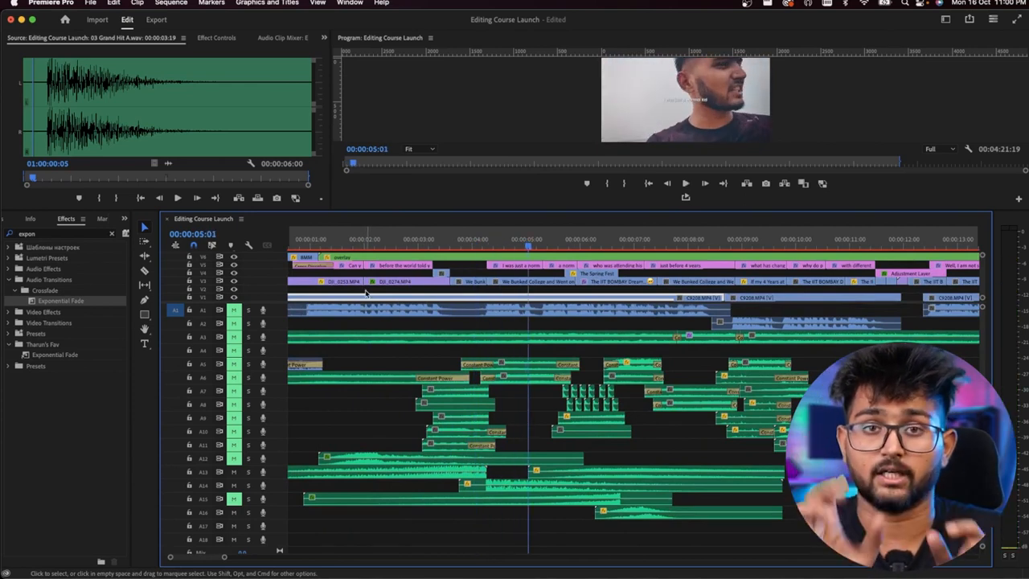
Unmute audio tracks A1 through A12 and A15.
click(234, 311)
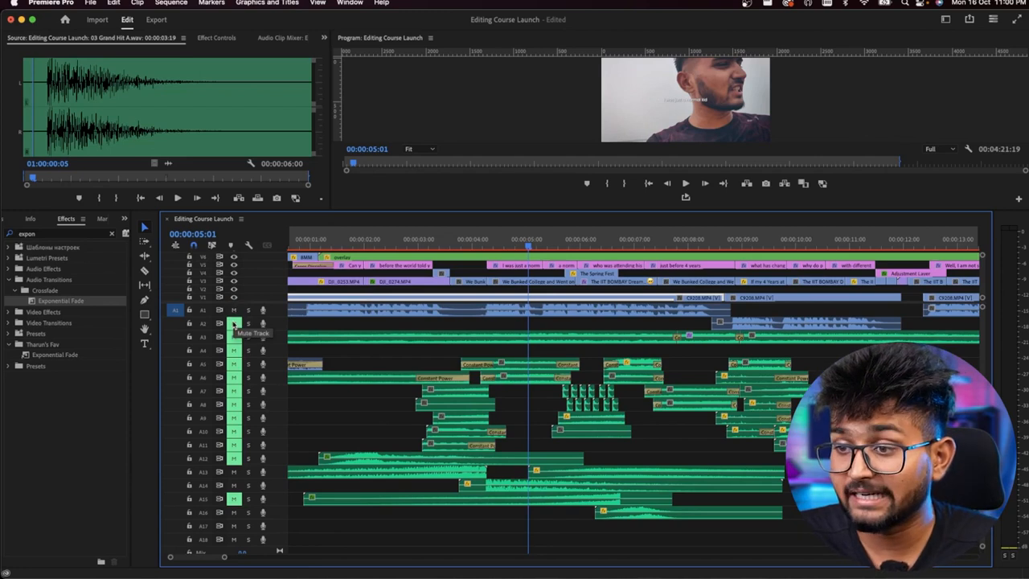
click(234, 324)
click(234, 337)
click(233, 352)
click(234, 378)
click(234, 391)
click(234, 404)
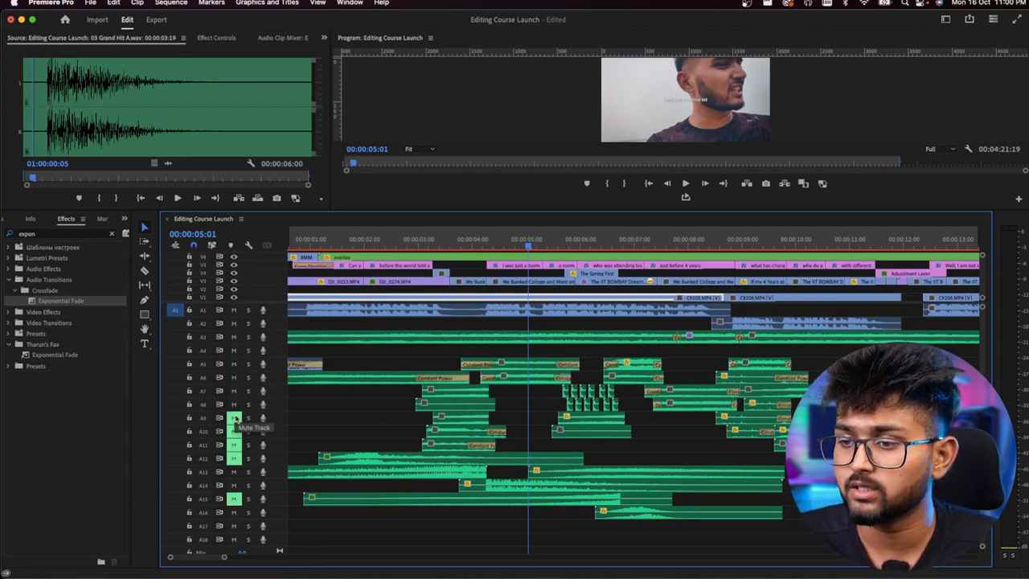
click(234, 431)
click(234, 444)
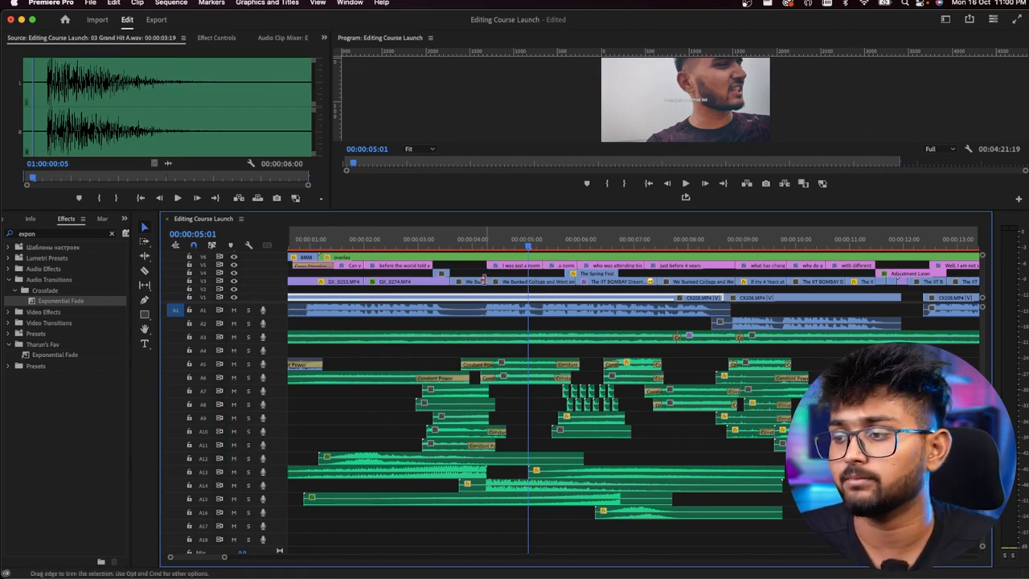
Play the full mix from shortly after 00:00:04:00 to 00:00:06:06.
click(487, 245)
key(space)
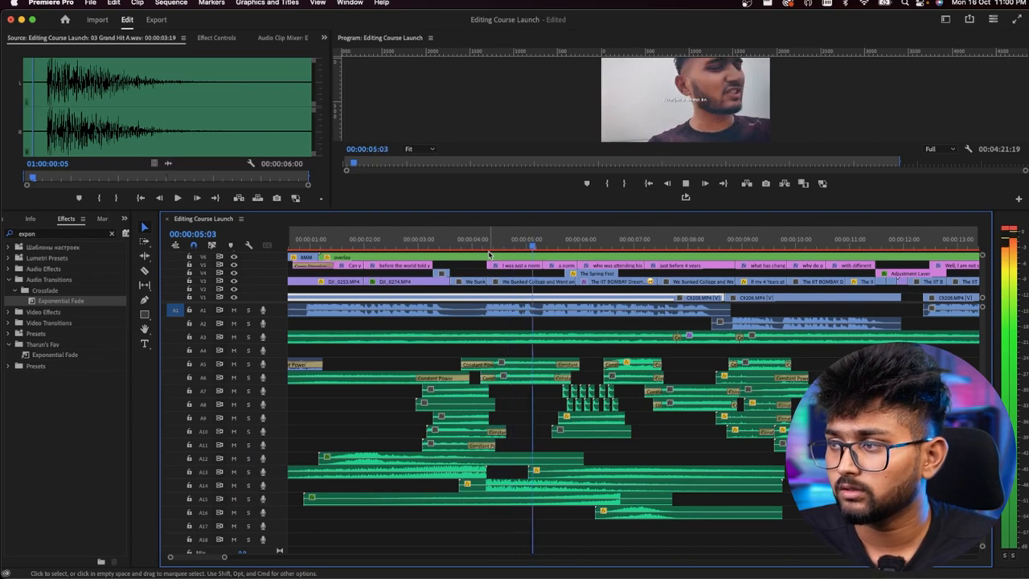
key(space)
key(=)
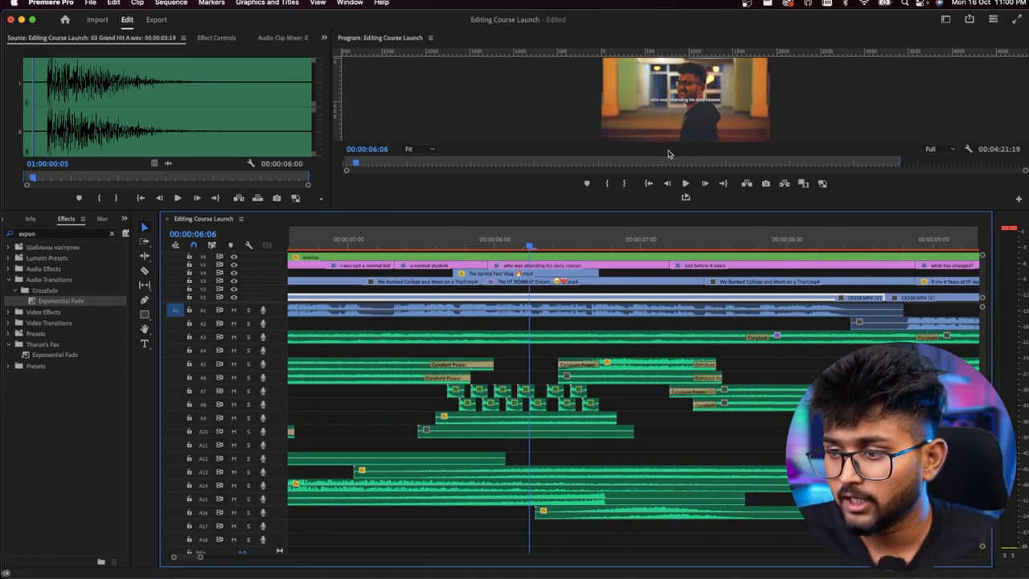
Load the first short Switch Click clip in the repeating group on A7 into the Source Monitor.
scroll(441, 424, up, 3)
click(487, 394)
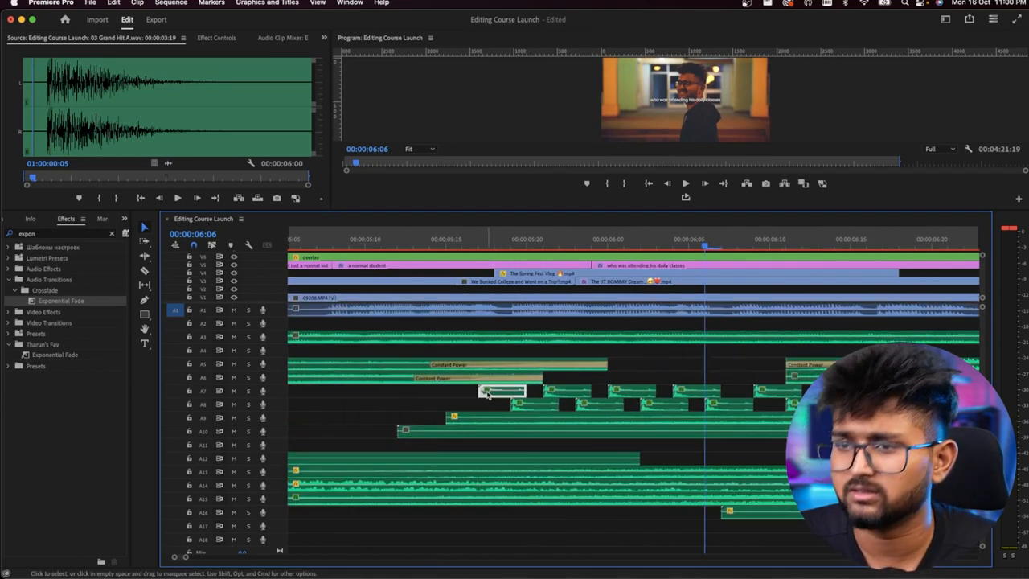
double_click(487, 393)
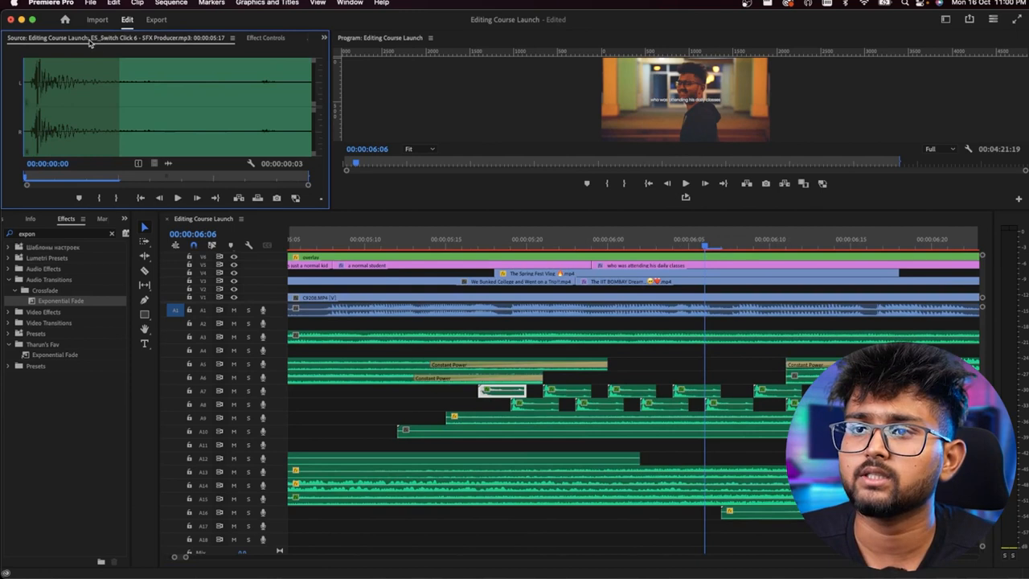
Set the playhead at 00:00:05:16 and mute every audio track from A1 to A16 except A7 and A8.
click(463, 238)
drag(235, 324, 234, 355)
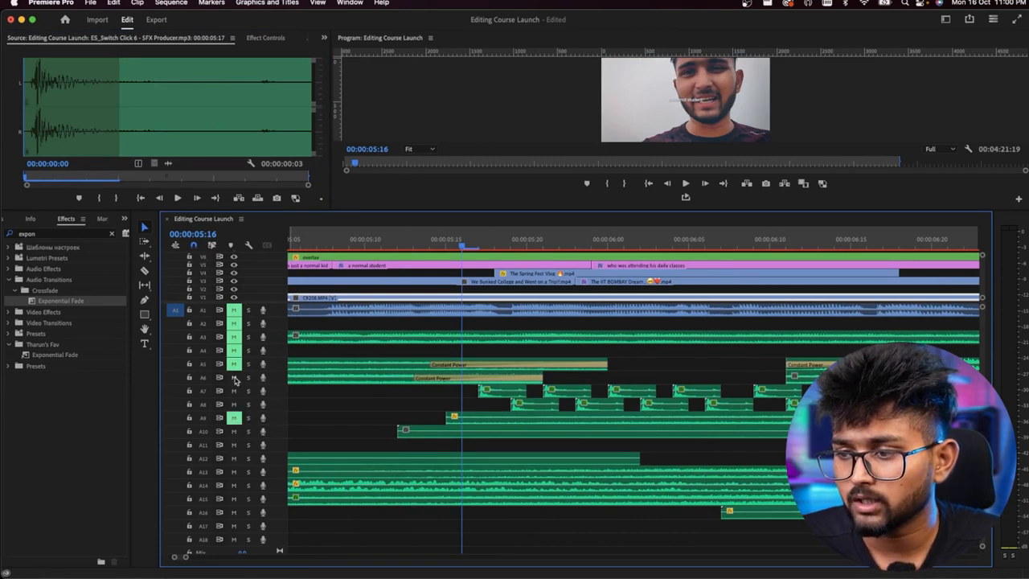
click(233, 433)
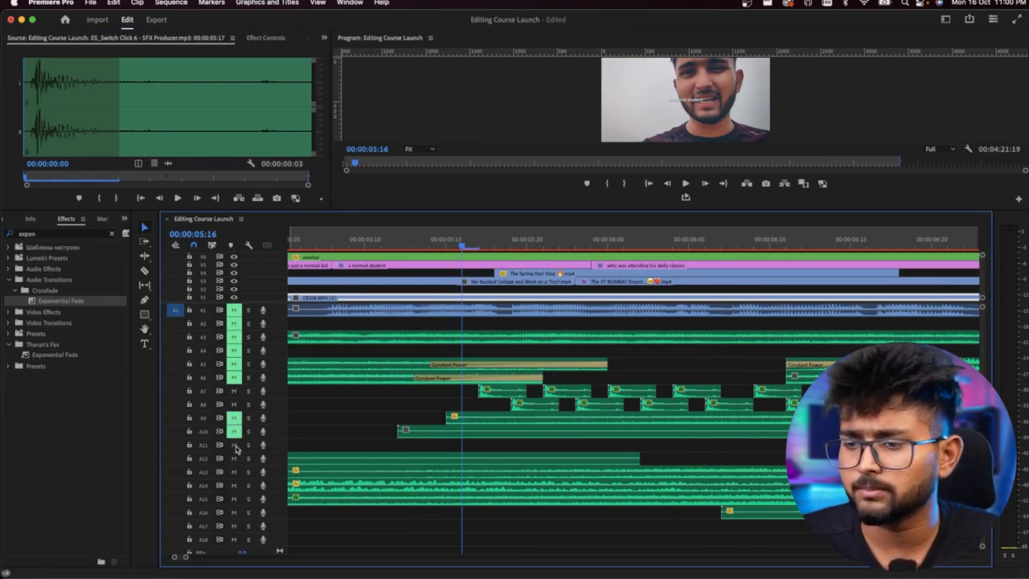
drag(234, 472, 233, 486)
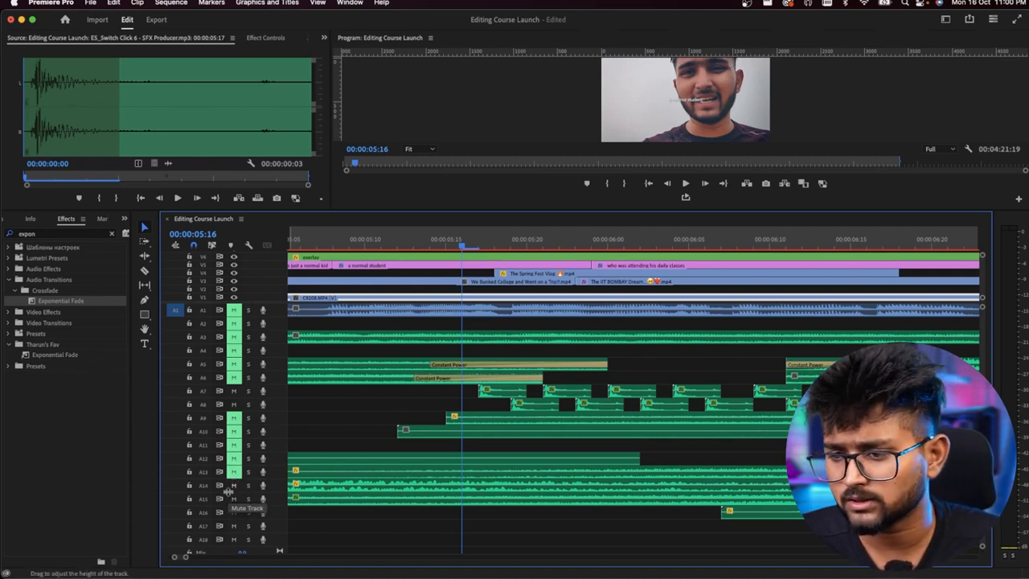
click(234, 512)
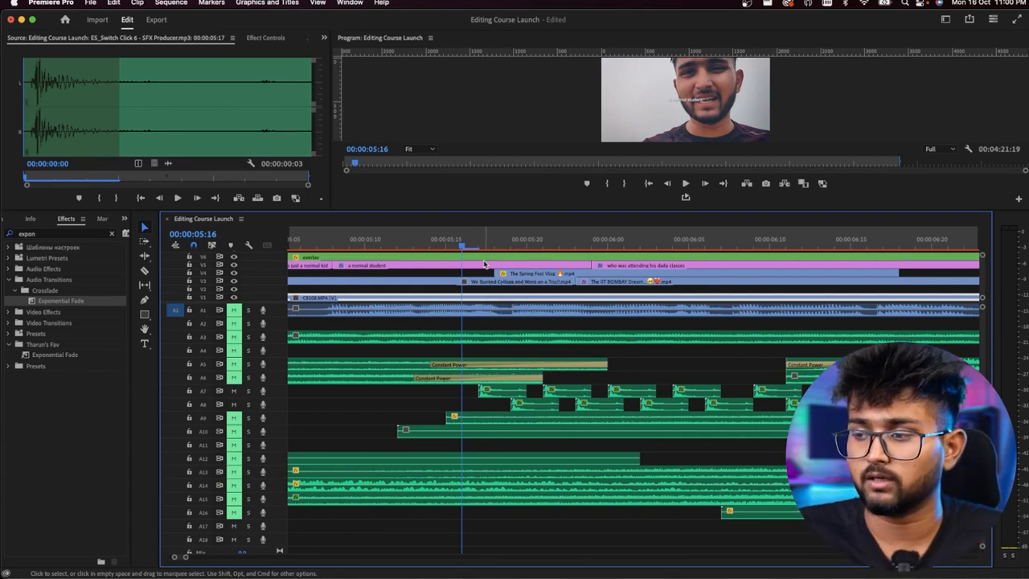
Play the isolated switch clicks on A7 and A8 several times from around 00:00:05:16 to 00:00:06:10.
key(space)
click(474, 238)
key(space)
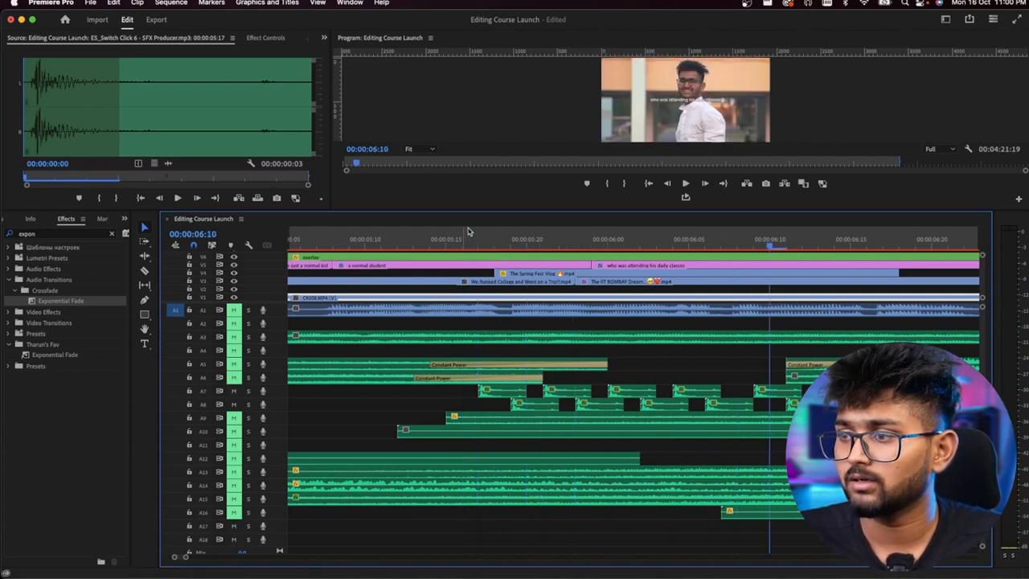
click(448, 242)
key(space)
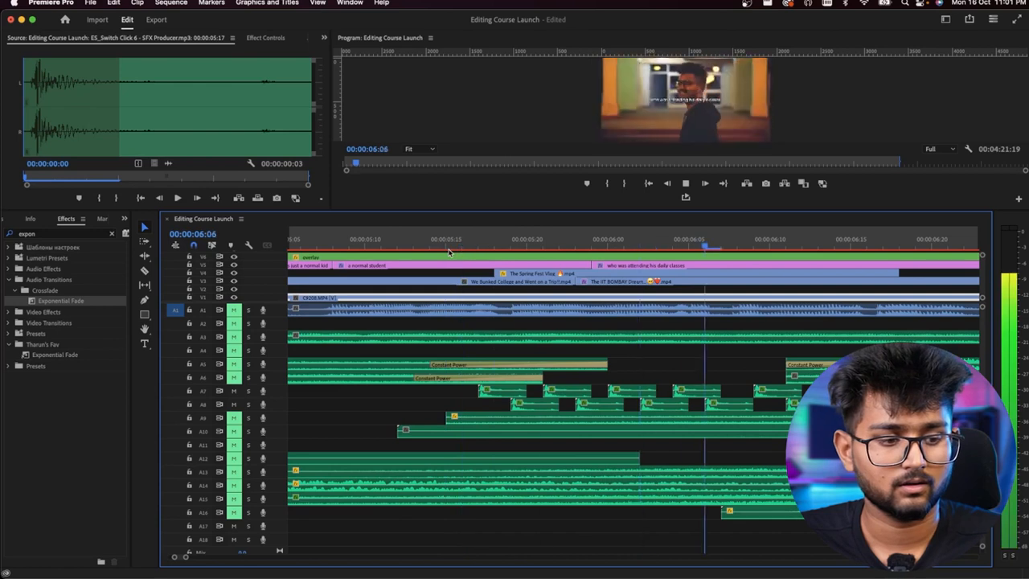
key(space)
click(444, 247)
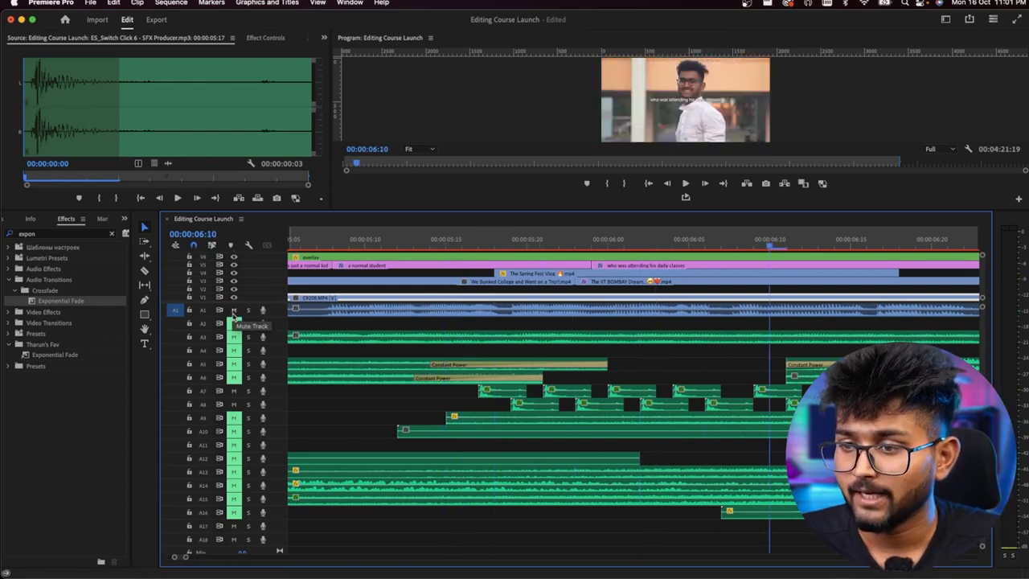
Unmute audio tracks A1 through A6 and A9 through A16.
click(233, 324)
click(234, 337)
click(234, 351)
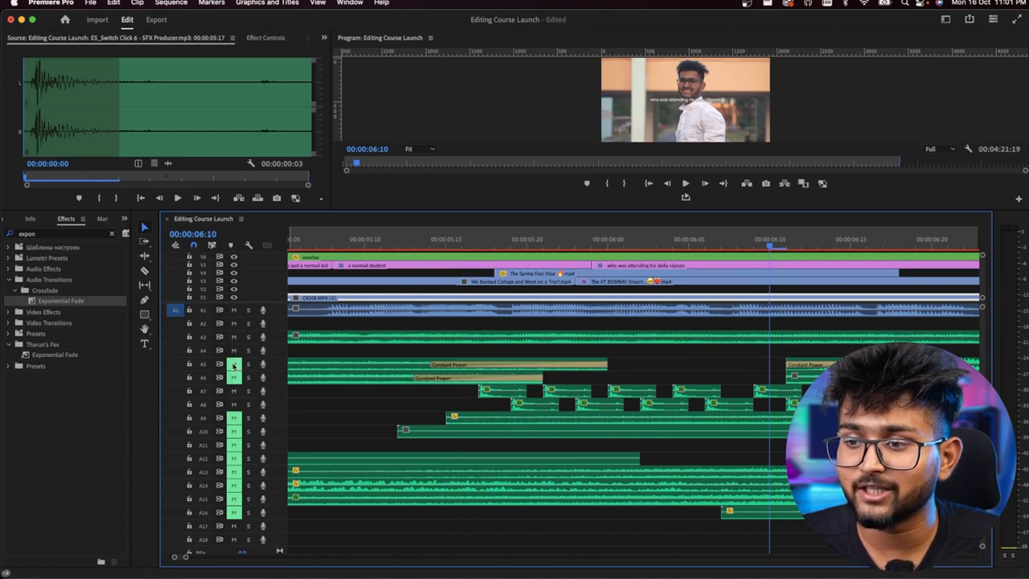
click(234, 378)
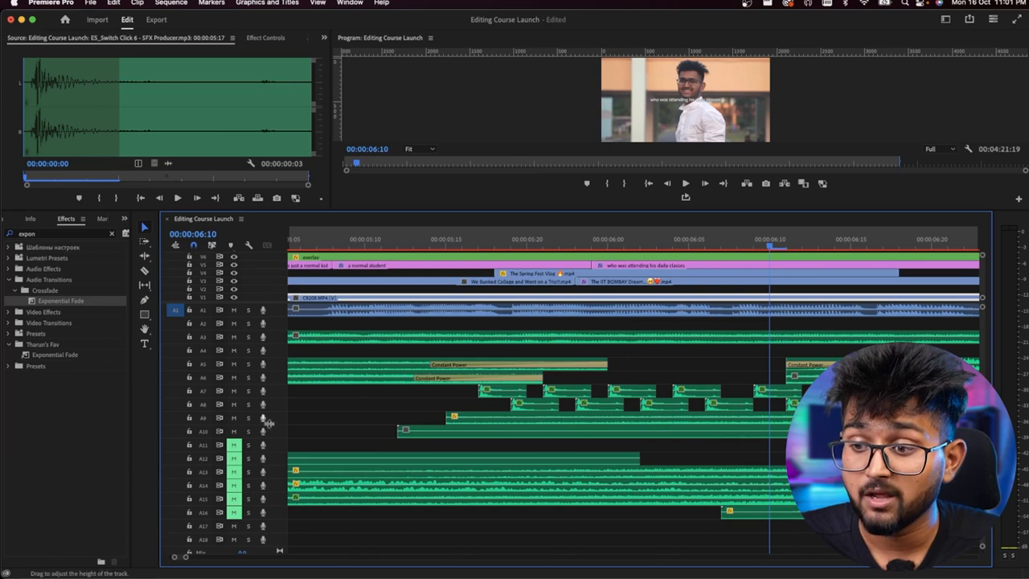
click(234, 458)
click(234, 472)
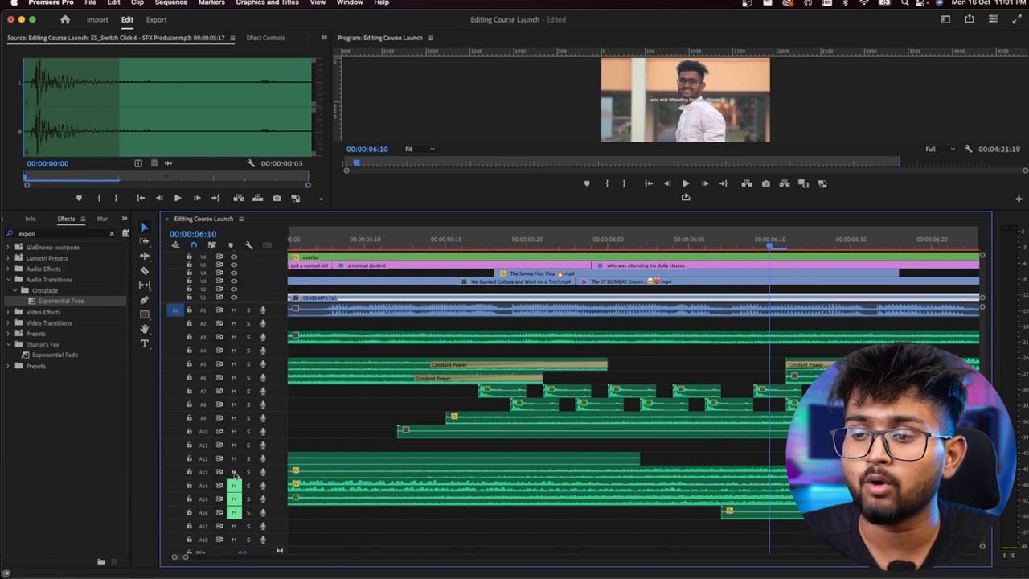
click(234, 499)
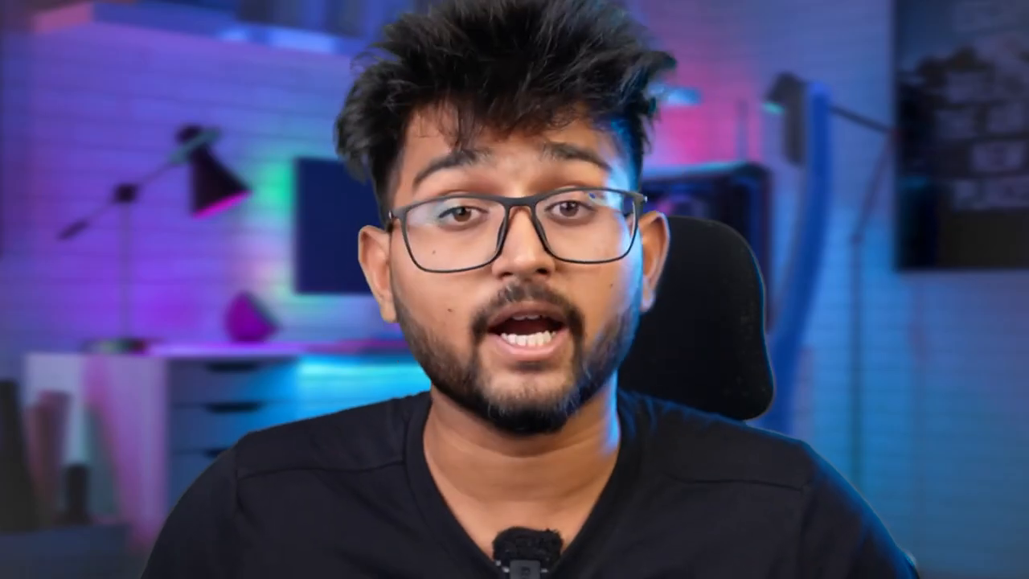
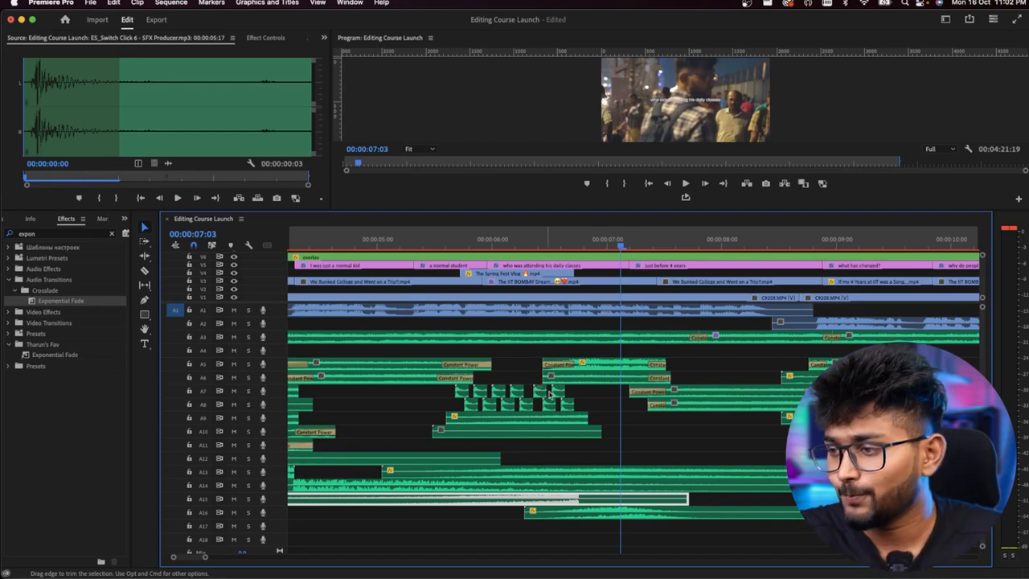
Load the Train Amtrak 2 clip on A5 into the Source Monitor and play the sequence from 00:00:06:17 to 00:00:07:07.
double_click(595, 366)
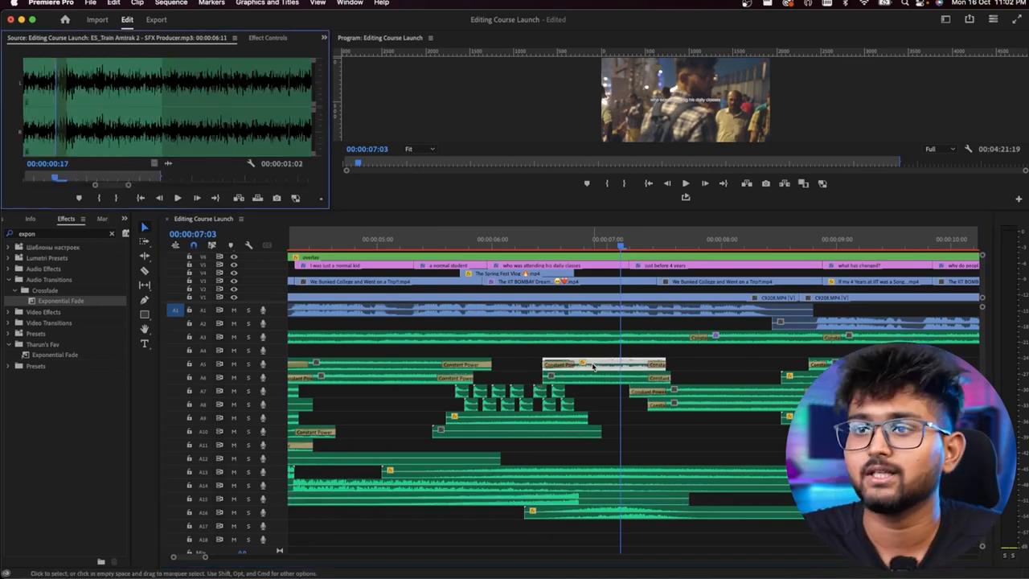
click(571, 242)
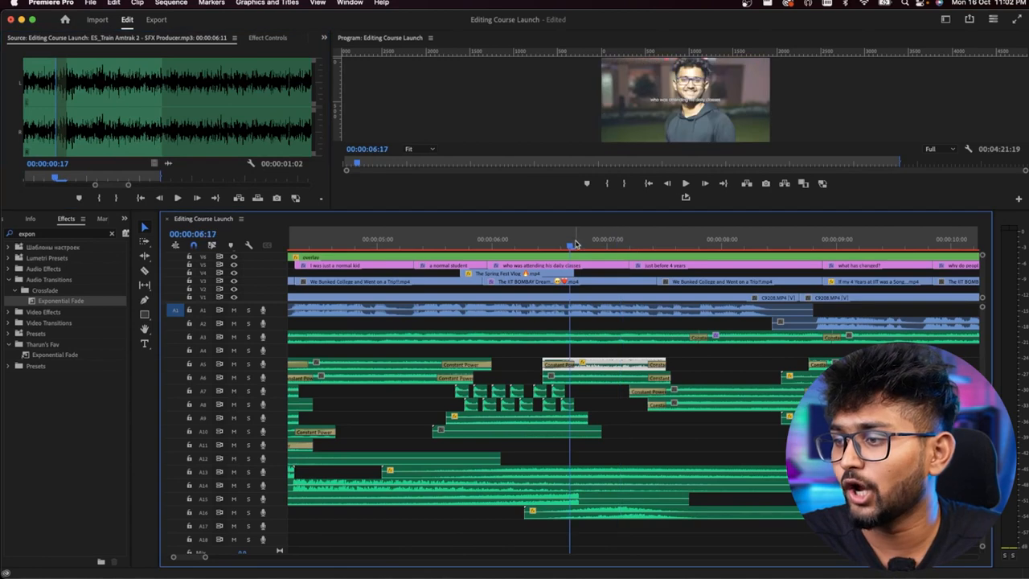
key(space)
Load the Train Amtrak 8 clip on A6, and the 04 Flyby A.wav clip on A16, into the Source Monitor.
double_click(594, 380)
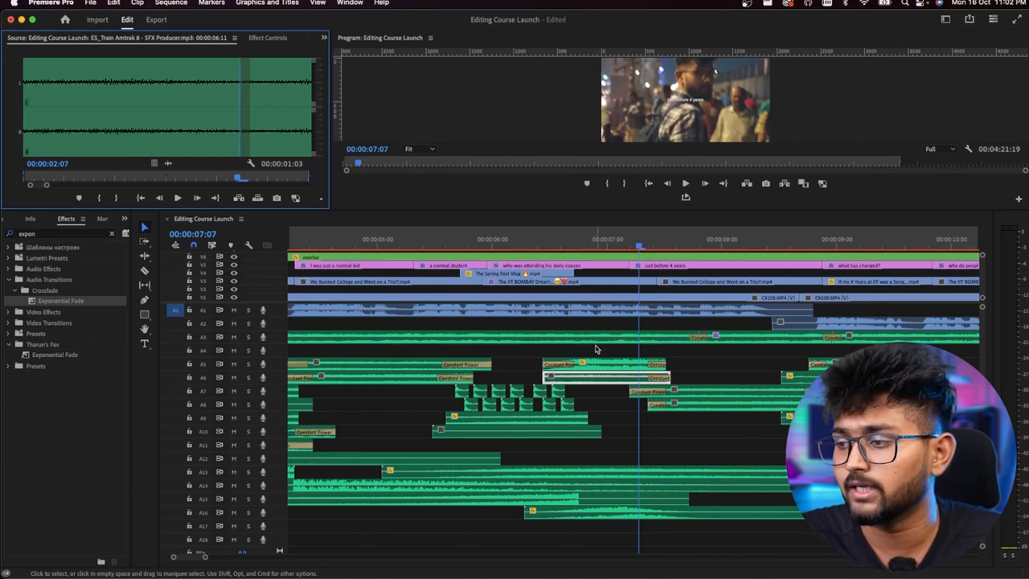
click(596, 346)
click(575, 240)
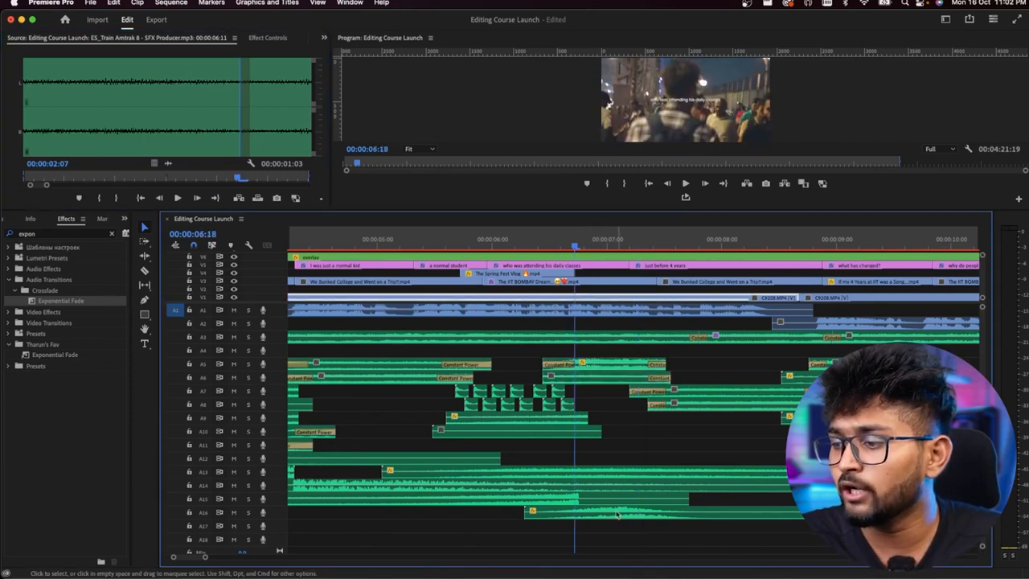
click(616, 515)
double_click(616, 515)
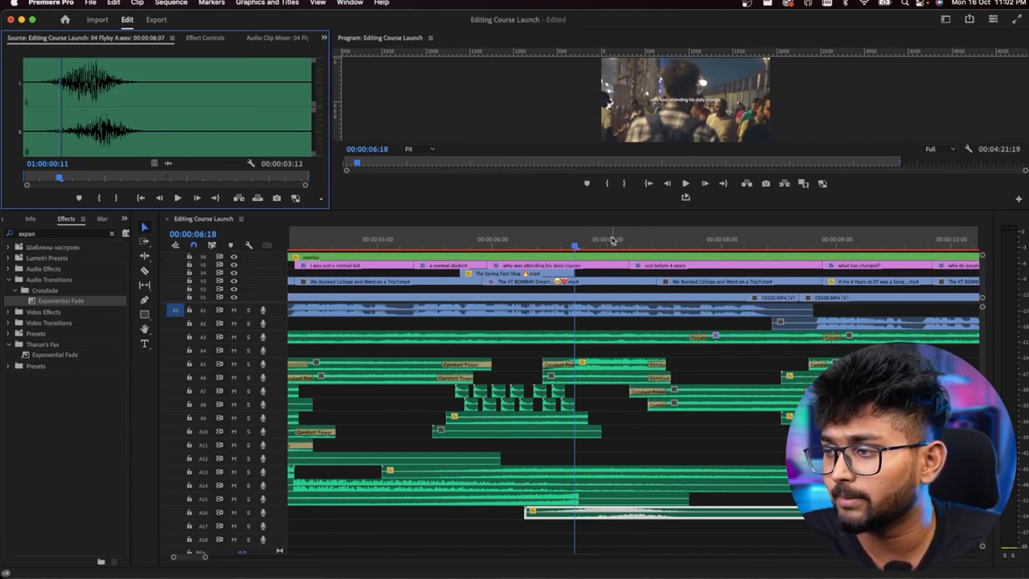
Enlarge the Source and Program monitors, advance the playhead to 00:00:07:10, and select the adjoining V3 clips around the crowd shot's cut.
drag(614, 240, 644, 240)
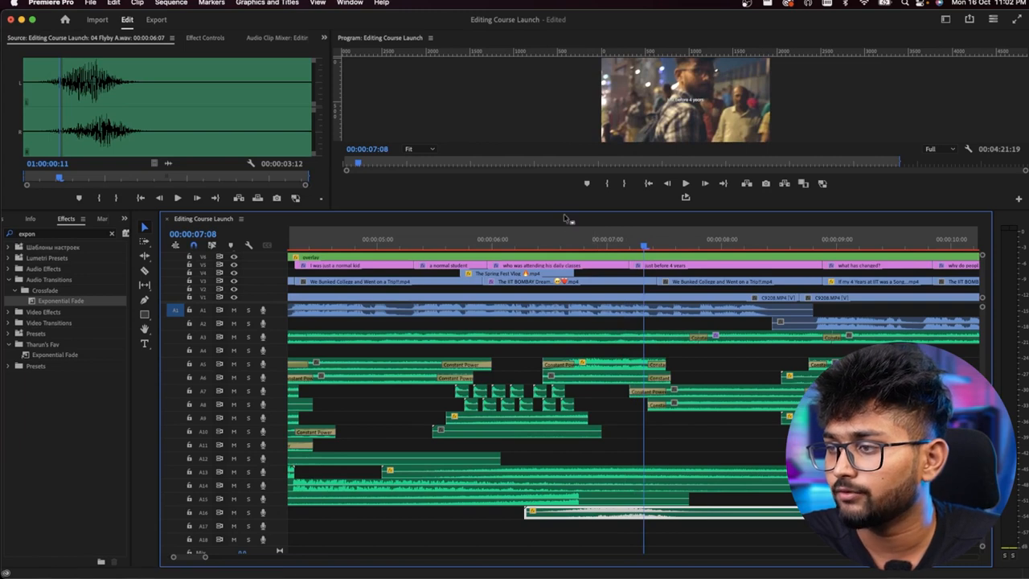
drag(569, 211, 575, 225)
key(Right)
key(Right)
drag(598, 283, 644, 306)
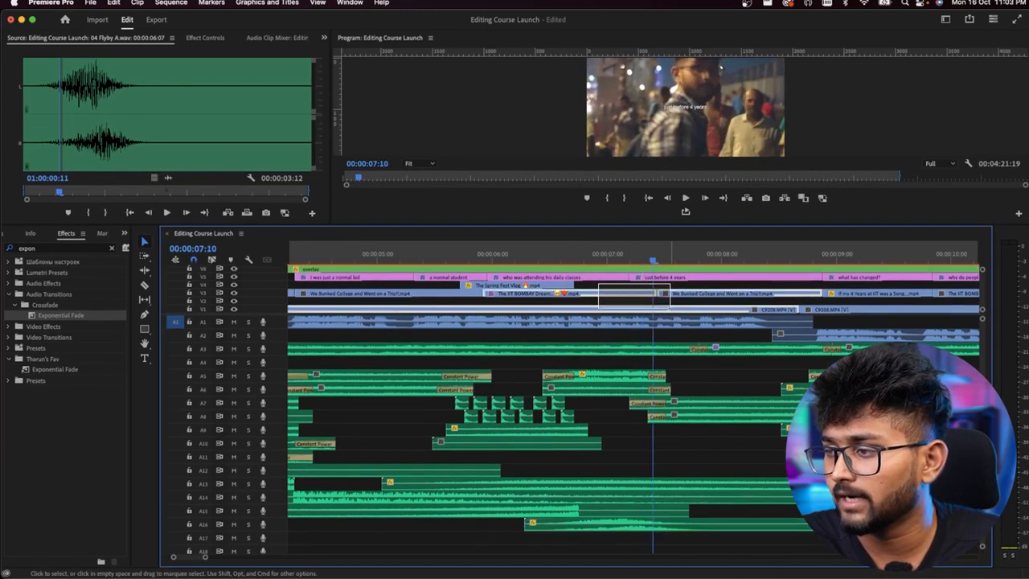
Play the full mix across the crowd shot transition from 00:00:06:23 to 00:00:08:06.
click(597, 255)
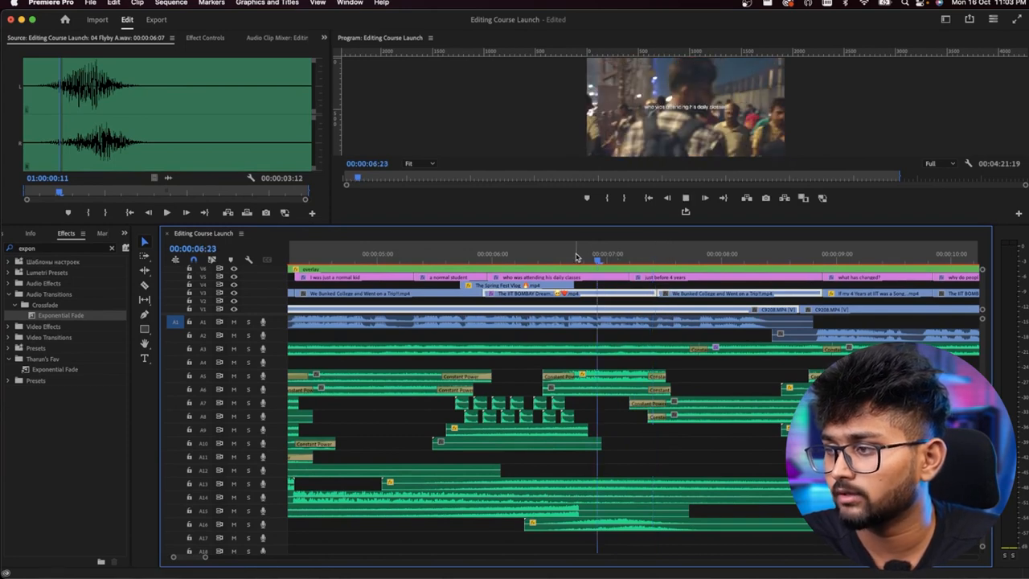
key(space)
scroll(624, 363, down, 1)
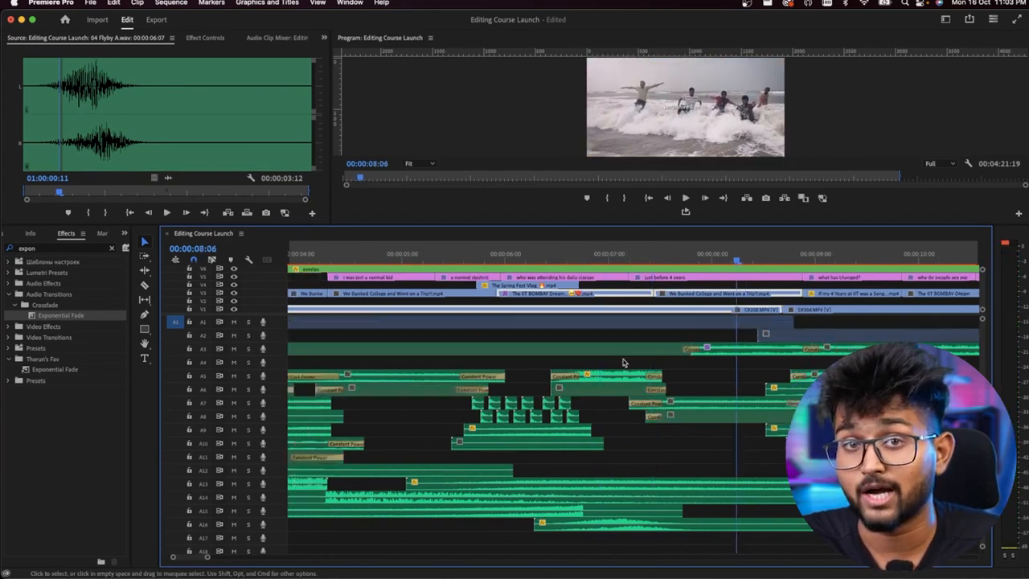
Continue playing the full mix from 00:00:08:06 to 00:00:12:09.
scroll(624, 362, down, 2)
key(space)
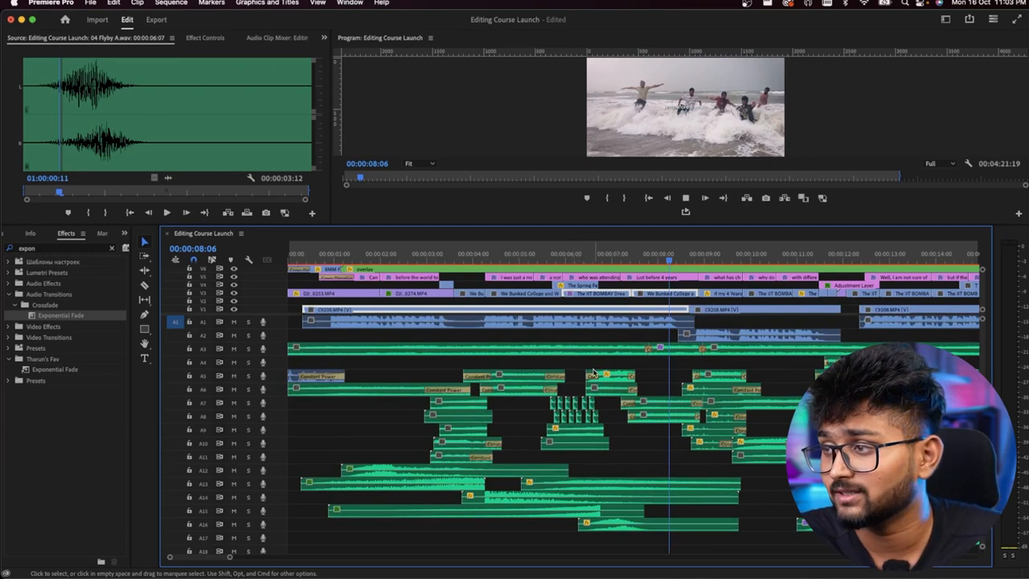
scroll(592, 374, down, 2)
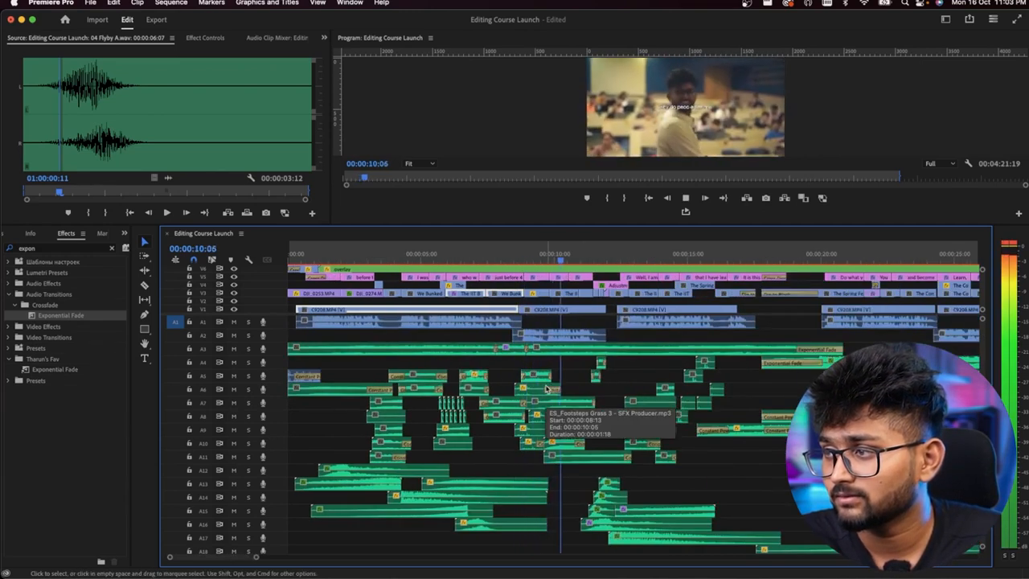
key(space)
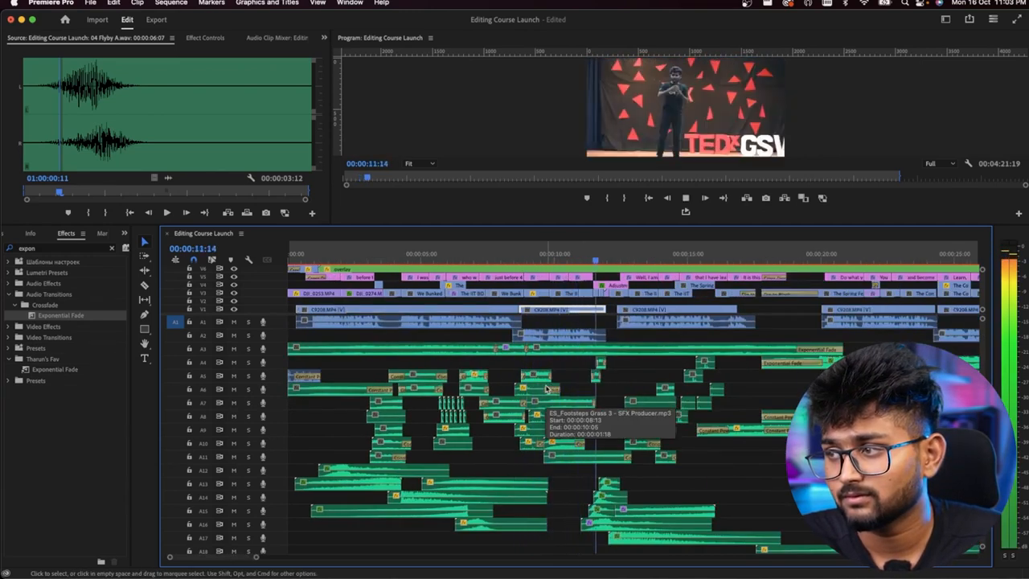
key(space)
scroll(619, 362, up, 3)
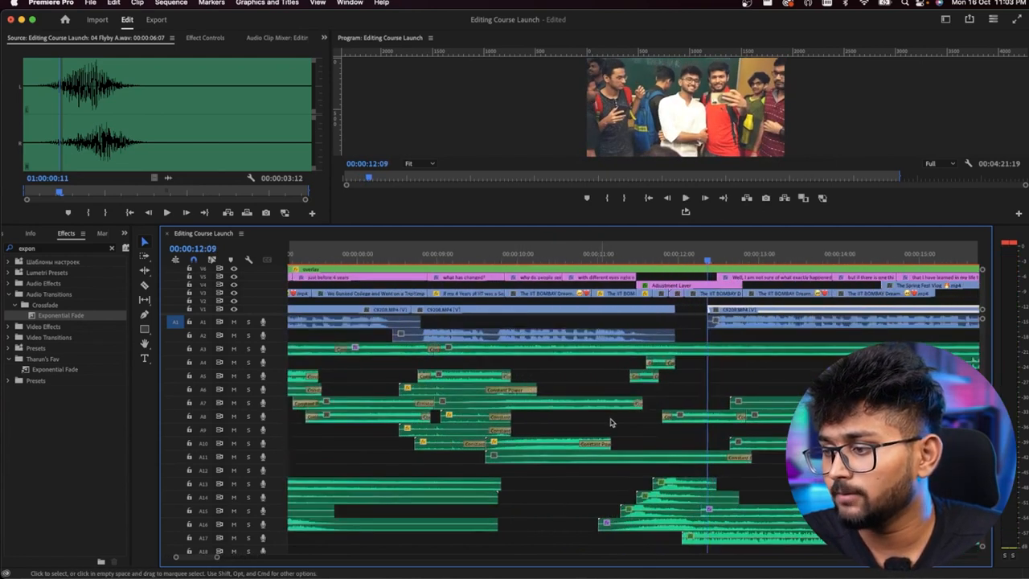
Set the playhead at 00:00:11:08 and mute audio tracks A1 through A12, A16 and A17.
click(623, 253)
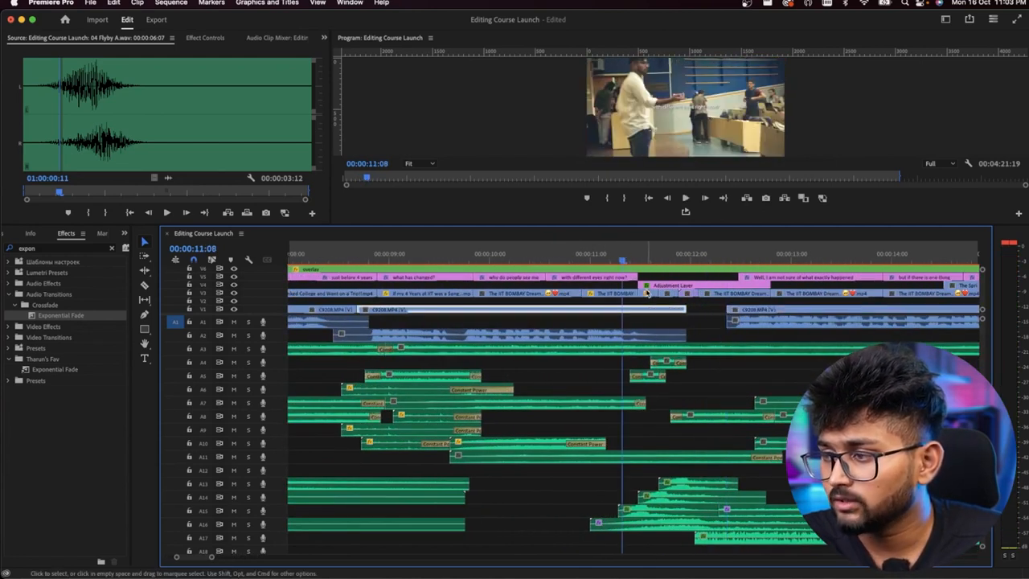
click(234, 525)
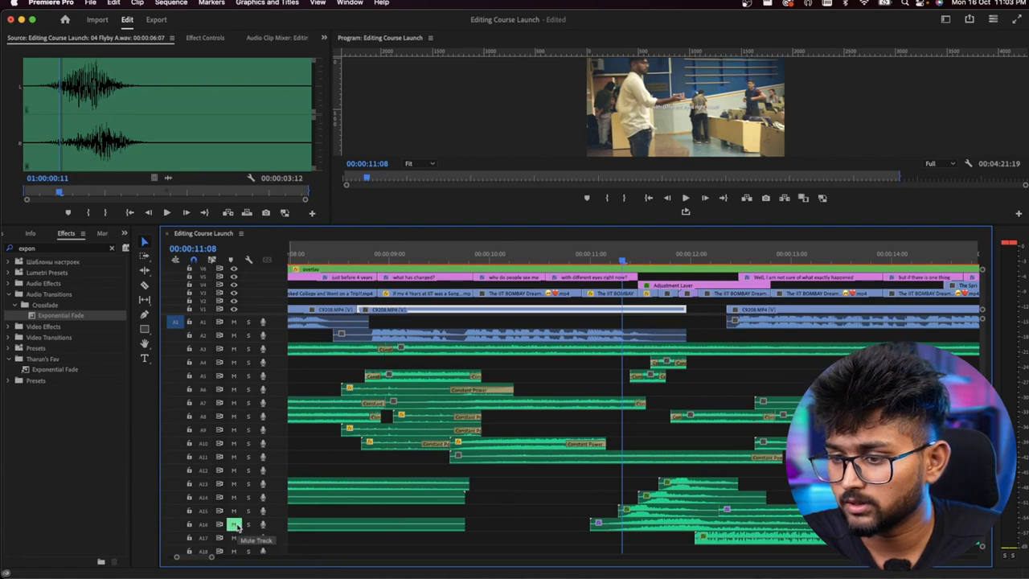
click(234, 538)
drag(234, 323, 234, 436)
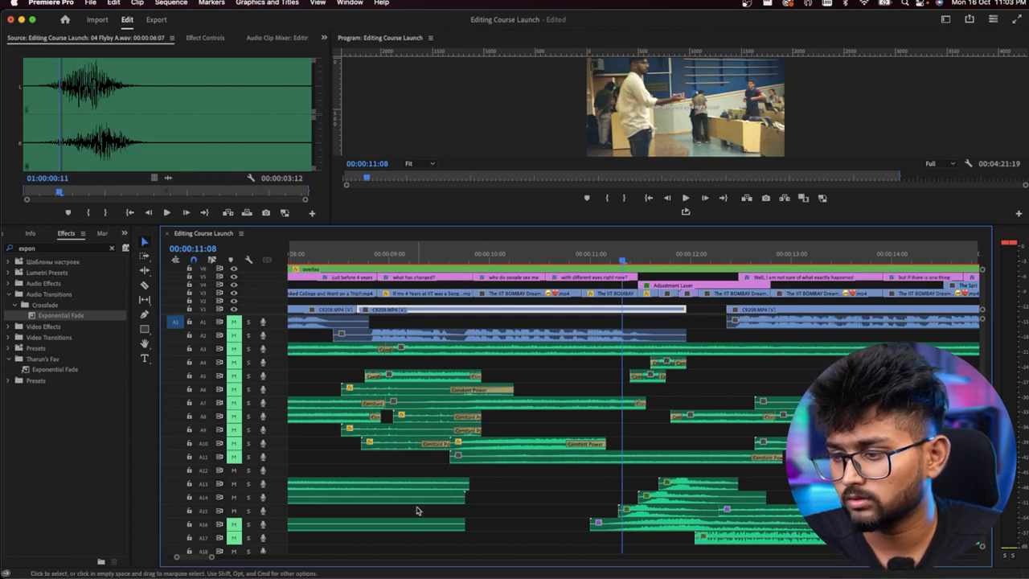
click(233, 471)
Play the isolated layers on A13 through A15 from 00:00:11:05 to 00:00:12:03.
drag(607, 255, 613, 258)
key(space)
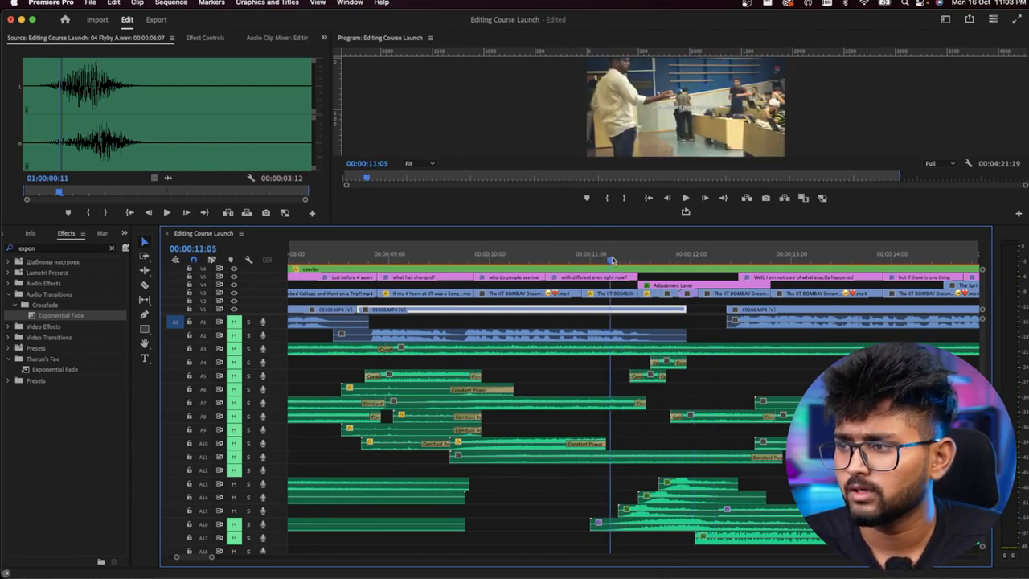
key(space)
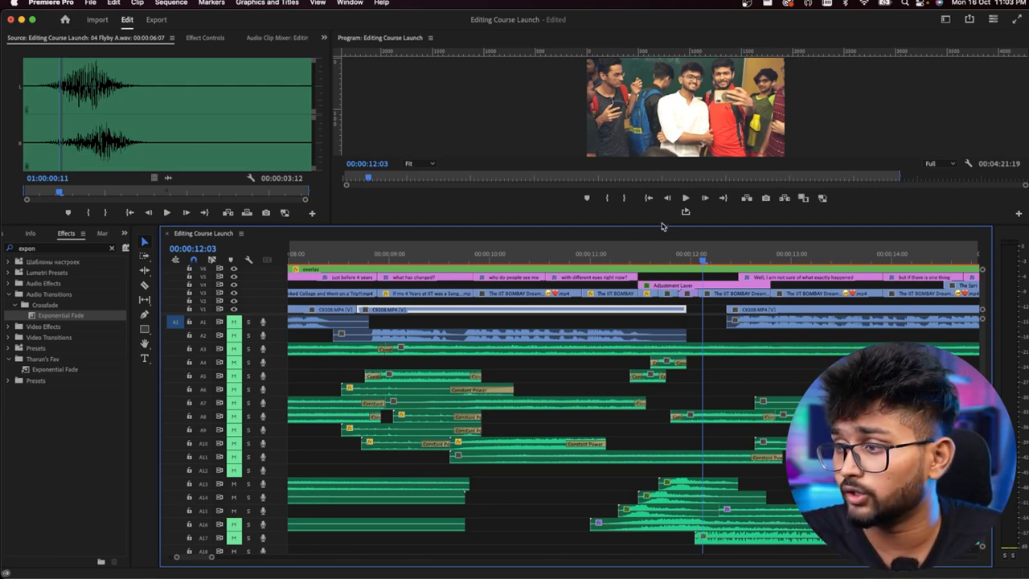
Replay the isolated A13 to A15 layers several times from shortly after 00:00:11:00, stopping at 00:00:12:08.
click(599, 254)
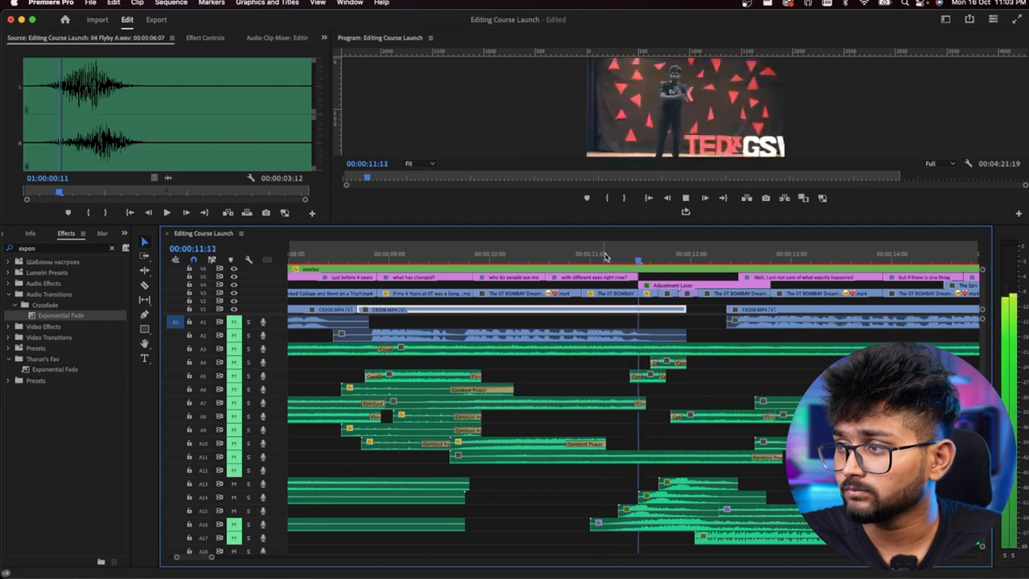
click(606, 255)
key(space)
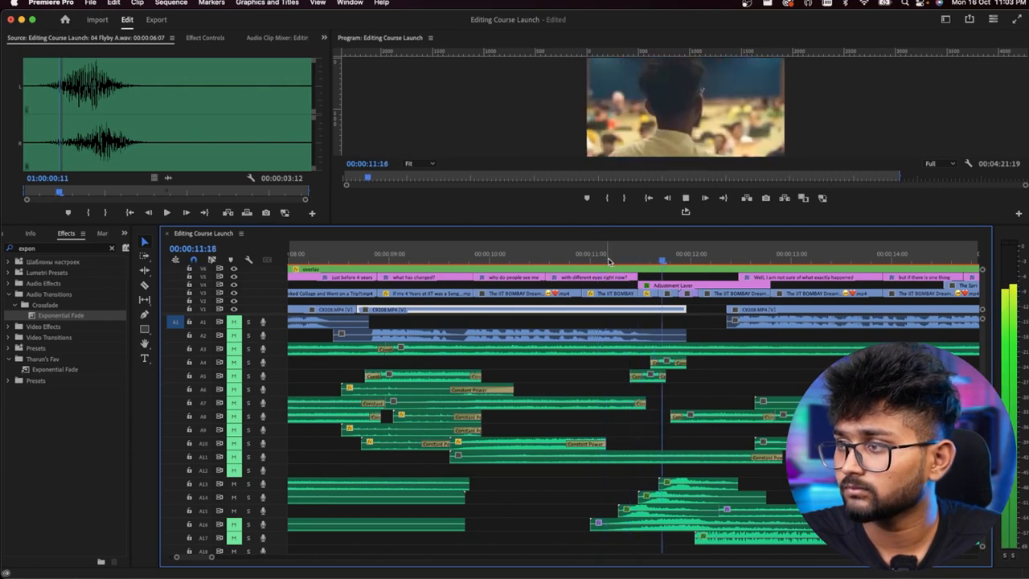
click(608, 257)
key(space)
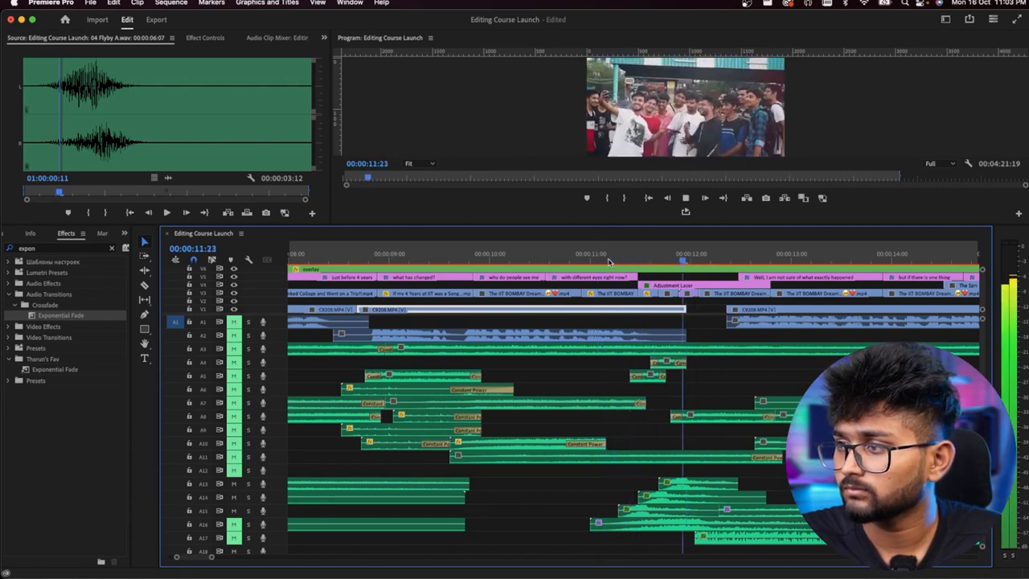
key(space)
Unmute audio tracks A1 through A12, A16 and A17.
key(minus)
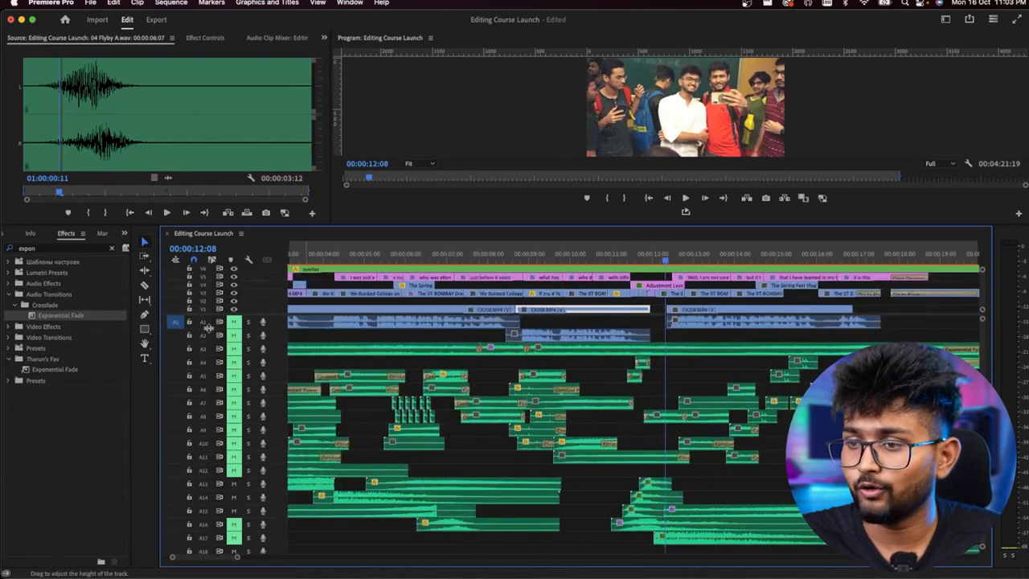
click(232, 348)
click(232, 361)
click(233, 376)
click(232, 389)
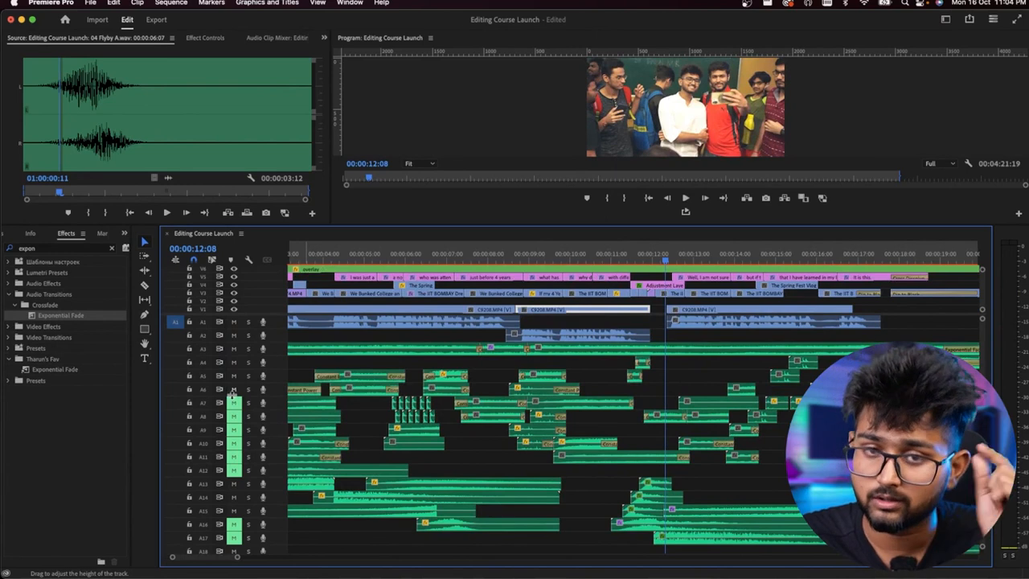
click(232, 402)
click(232, 416)
click(232, 429)
click(232, 443)
click(232, 457)
click(232, 470)
click(233, 524)
click(233, 537)
Play the full mix from 00:00:12:08 to 00:00:16:03.
key(space)
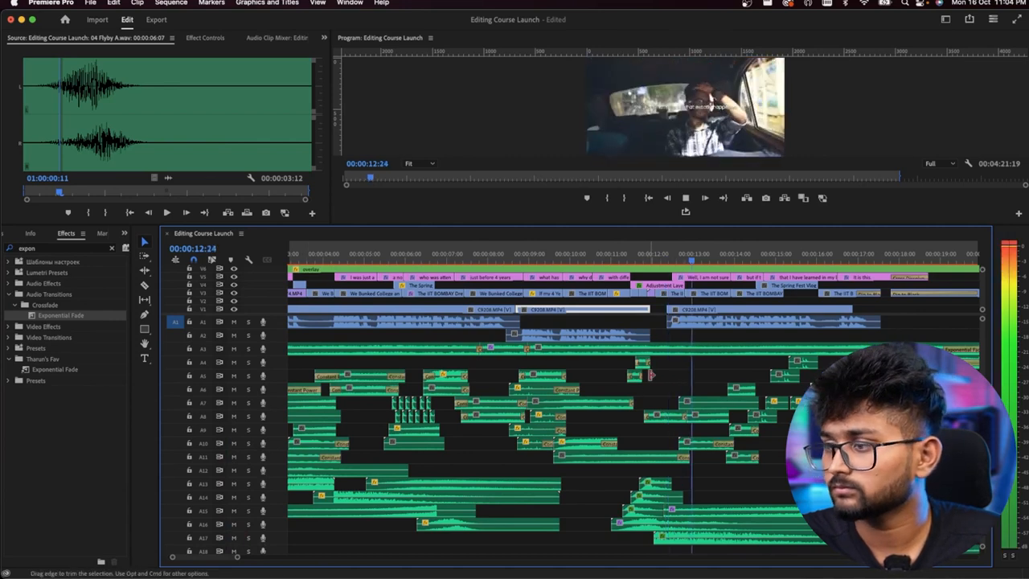
key(minus)
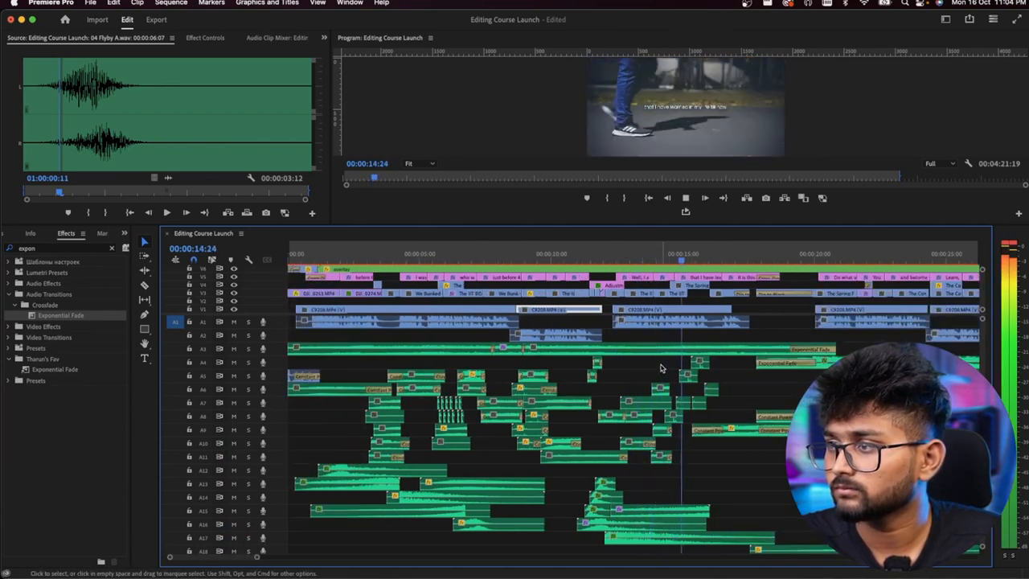
key(space)
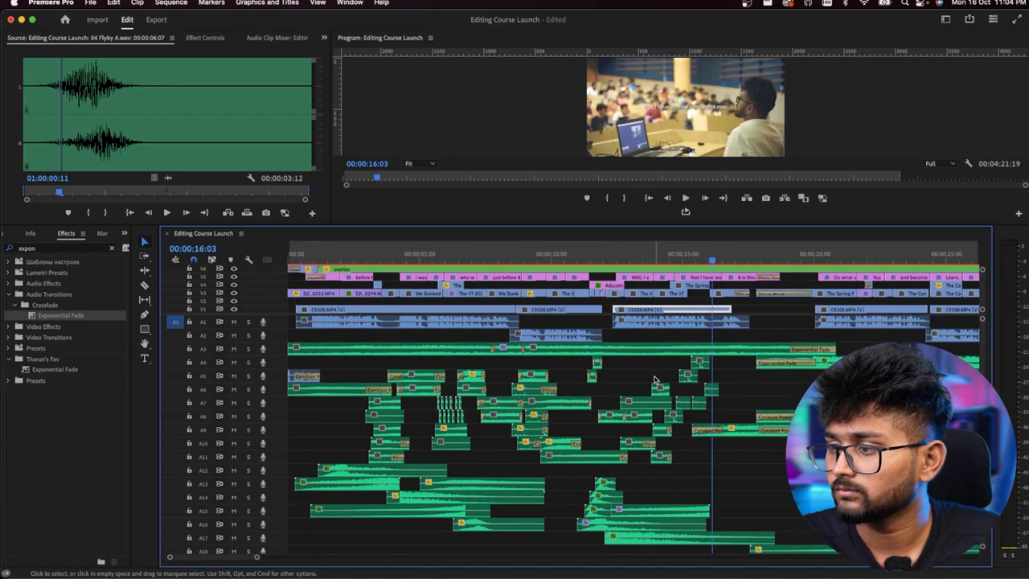
Move the short audio clip near 00:00:14:15 from track A8 to A4, and mute tracks A1 through A3 and A7 through A17.
scroll(655, 376, up, 3)
drag(690, 418, 689, 365)
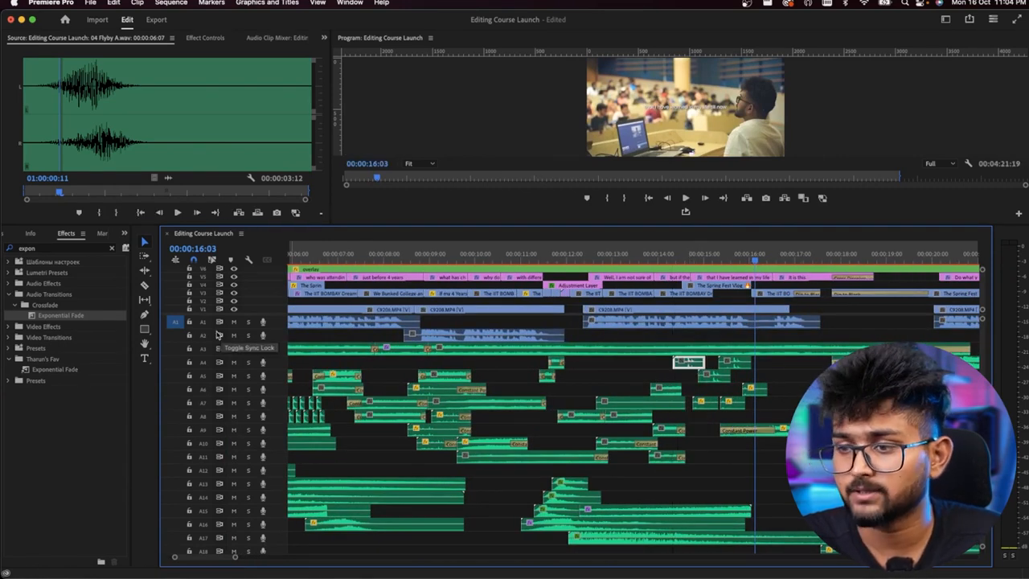
click(233, 322)
click(234, 335)
click(233, 348)
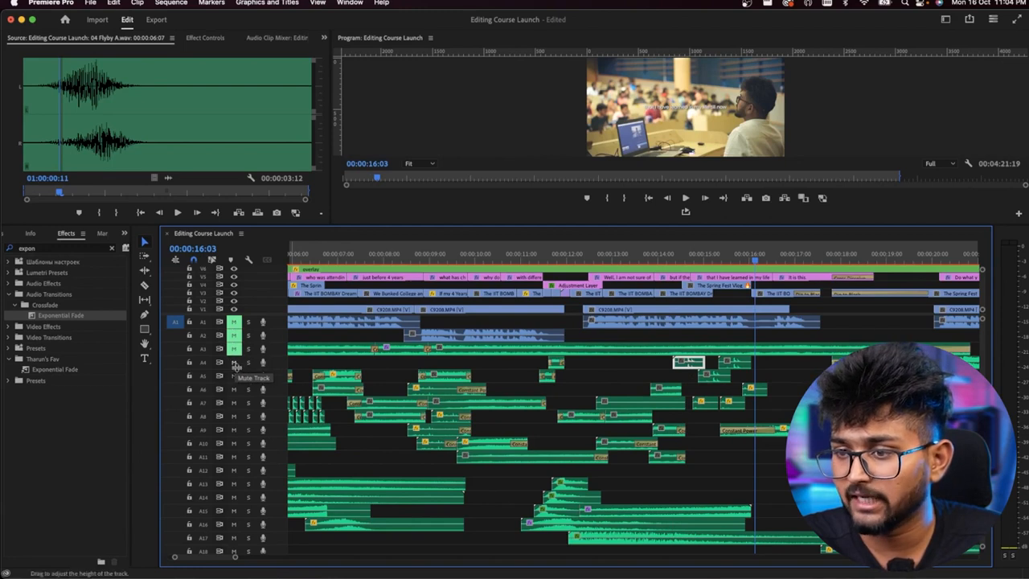
drag(233, 402, 233, 551)
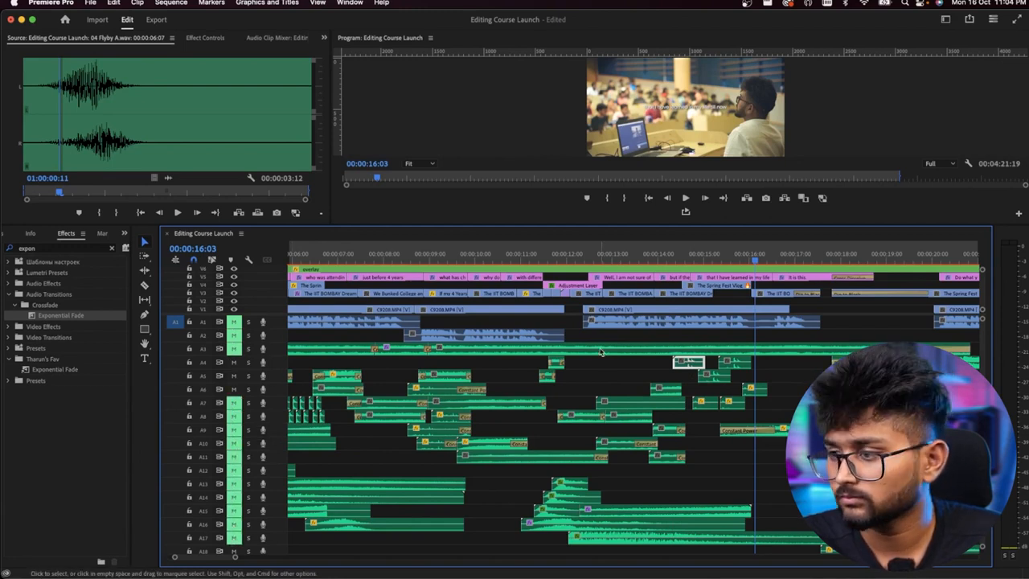
Play the isolated layers on A4 through A6 from about 00:00:14:14.
click(682, 255)
key(space)
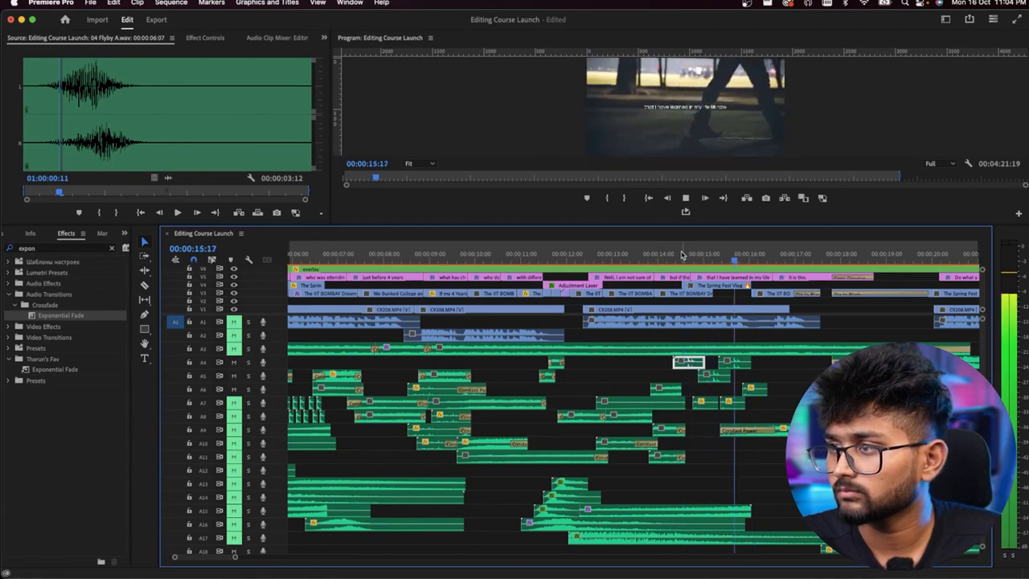
key(space)
Move the audio clip near 00:00:16:00 from track A6 to A8 and replay the isolated layers, stopping at 00:00:16:04.
click(653, 251)
drag(751, 389, 758, 417)
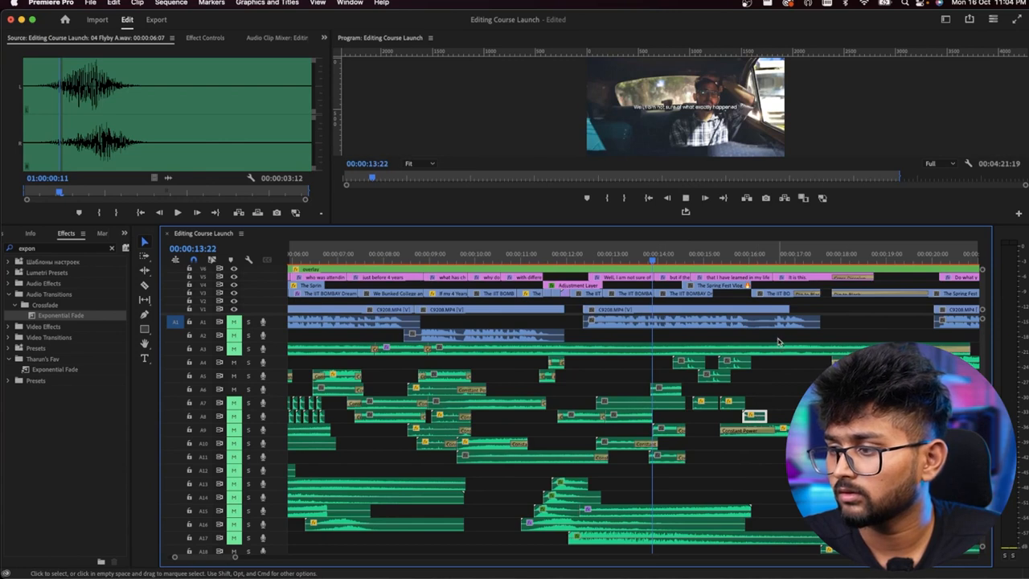
key(space)
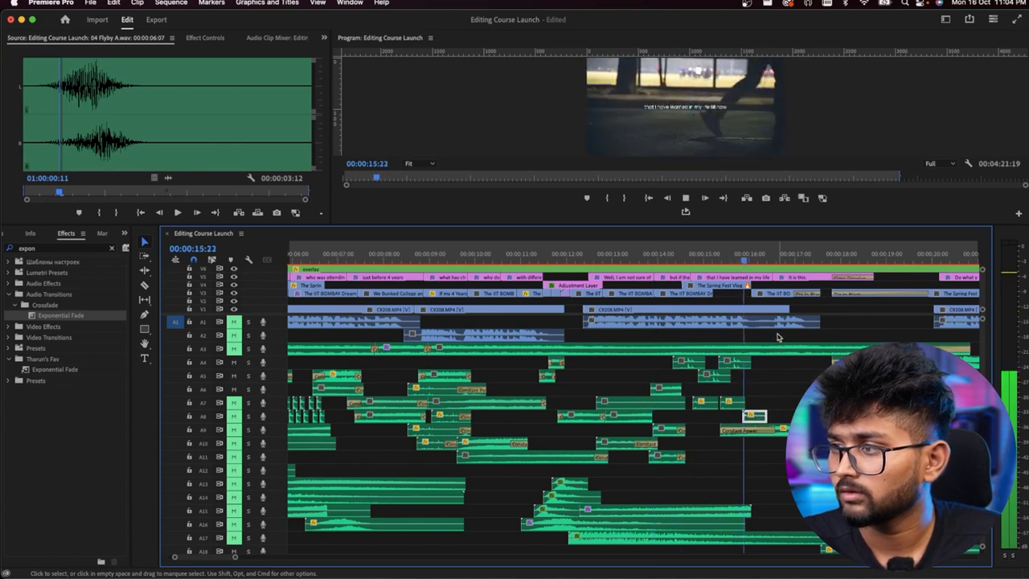
click(666, 253)
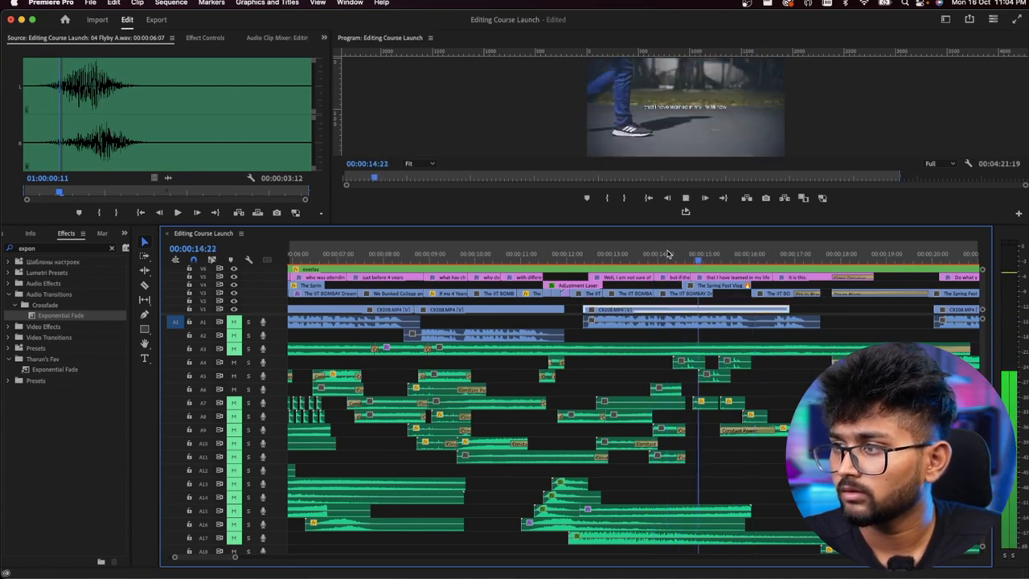
key(space)
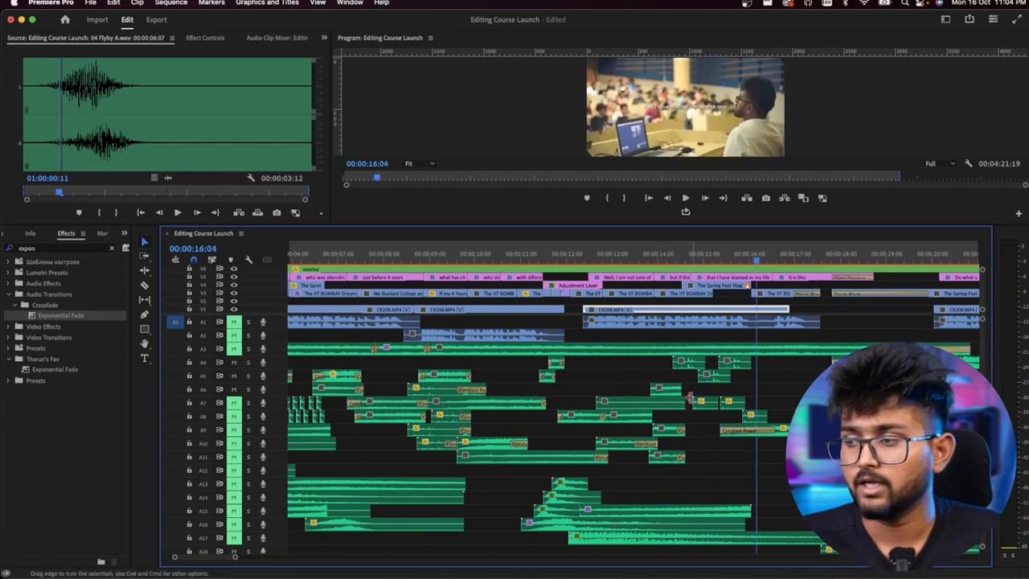
Unmute all muted audio tracks and set the playhead at 00:00:20:03.
key(minus)
scroll(689, 397, down, 1)
scroll(658, 381, down, 1)
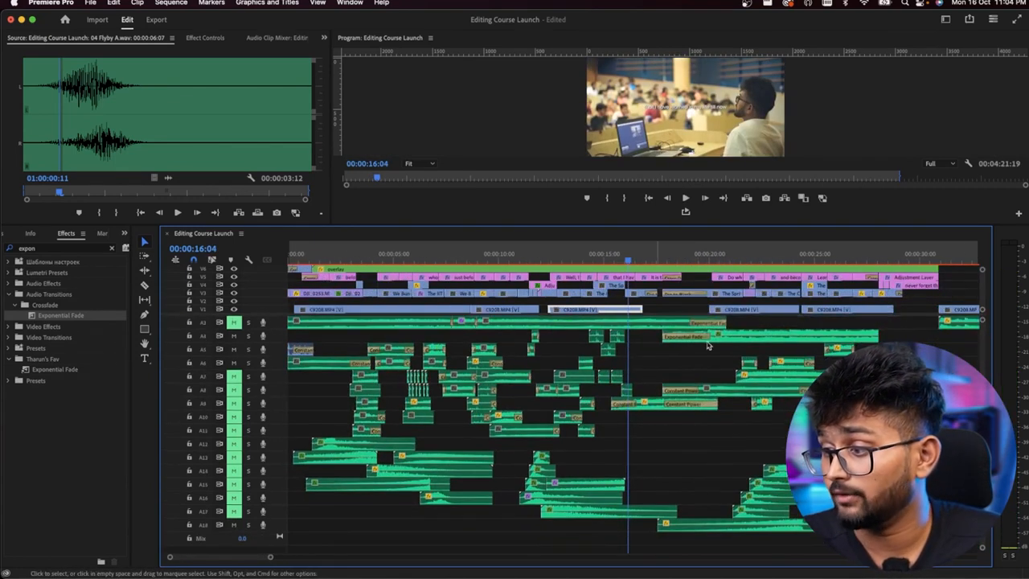
click(725, 253)
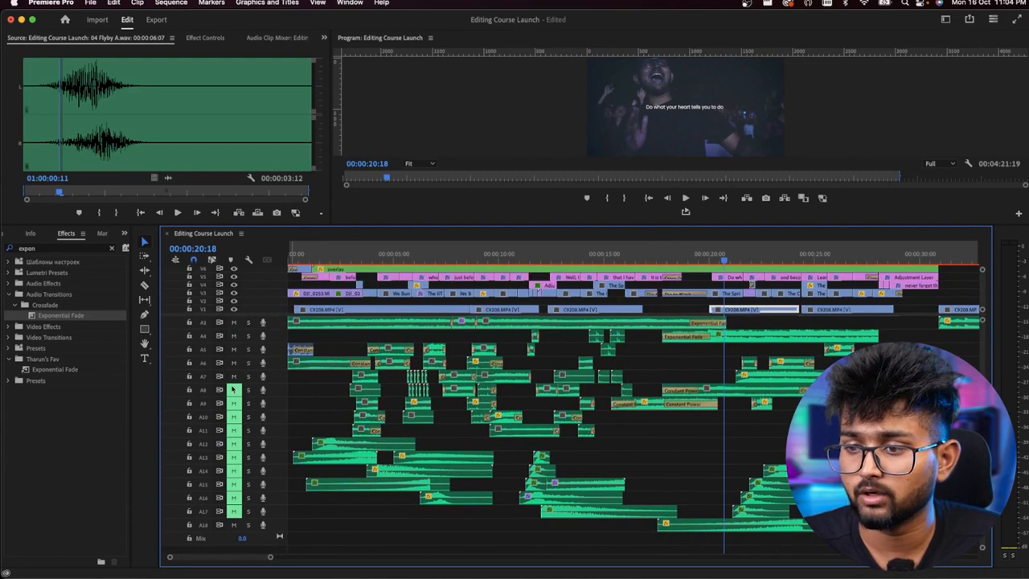
click(713, 256)
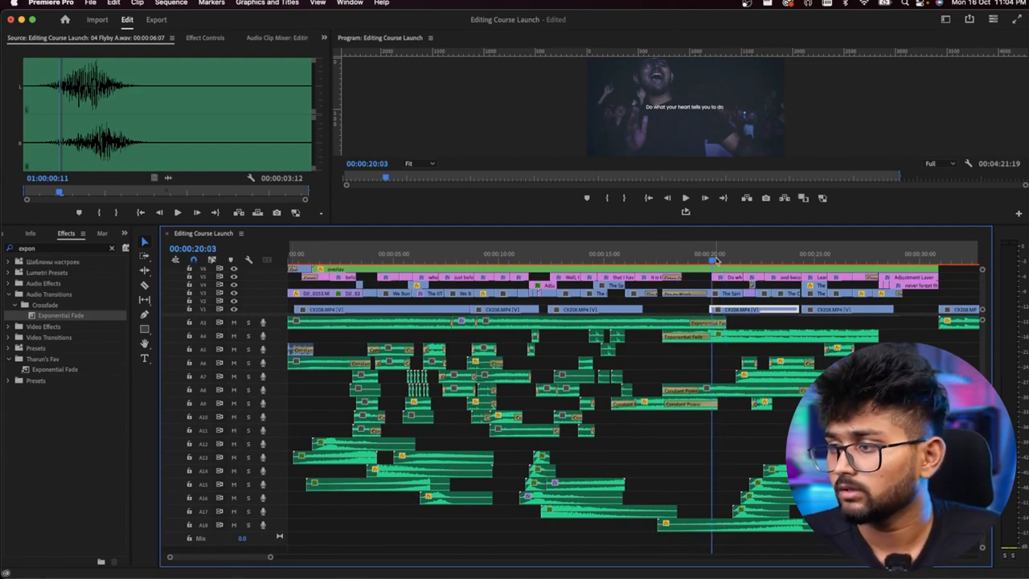
Play the full mix from 00:00:20:03 to 00:00:22:12.
key(space)
key(minus)
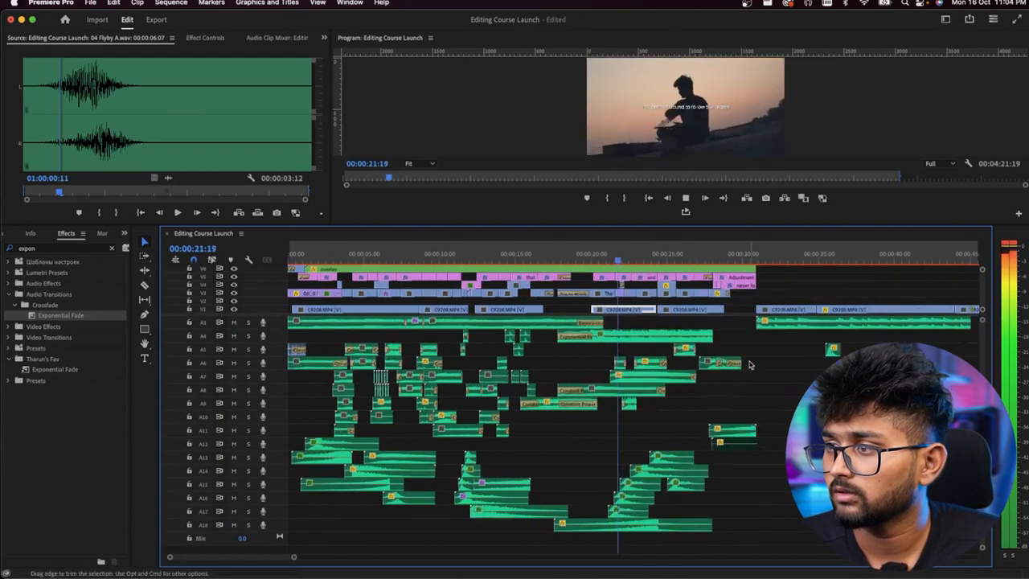
key(space)
key(equal)
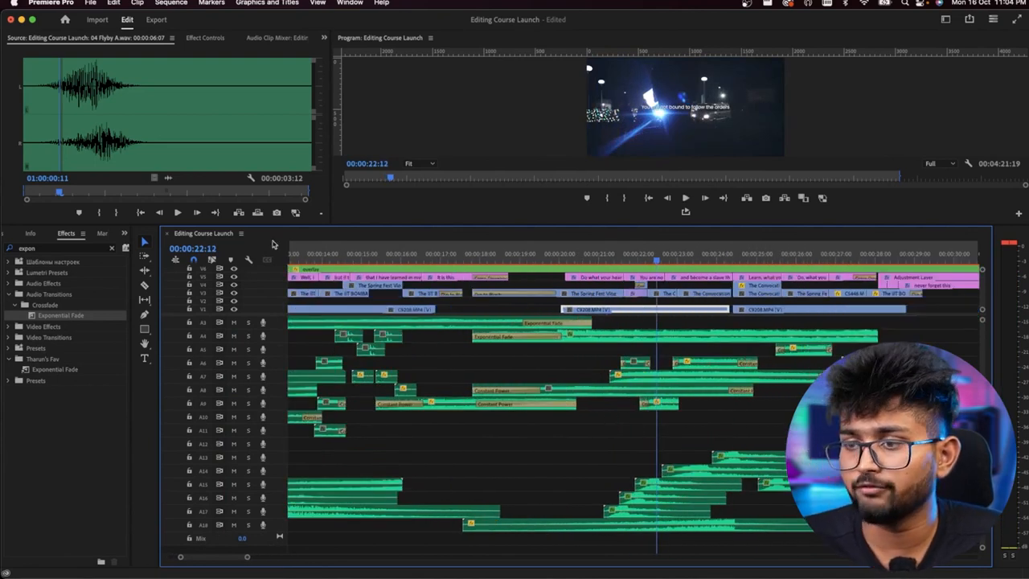
Mute audio tracks A1 through A12 and A18, leaving A13 through A17 audible, and set the playhead at about 00:00:21:03.
drag(233, 328, 233, 354)
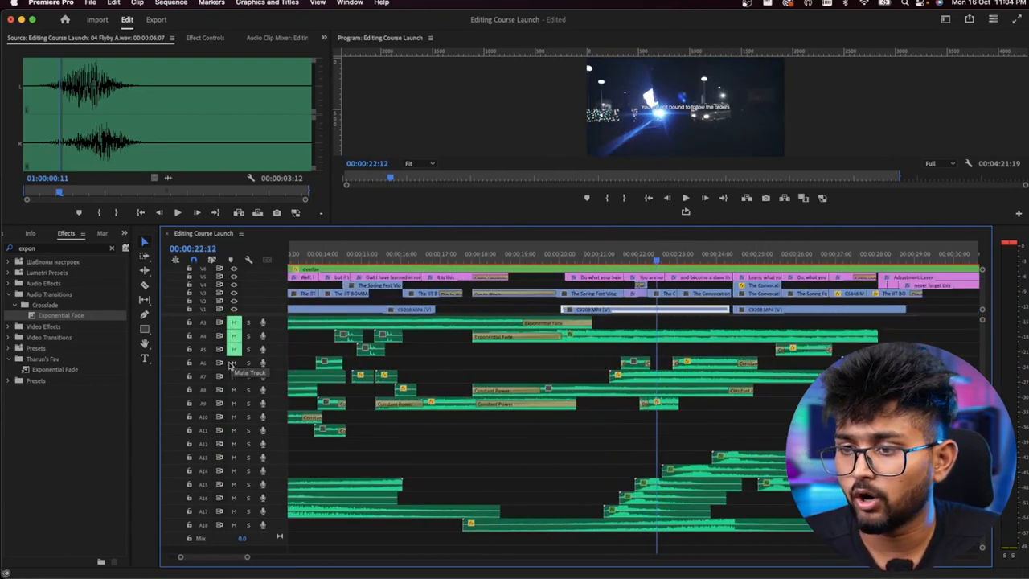
shift+click(238, 430)
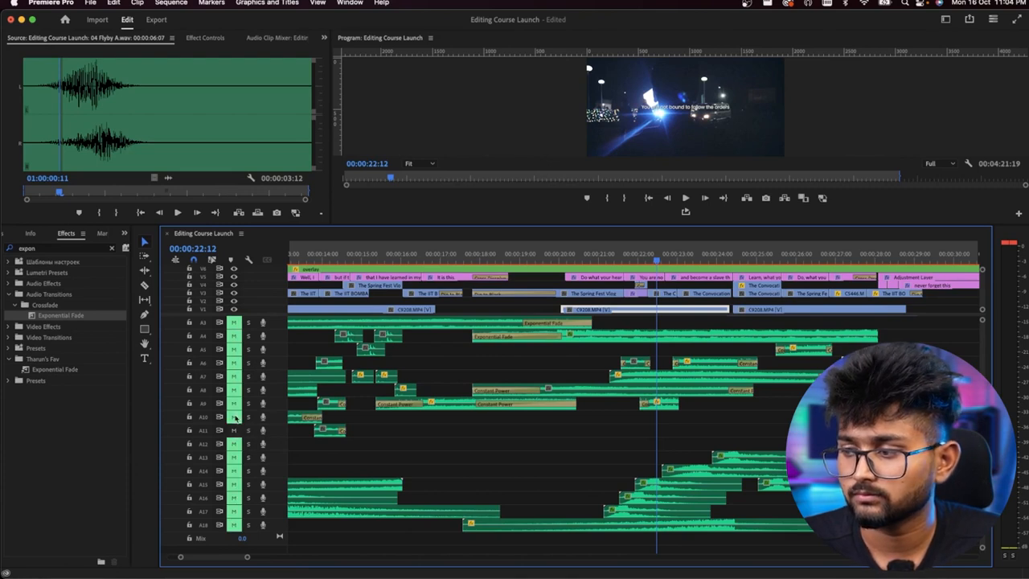
drag(233, 472, 233, 512)
click(603, 255)
click(234, 458)
click(235, 431)
Play the isolated A13 to A17 layers and select the 12 Zoom by.wav clip on A17.
key(space)
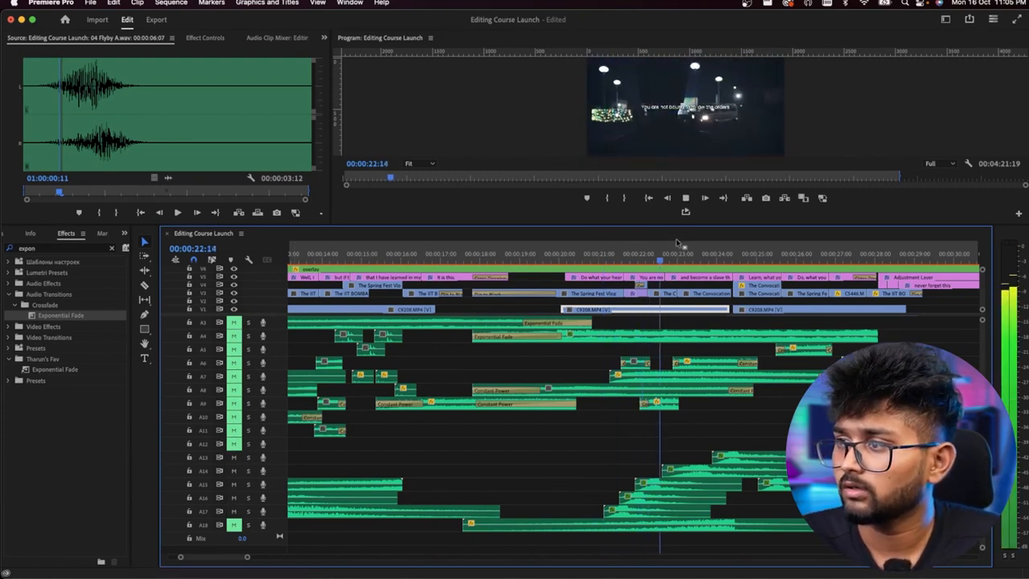
key(space)
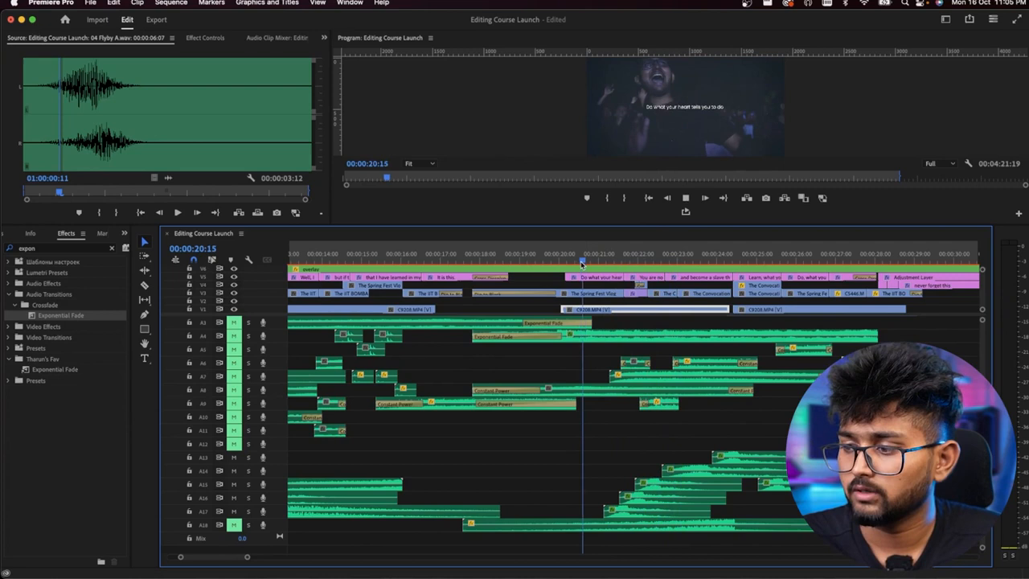
click(627, 518)
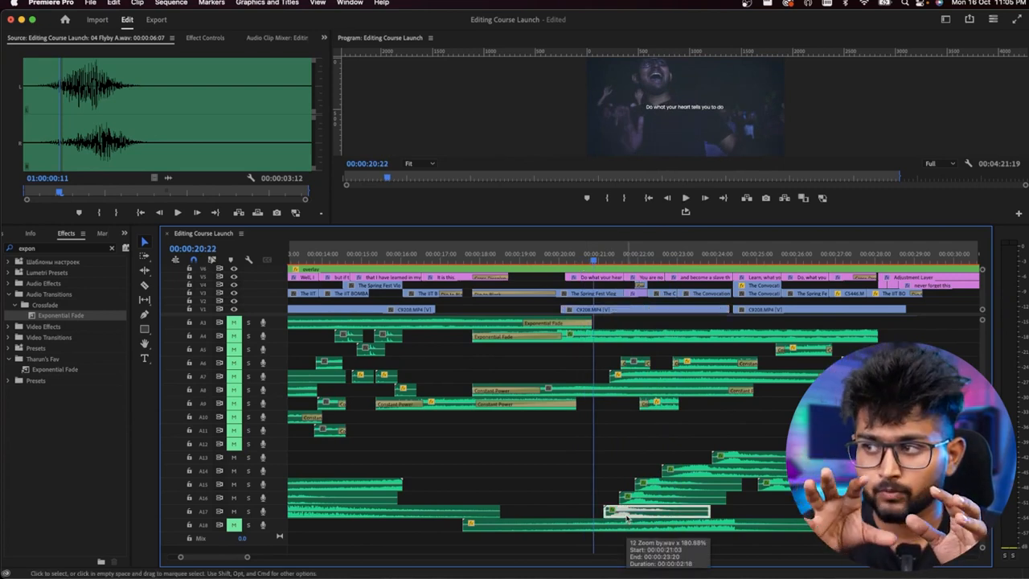
Play the isolated A13 to A17 layers in short stretches from 00:00:20:22 to 00:00:26:04.
key(space)
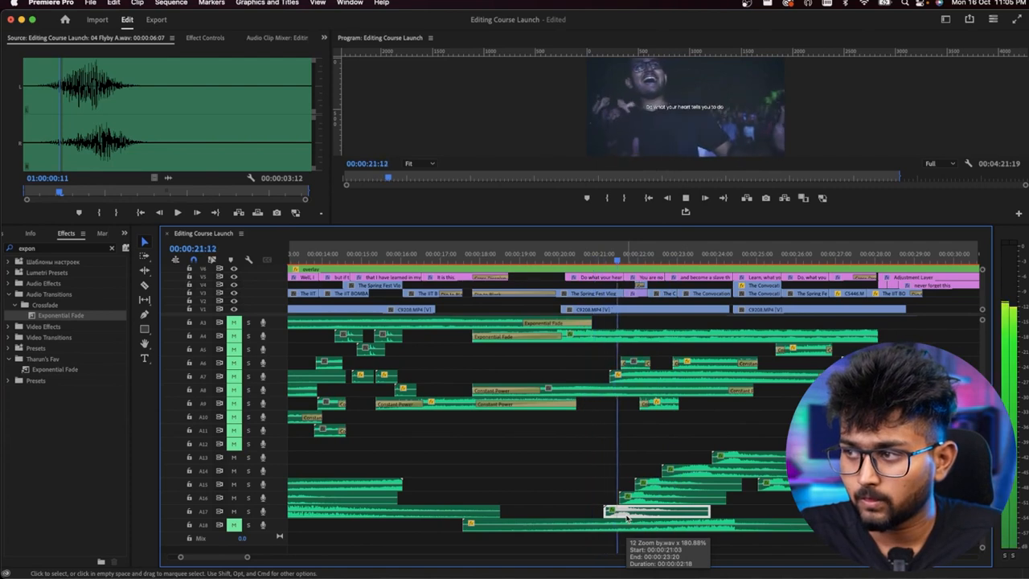
key(space)
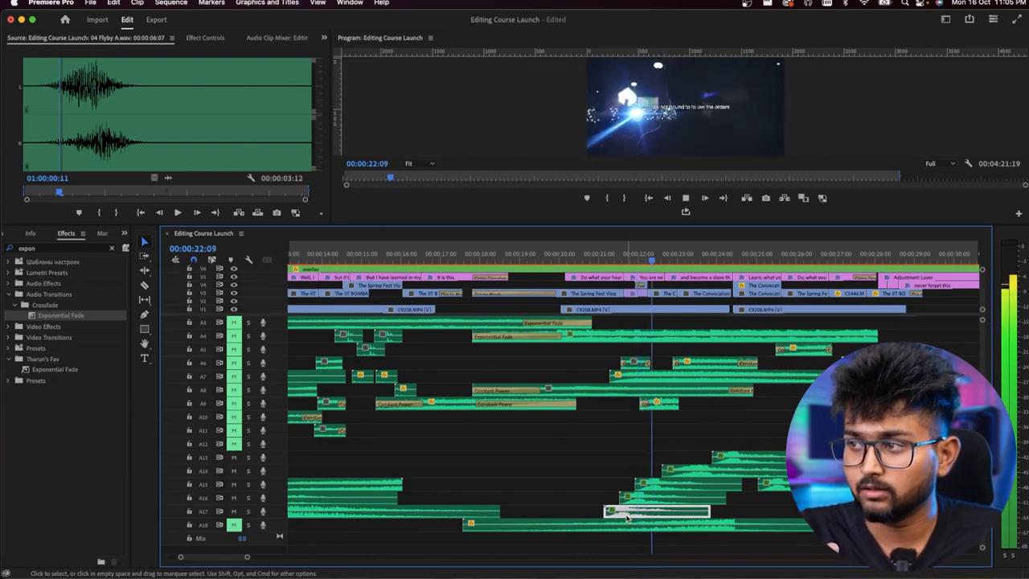
key(space)
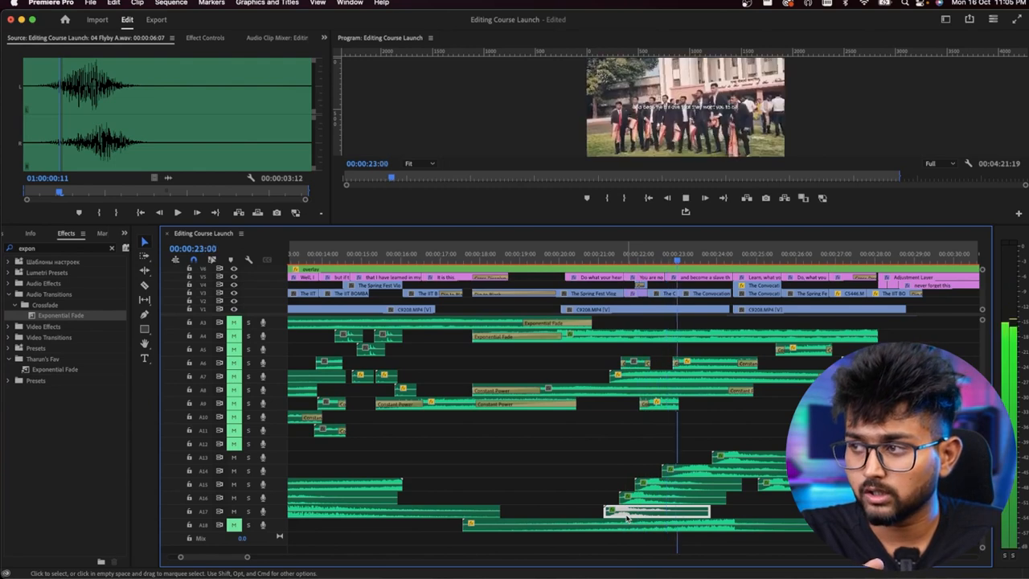
key(space)
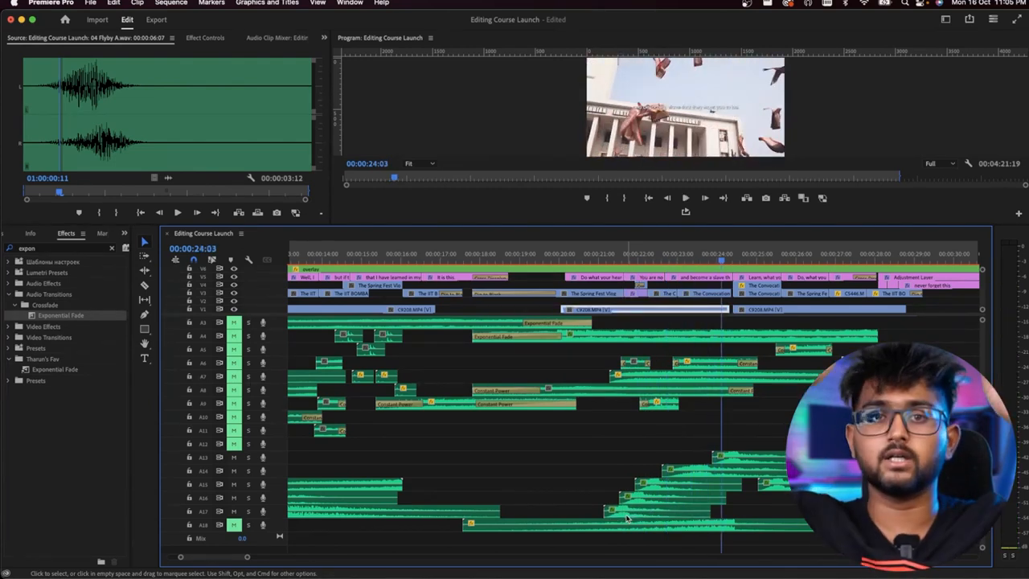
key(space)
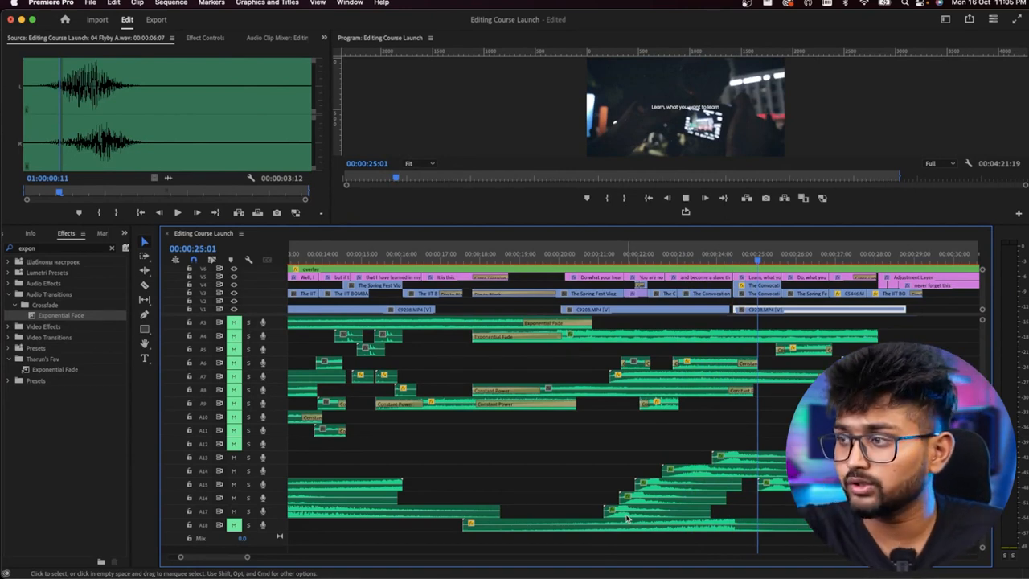
key(space)
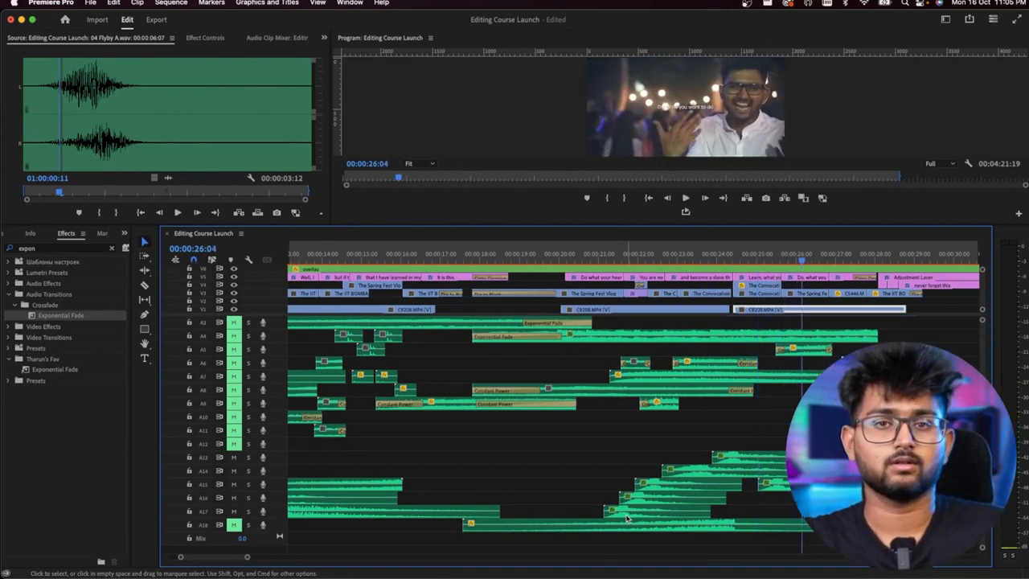
Replay the isolated A13 to A17 layers without pausing from about 00:00:21:03 to 00:00:27:04.
click(604, 249)
key(space)
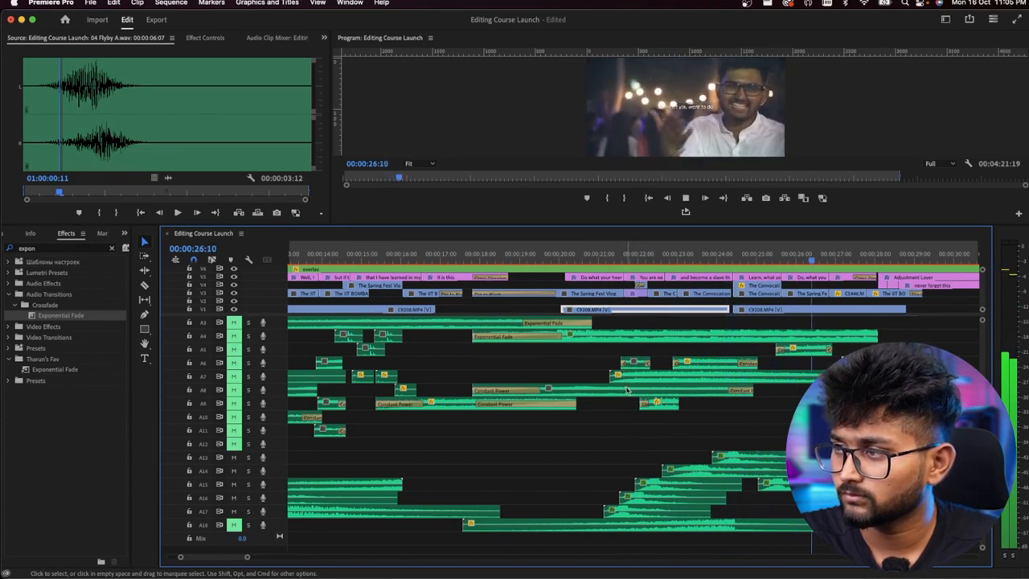
key(space)
Unmute audio tracks A3 through A12 and A18.
key(minus)
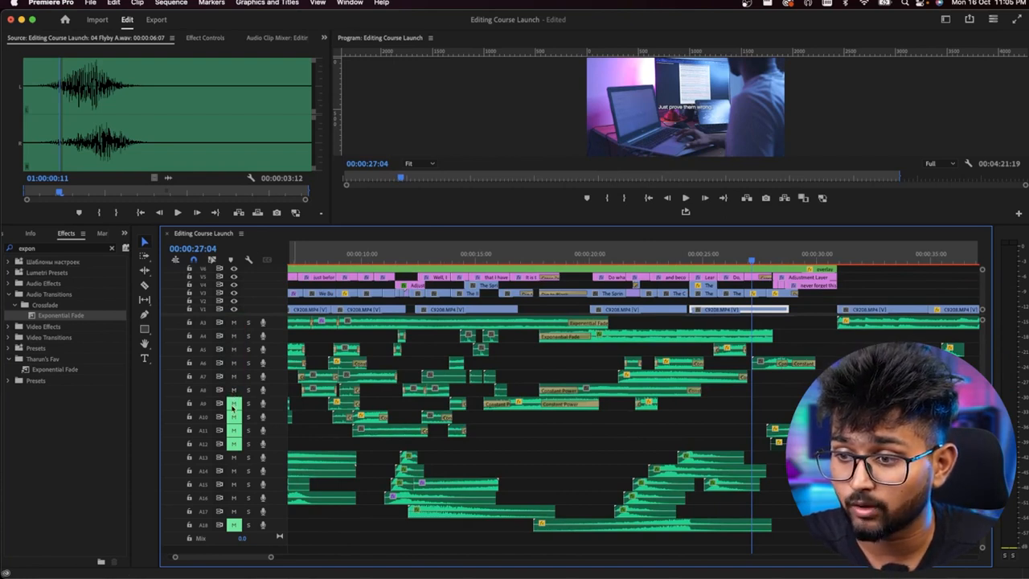
click(233, 419)
click(234, 432)
click(234, 445)
click(234, 525)
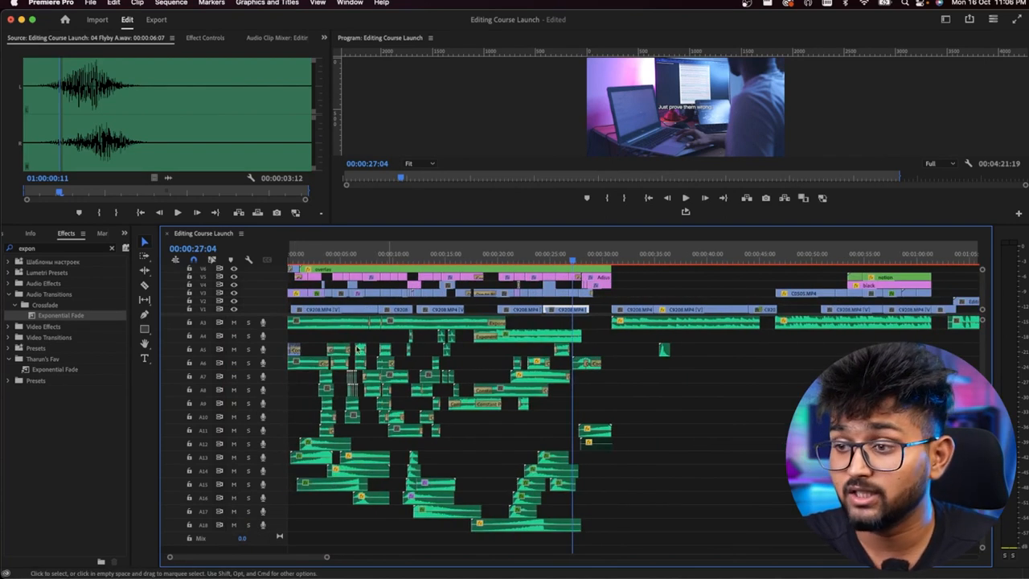
Unmute audio tracks A1 and A2 and play the full mix from 00:00:00:00.
click(305, 246)
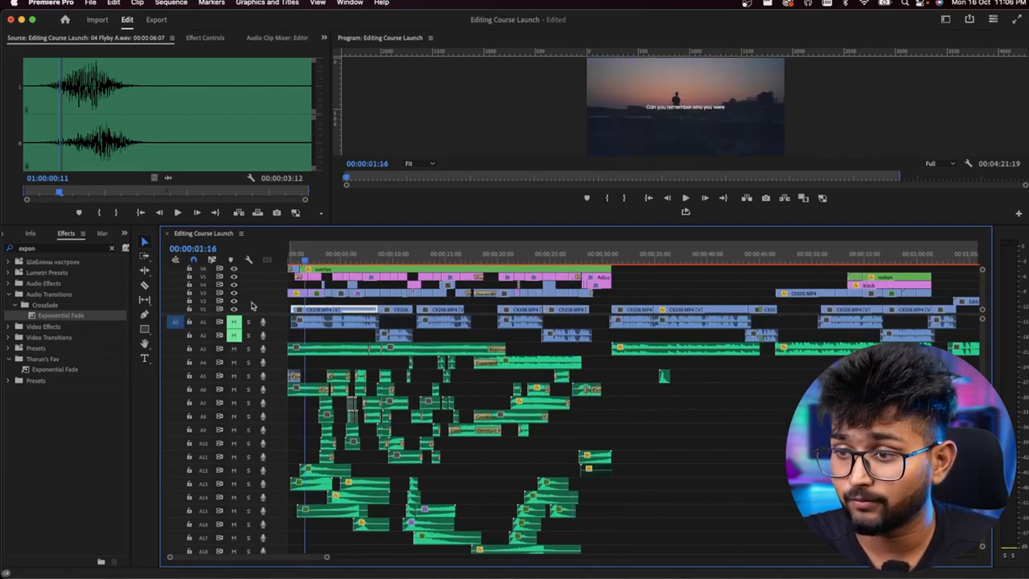
drag(303, 260, 247, 260)
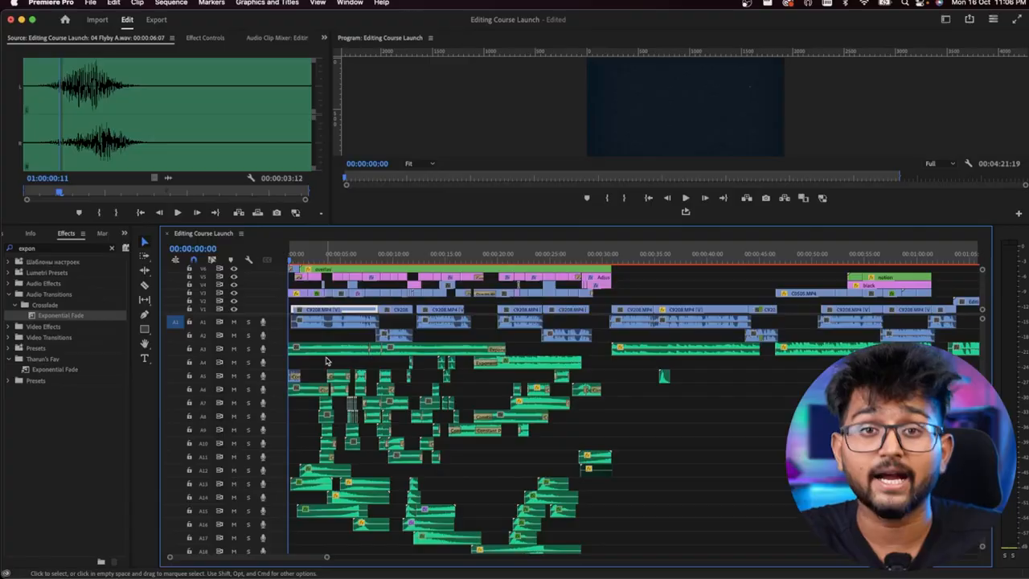
key(space)
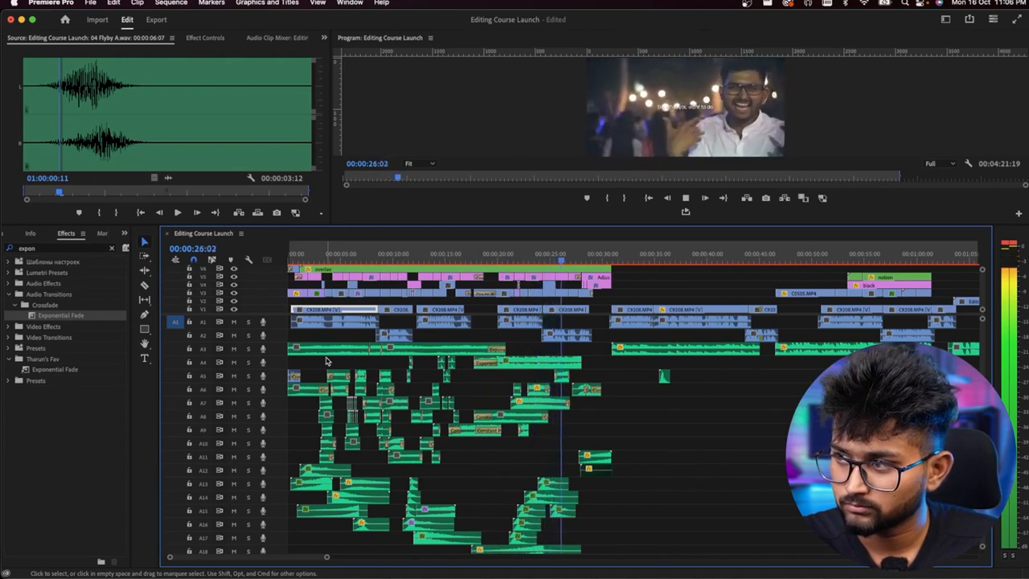
Stop playback and adjust the audio gain of the dialogue clips on A1 and A2 in the intro section before 00:00:30:00.
key(space)
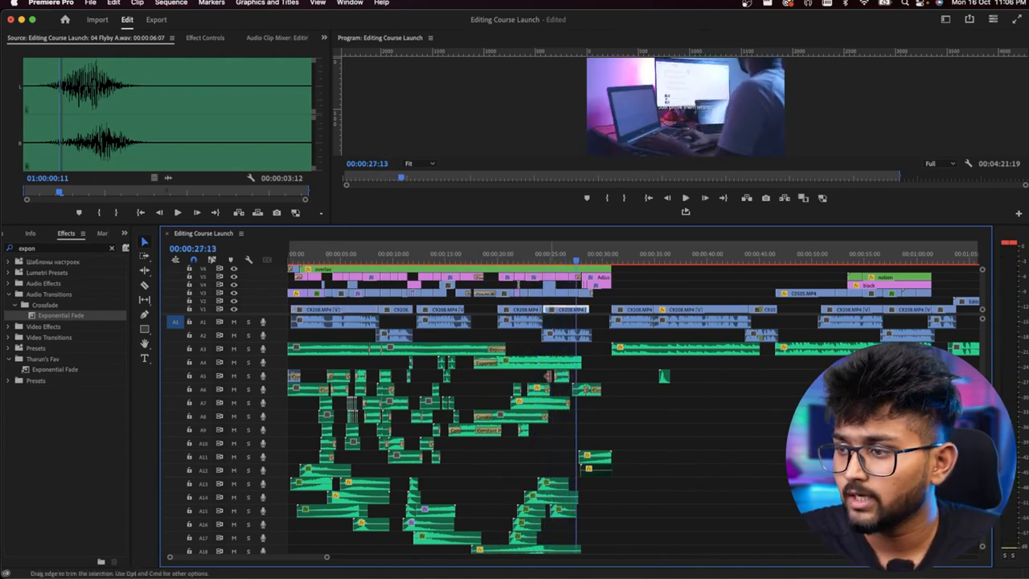
drag(603, 343, 299, 321)
key(g)
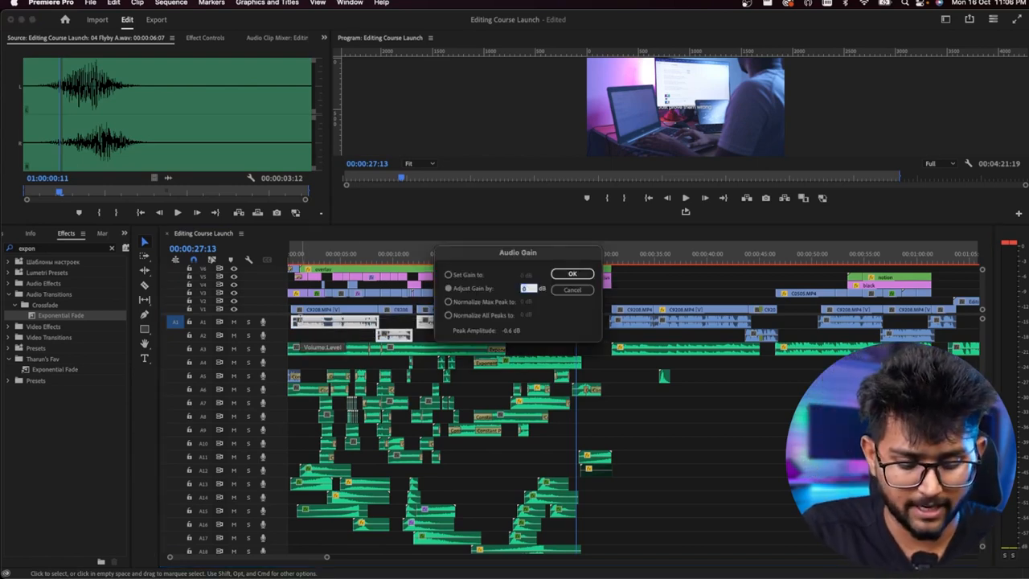
key(Return)
Play the full mix from the start of the sequence through 00:00:30:23.
click(290, 255)
key(space)
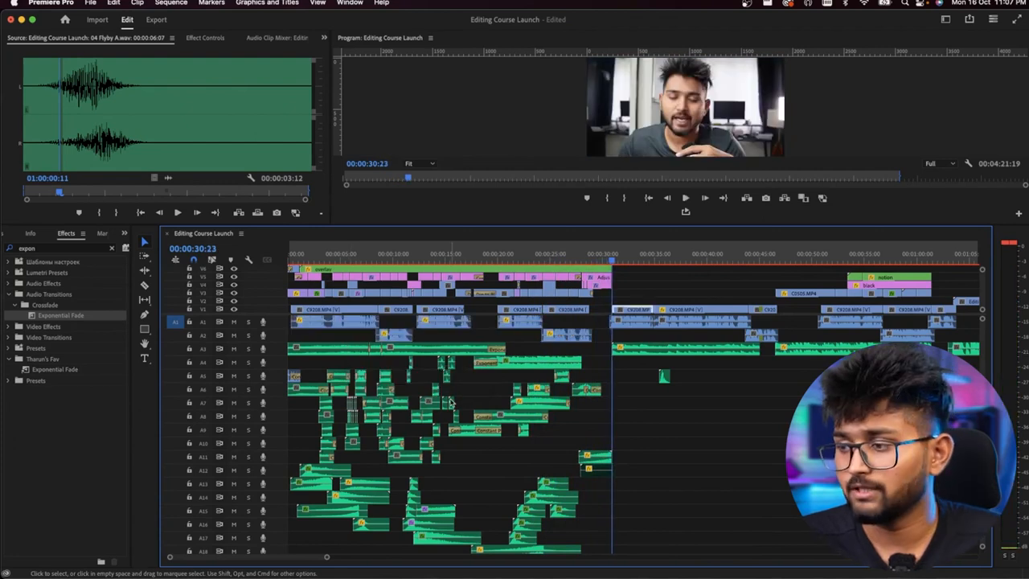
Replay the intro's ending from 00:00:28:09 to 00:00:31:17, and play it again from a slightly earlier point.
scroll(507, 422, up, 3)
scroll(632, 441, right, 2)
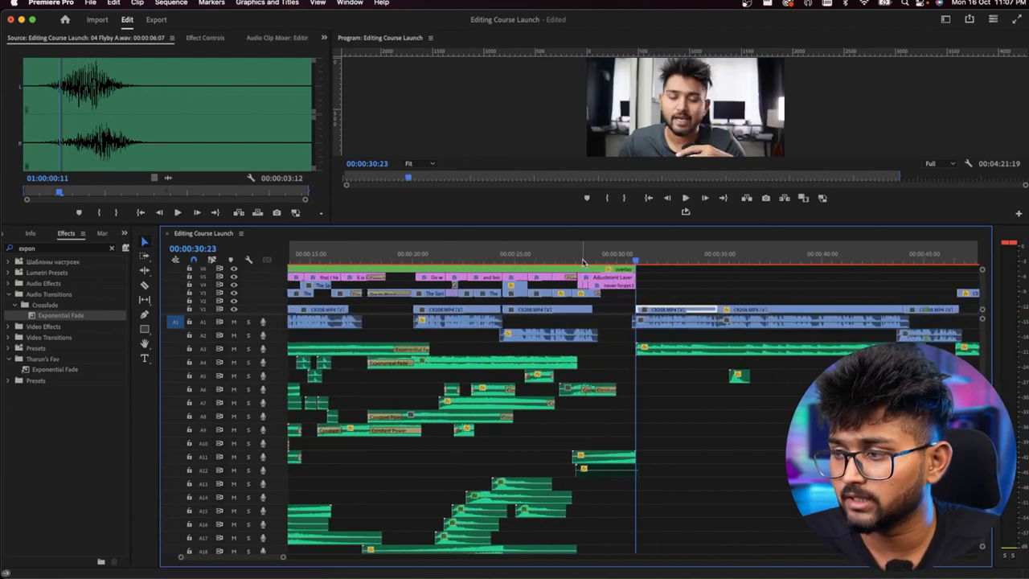
click(585, 262)
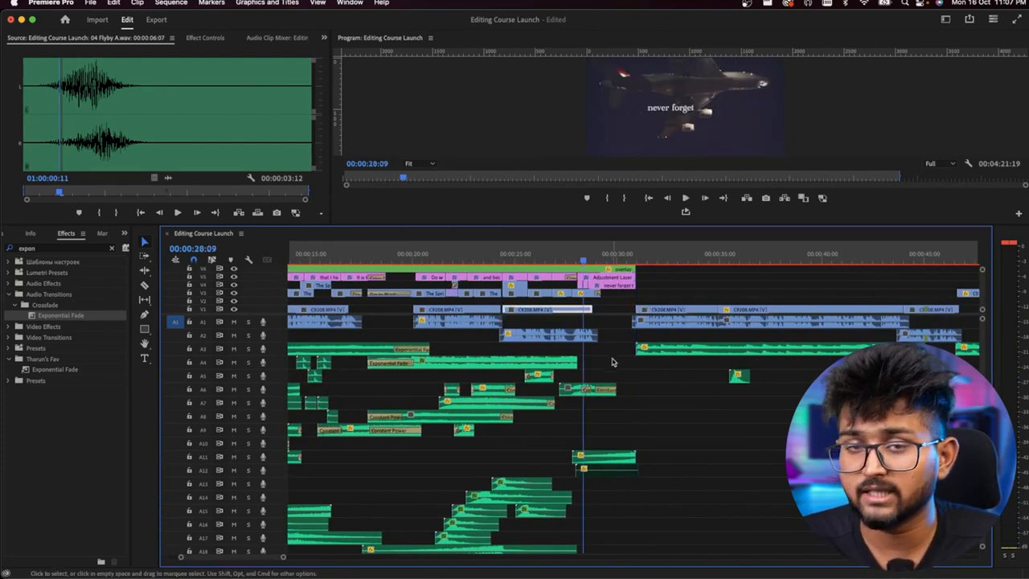
key(space)
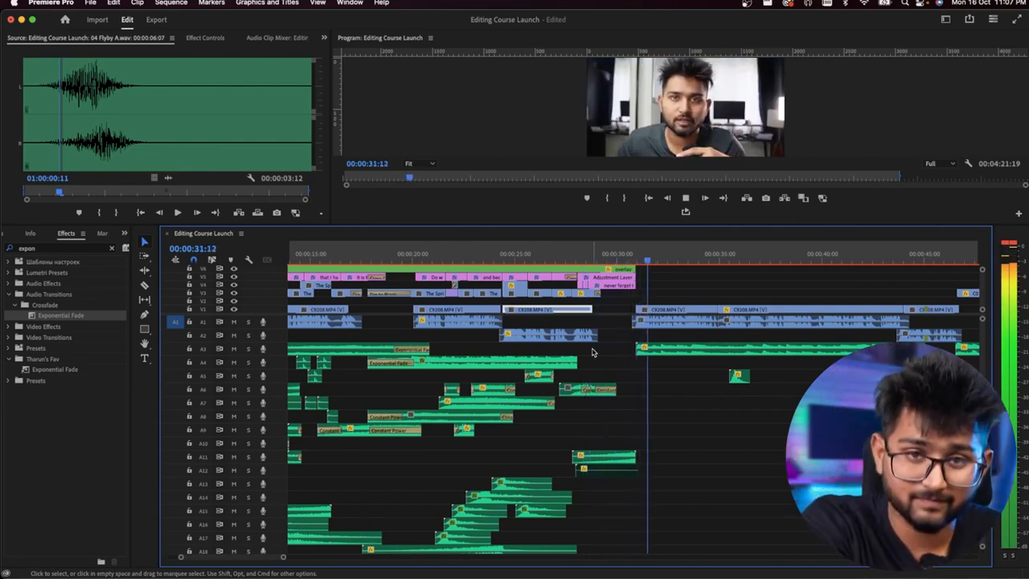
key(space)
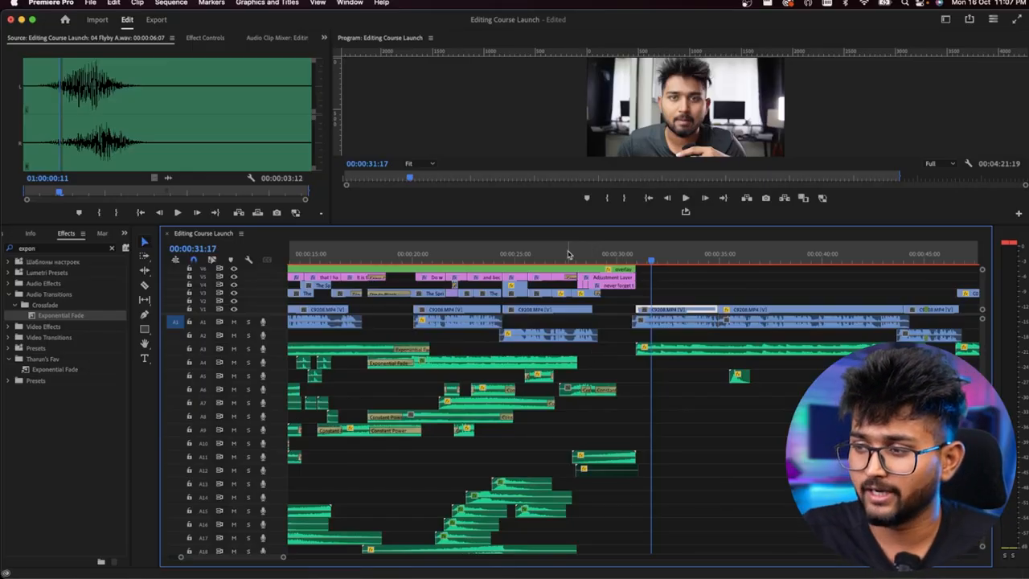
click(567, 254)
key(space)
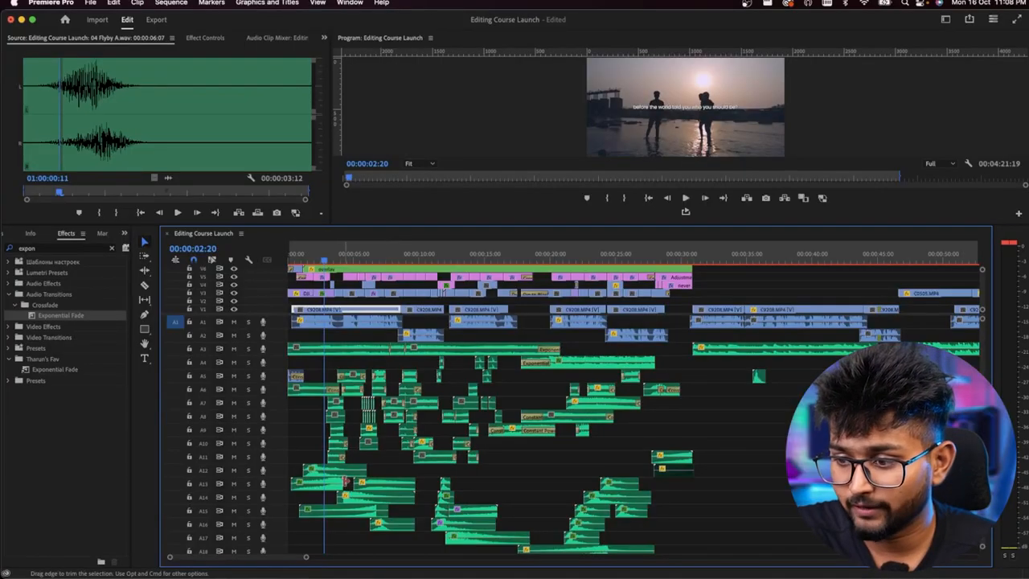
Open the Audio Gain settings for the first riser clip, 02 Riser.wav, on track A13.
click(344, 483)
key(=)
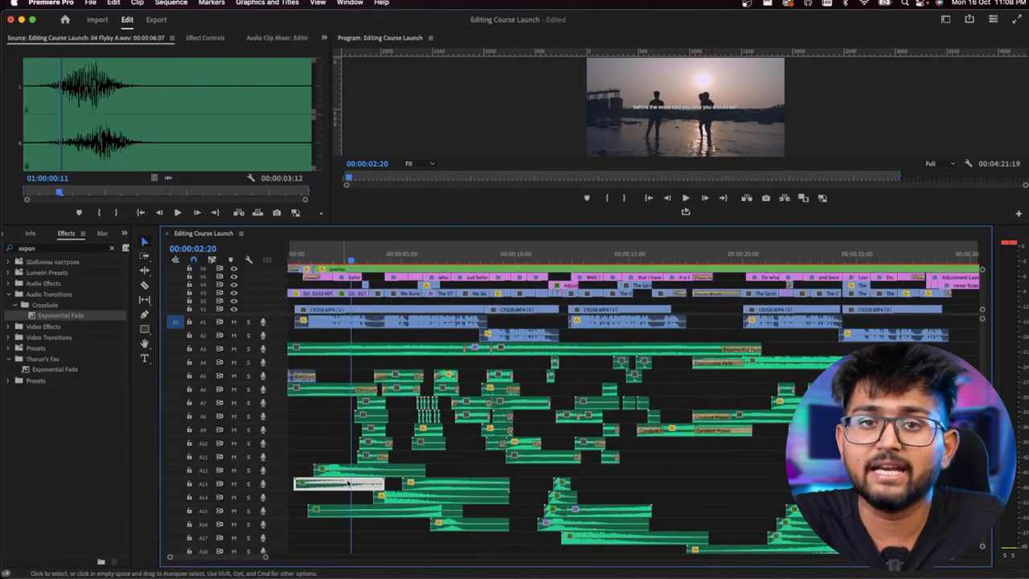
key(g)
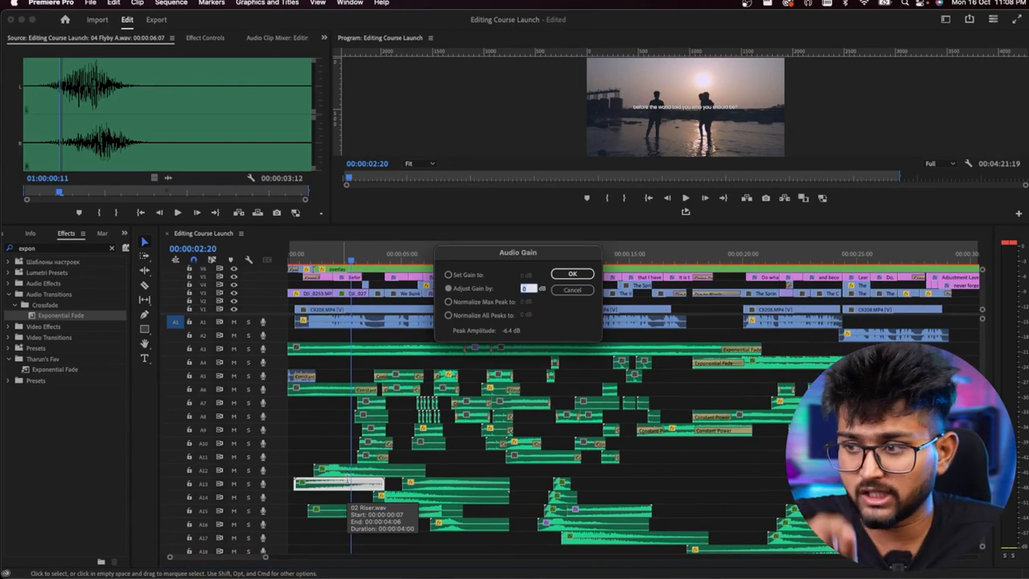